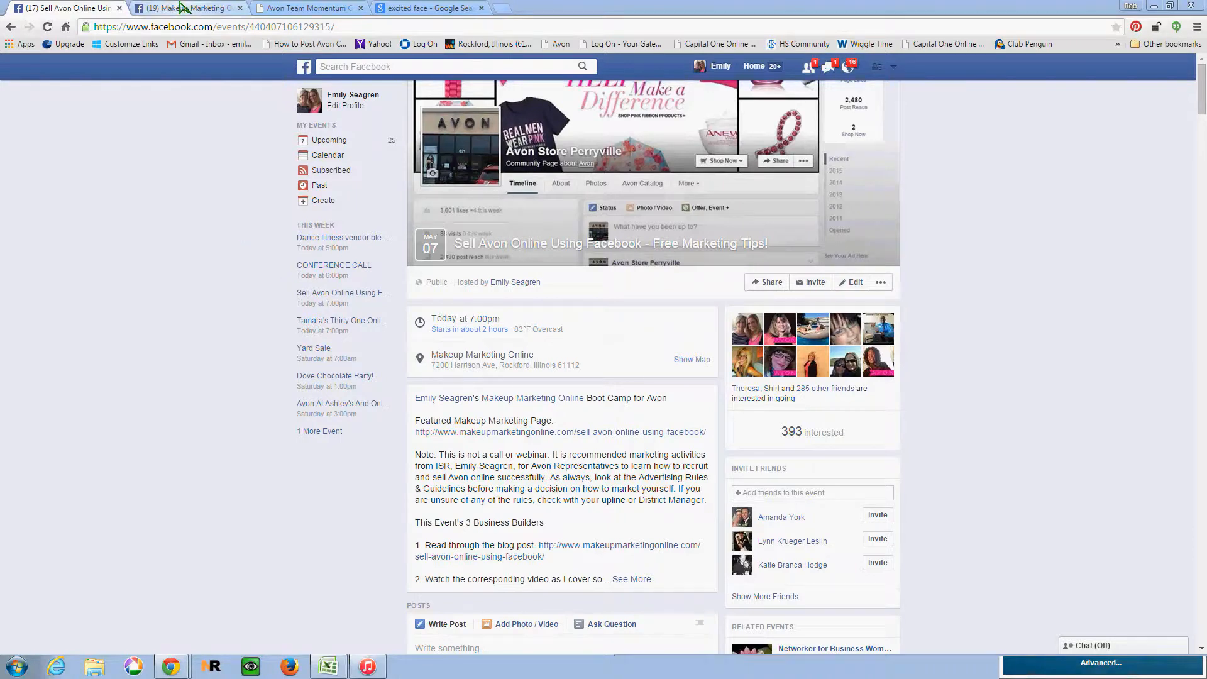
Switch to the Makeup Marketing Online page and look through the recent posts on its timeline down to the Avon Campaign 12 brochure post
click(180, 7)
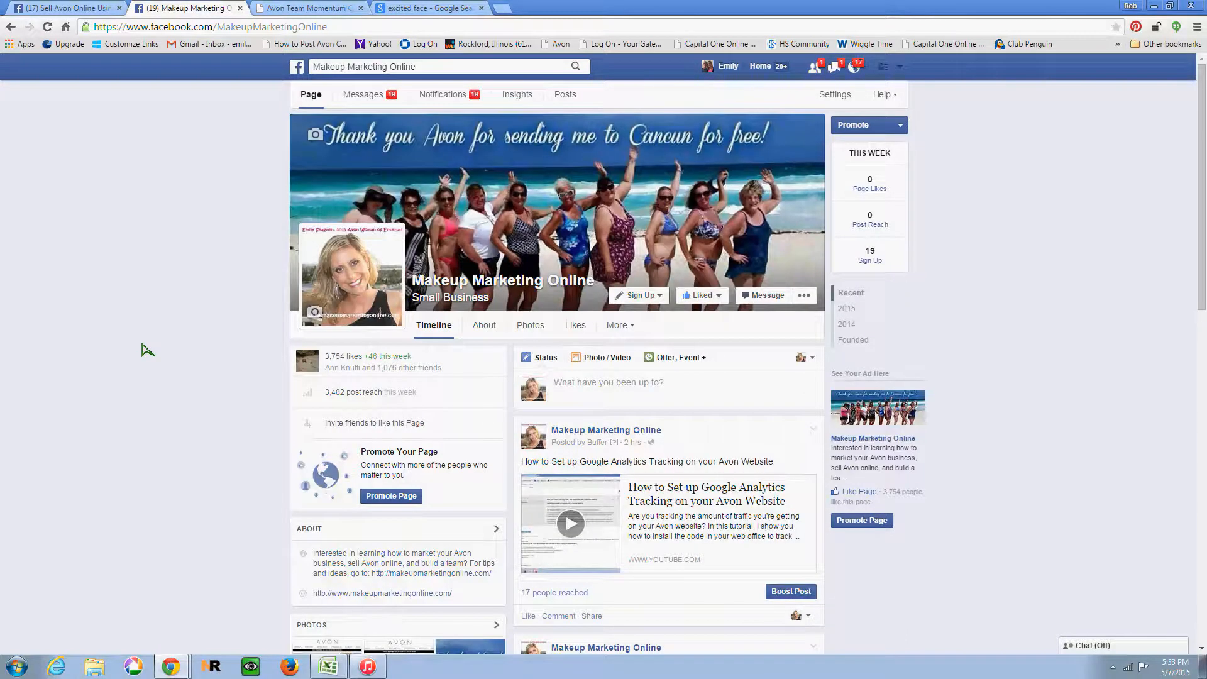
scroll(146, 349, down, 2)
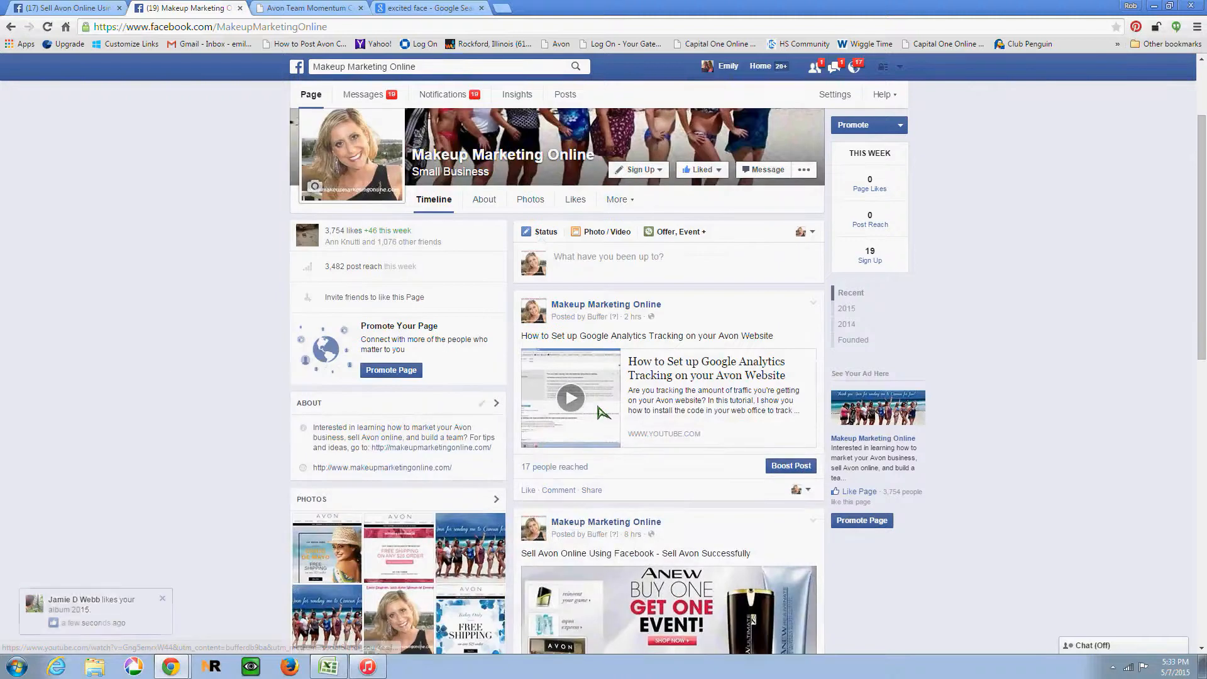
scroll(704, 340, up, 2)
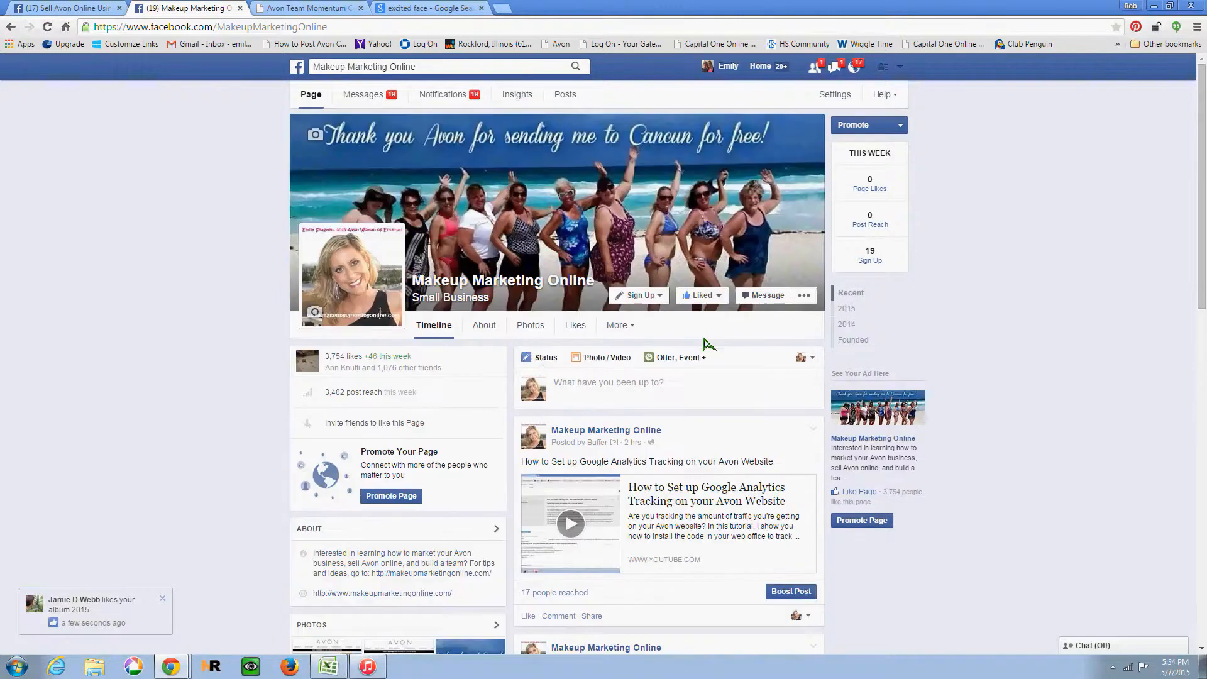
scroll(705, 342, down, 2)
scroll(698, 315, down, 1)
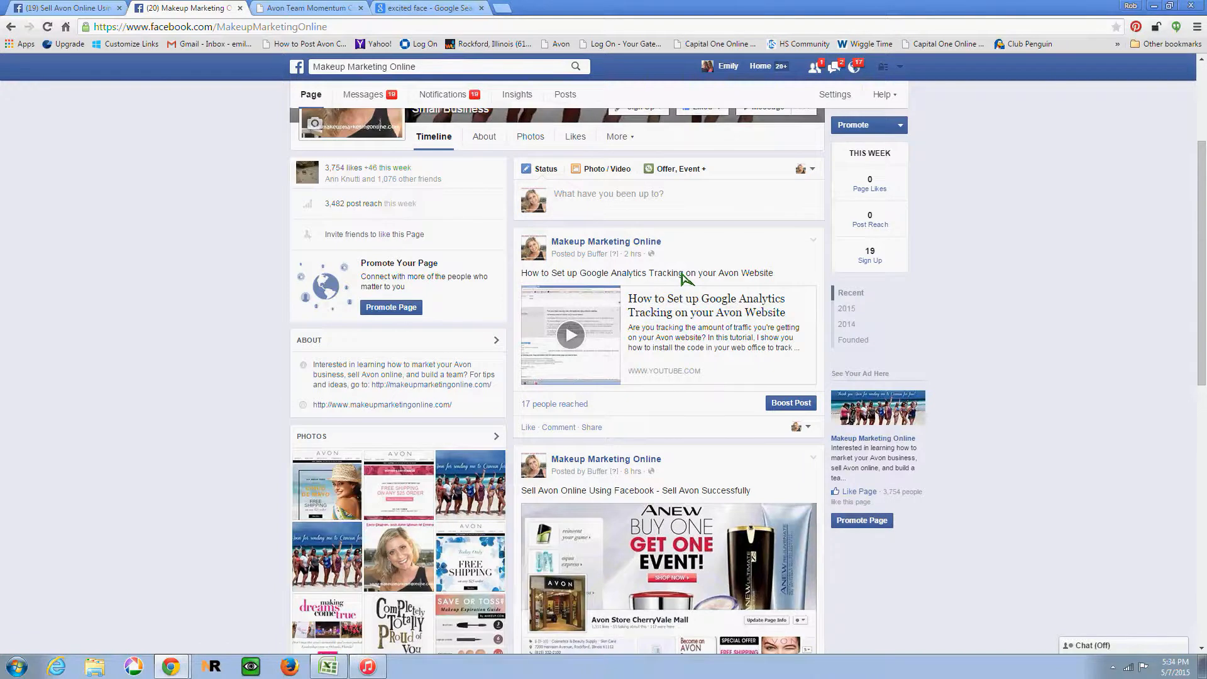
scroll(682, 277, down, 5)
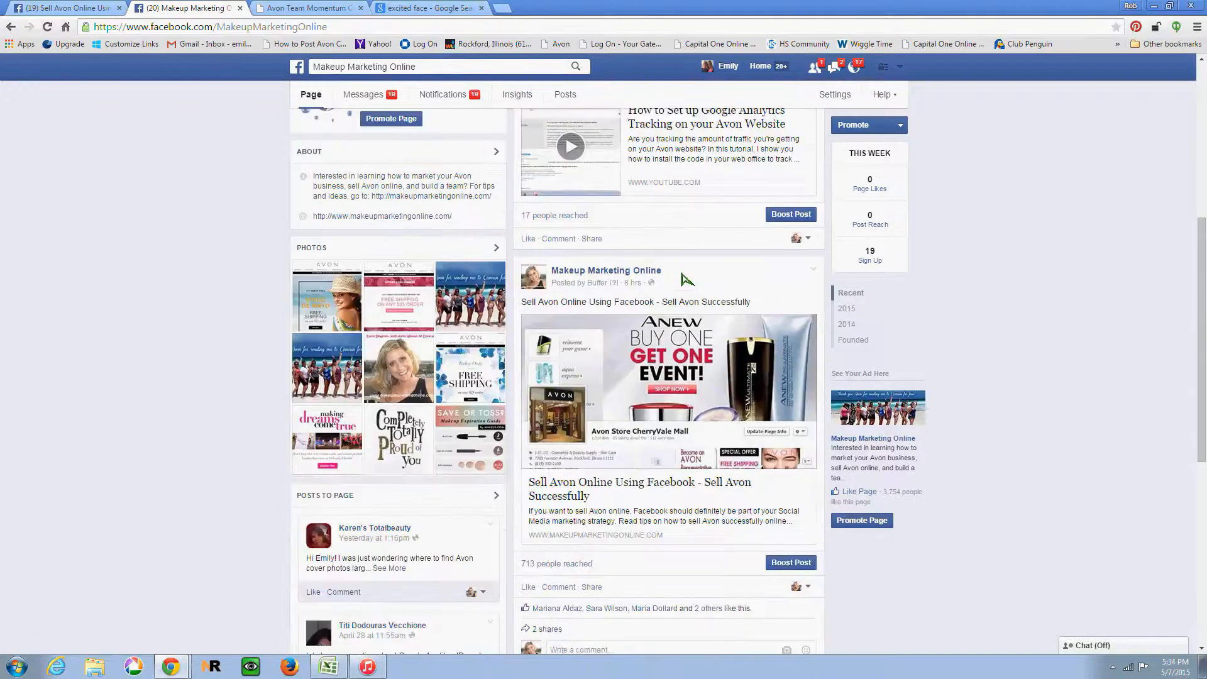
scroll(685, 304, down, 1)
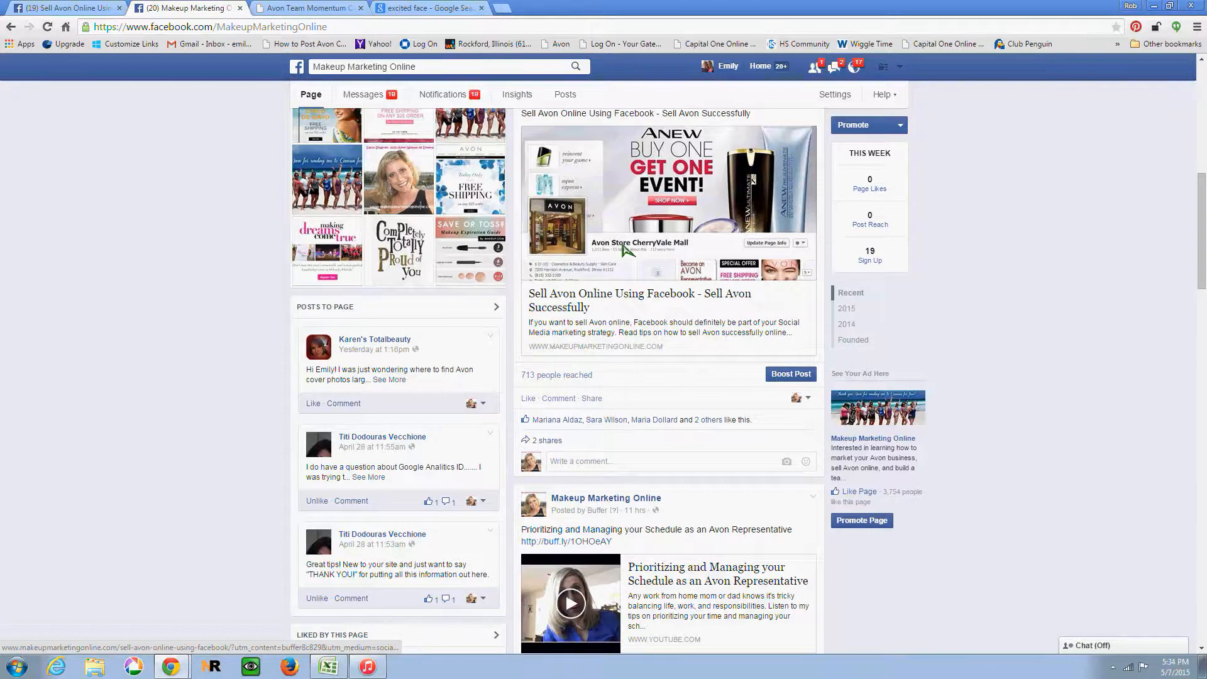
scroll(633, 281, down, 2)
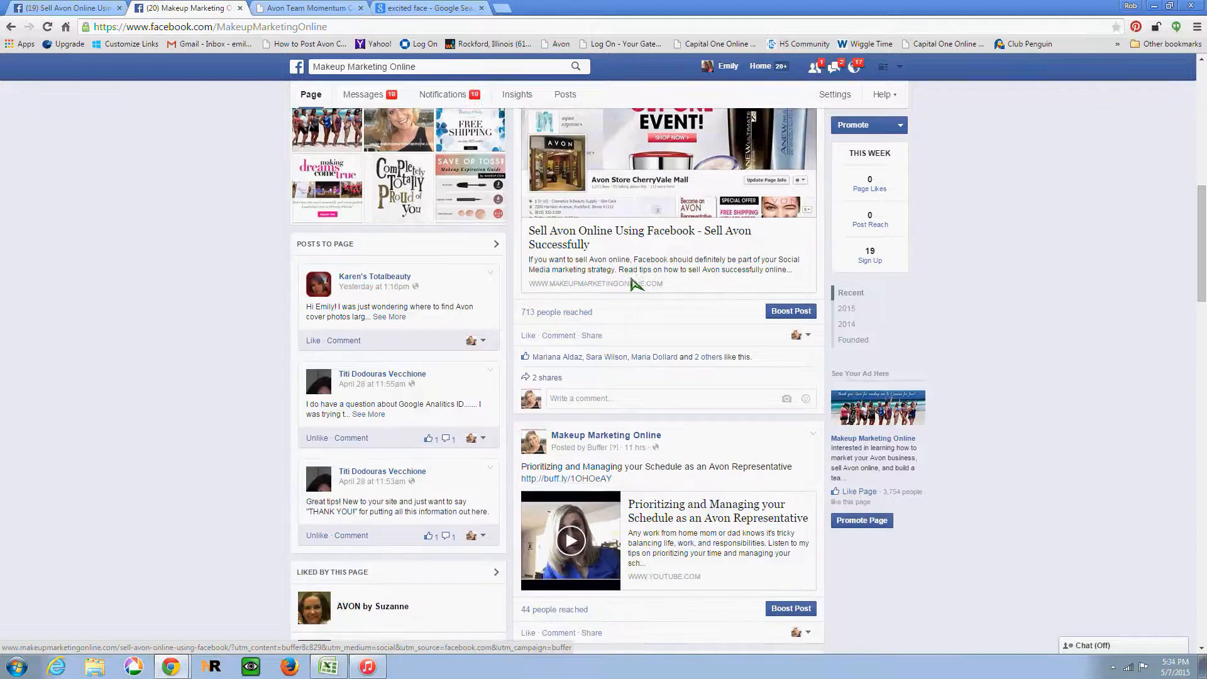
scroll(632, 281, down, 1)
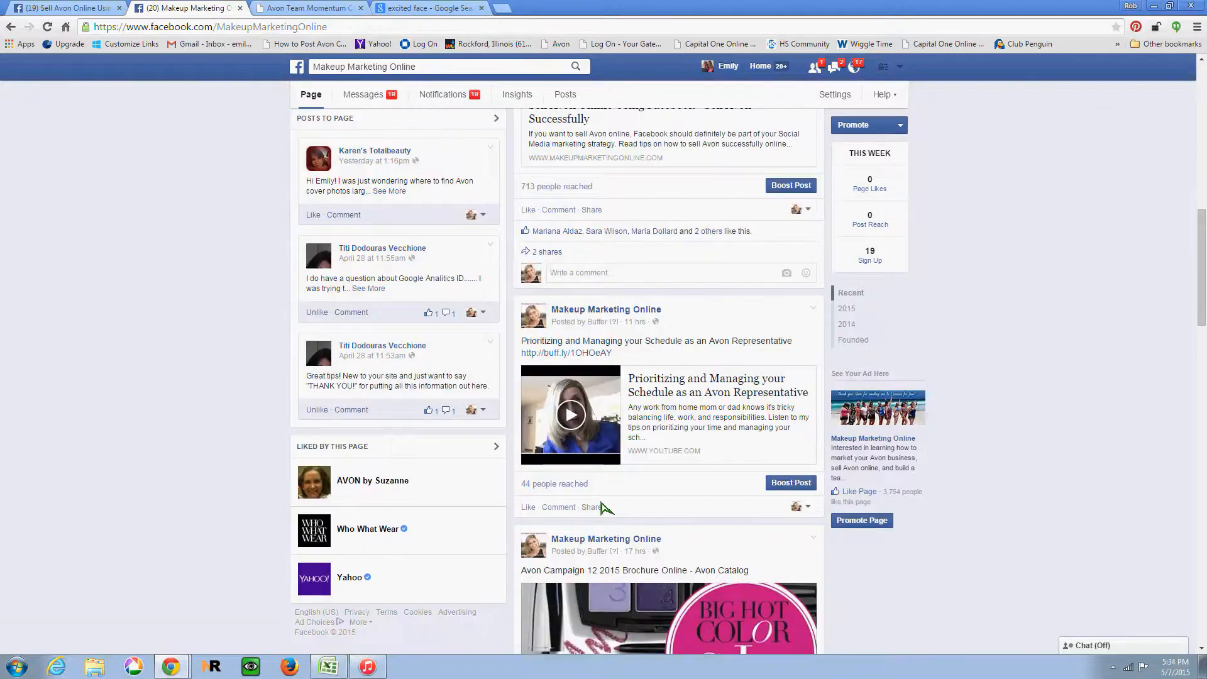
scroll(644, 490, down, 4)
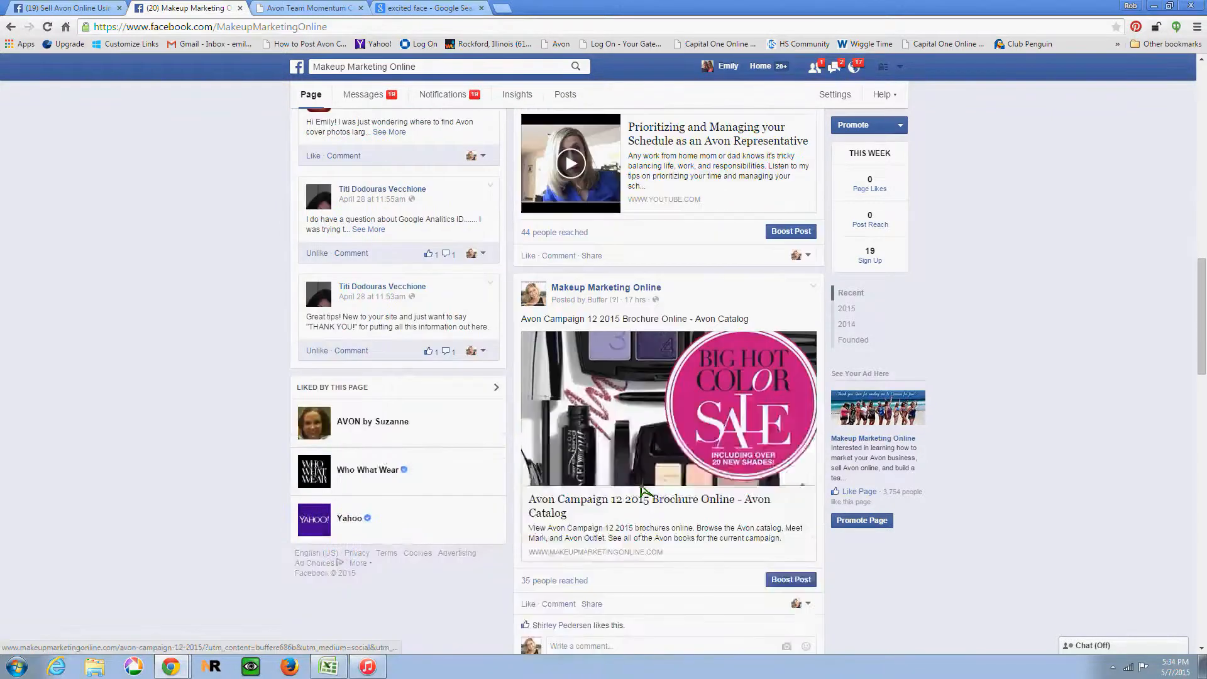
scroll(644, 489, down, 1)
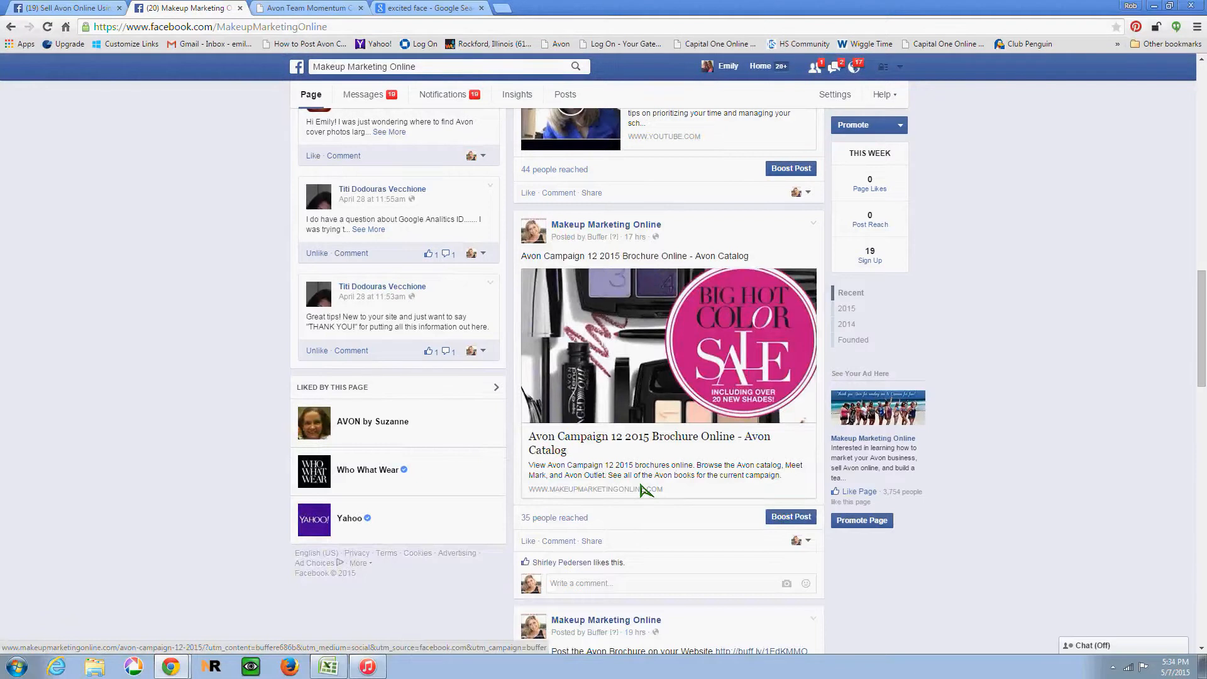
Examine the "Sell Avon Online Using Facebook" post and its reach, and return to the start of the page's timeline
scroll(644, 489, up, 12)
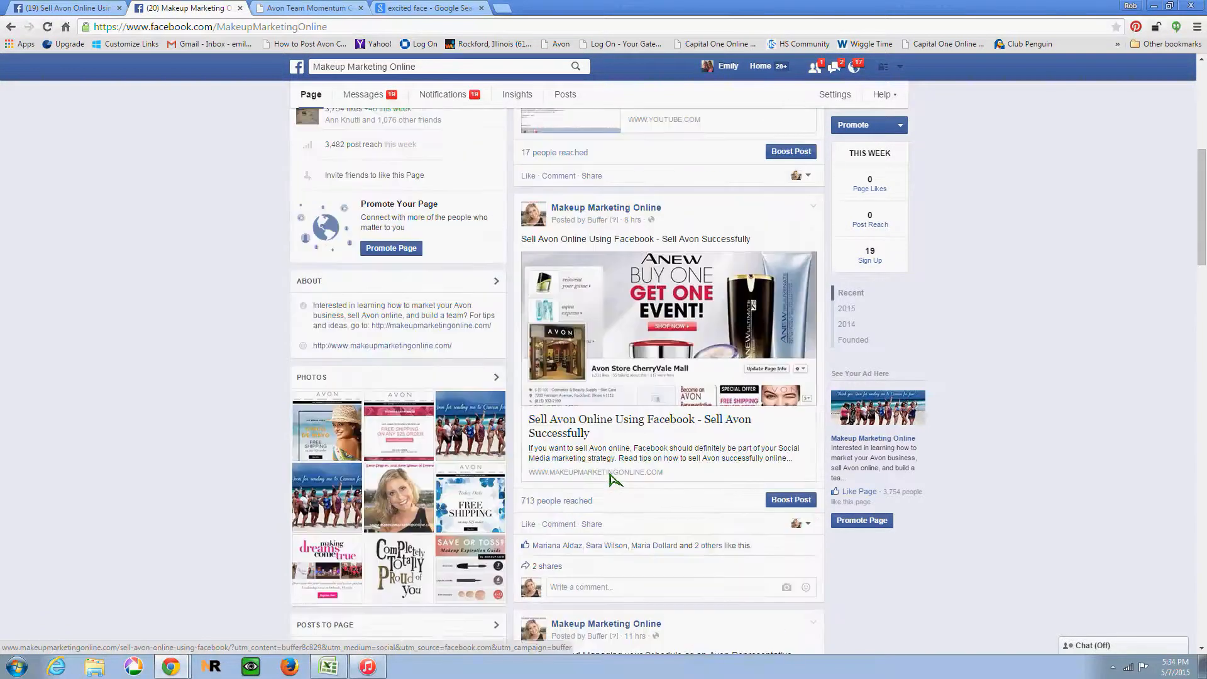
scroll(611, 478, up, 2)
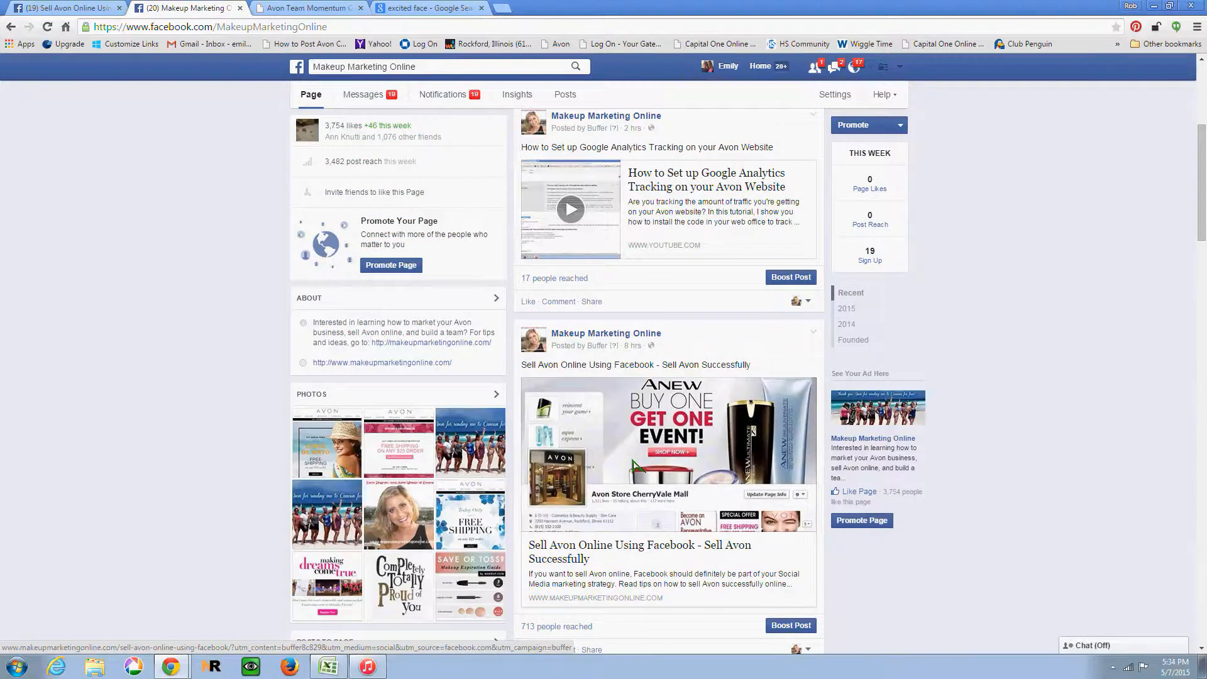
scroll(635, 465, up, 5)
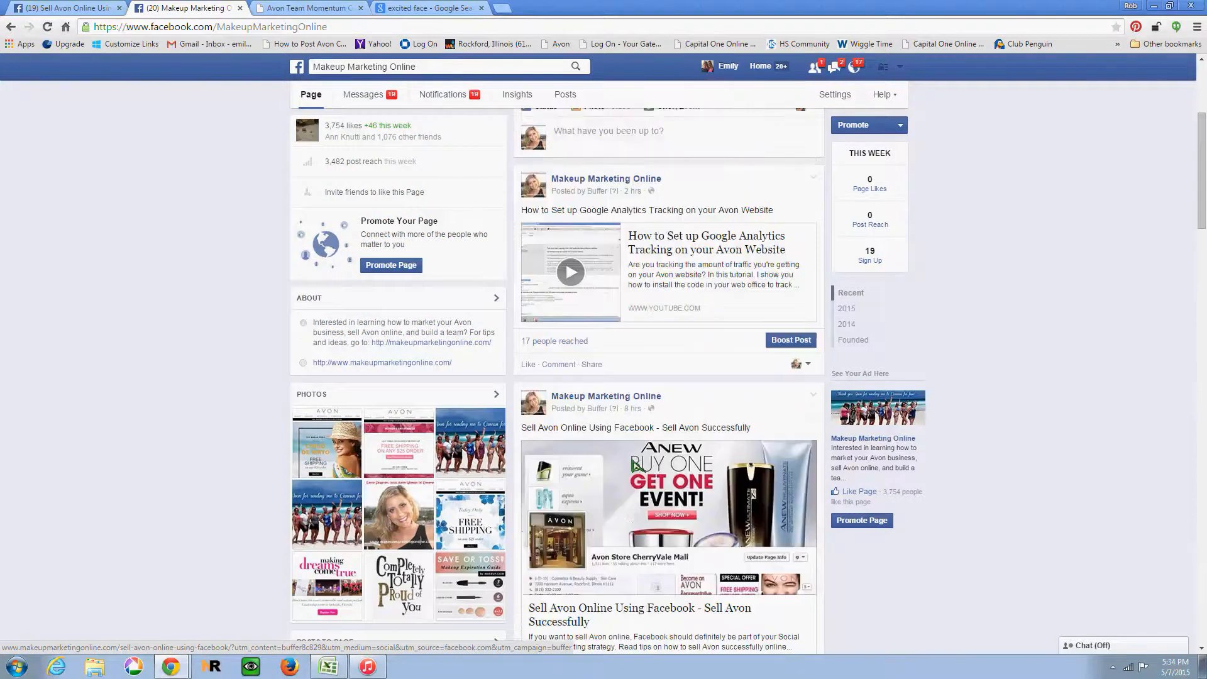
scroll(634, 465, down, 3)
scroll(634, 464, down, 3)
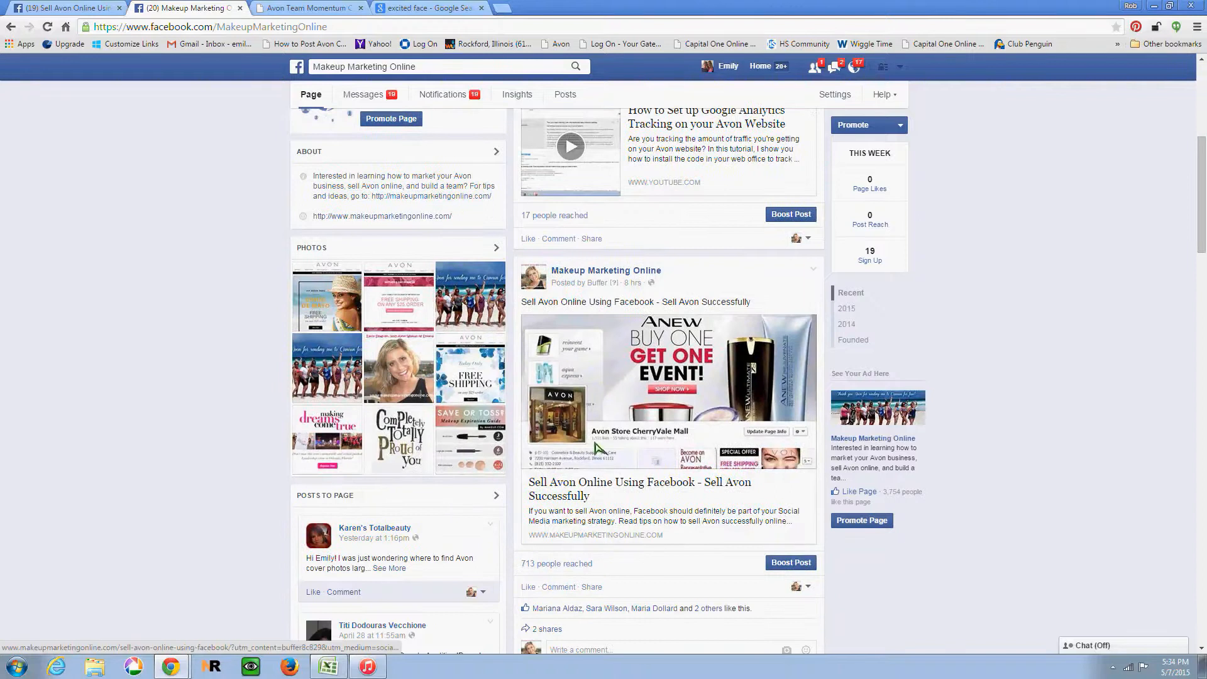
scroll(596, 481, down, 1)
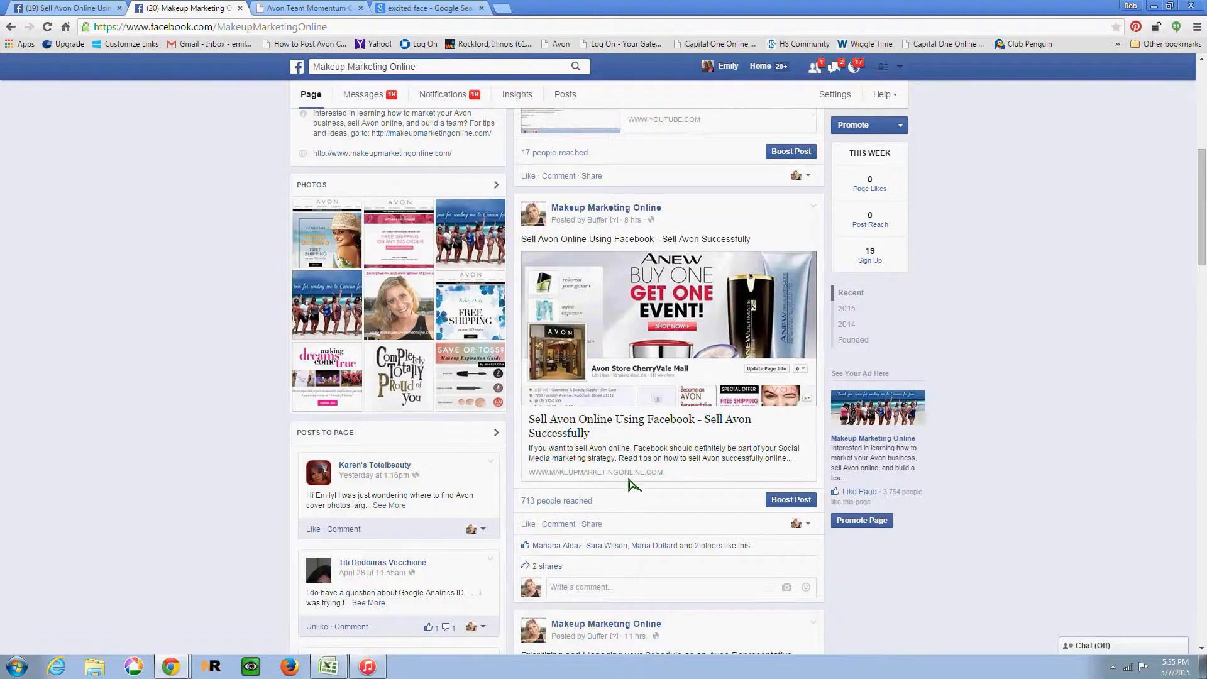
scroll(629, 481, up, 2)
scroll(631, 484, up, 5)
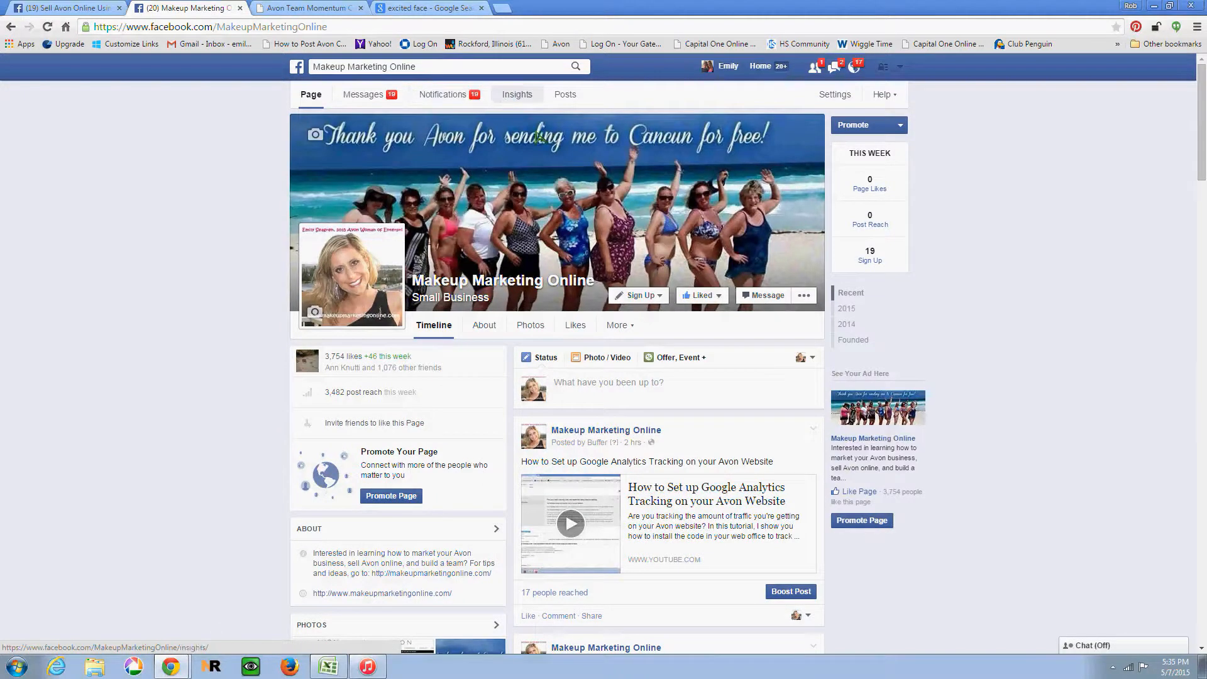
Start a new status post, view the date and time settings for scheduling it, and cancel the scheduling
click(616, 390)
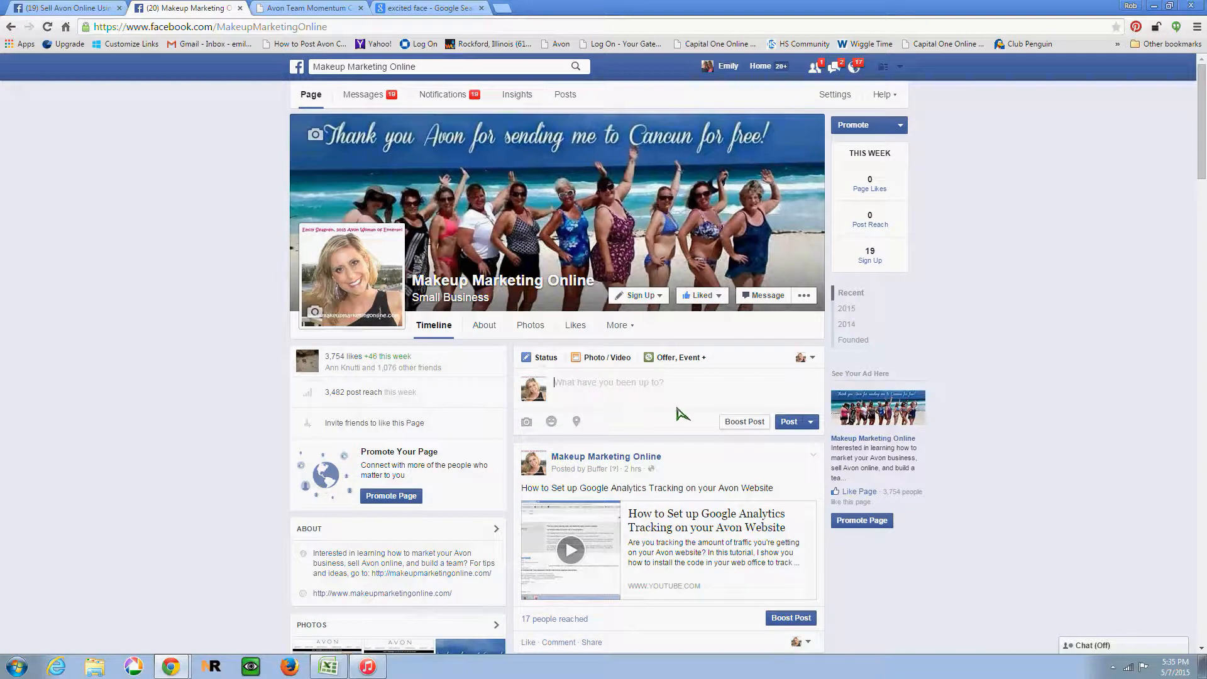
click(811, 423)
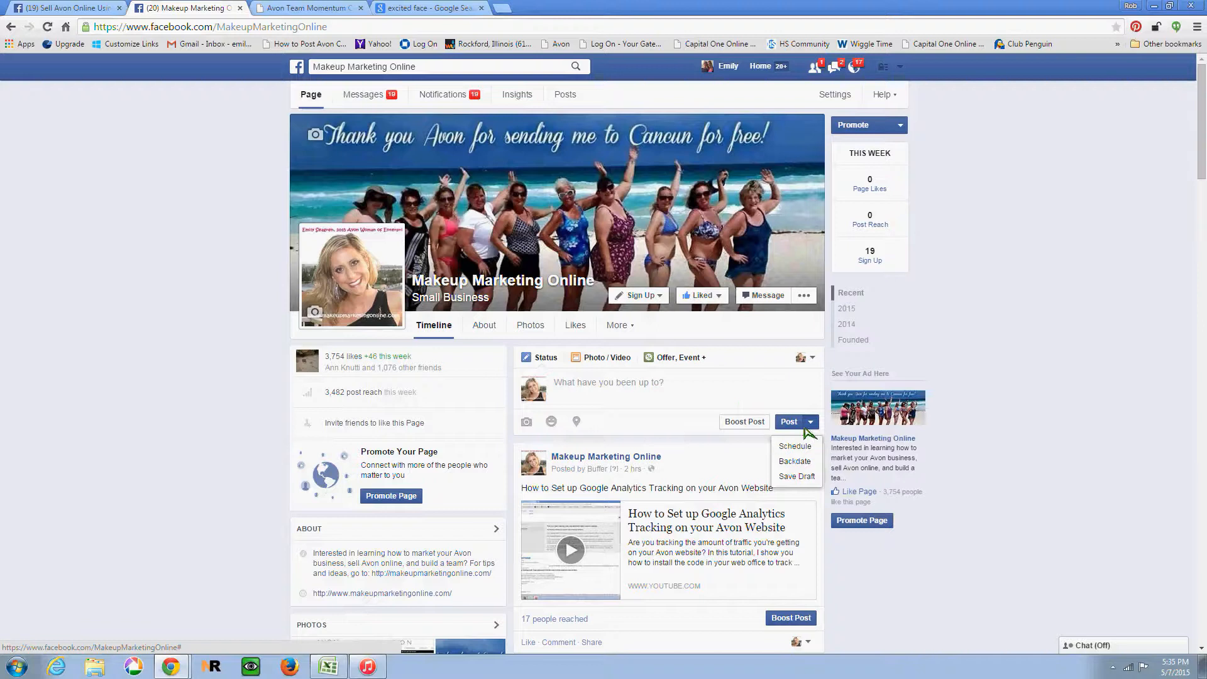
click(720, 388)
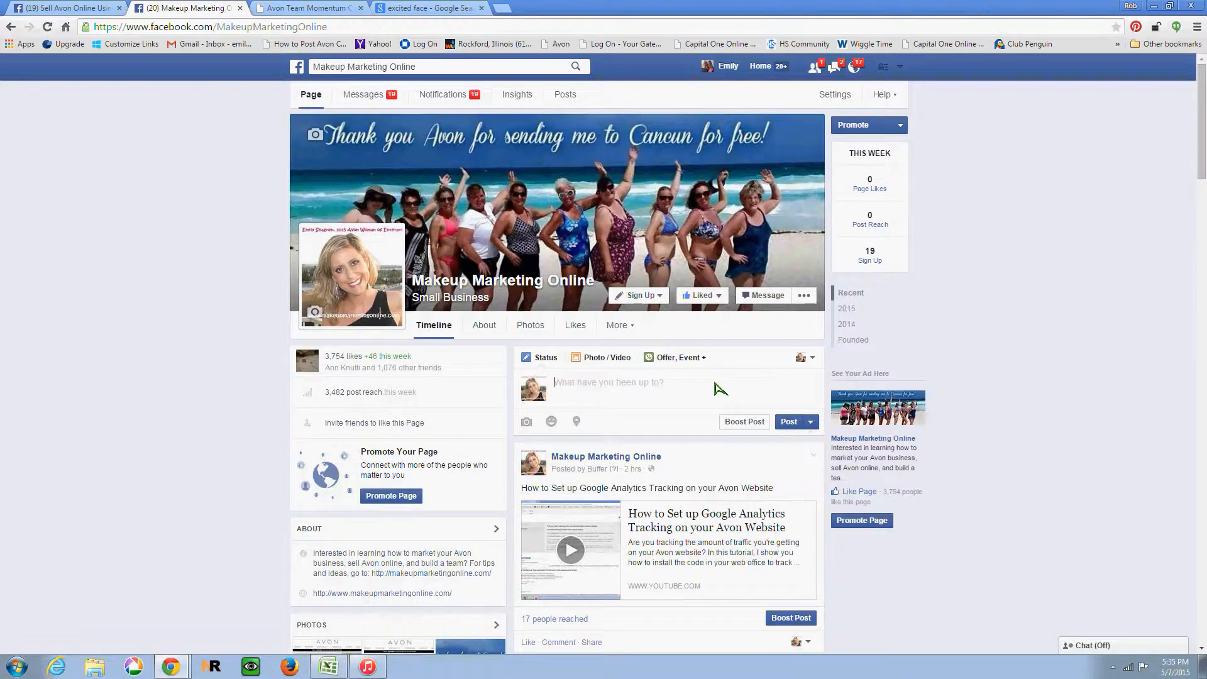
click(810, 426)
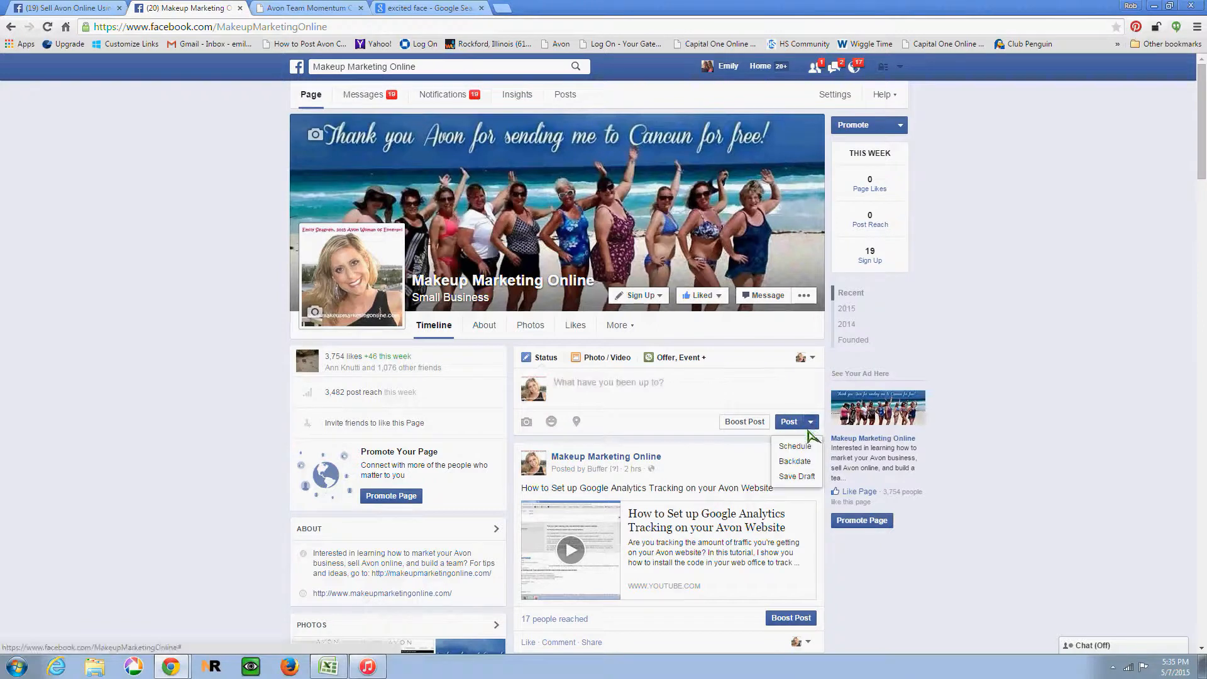
click(808, 451)
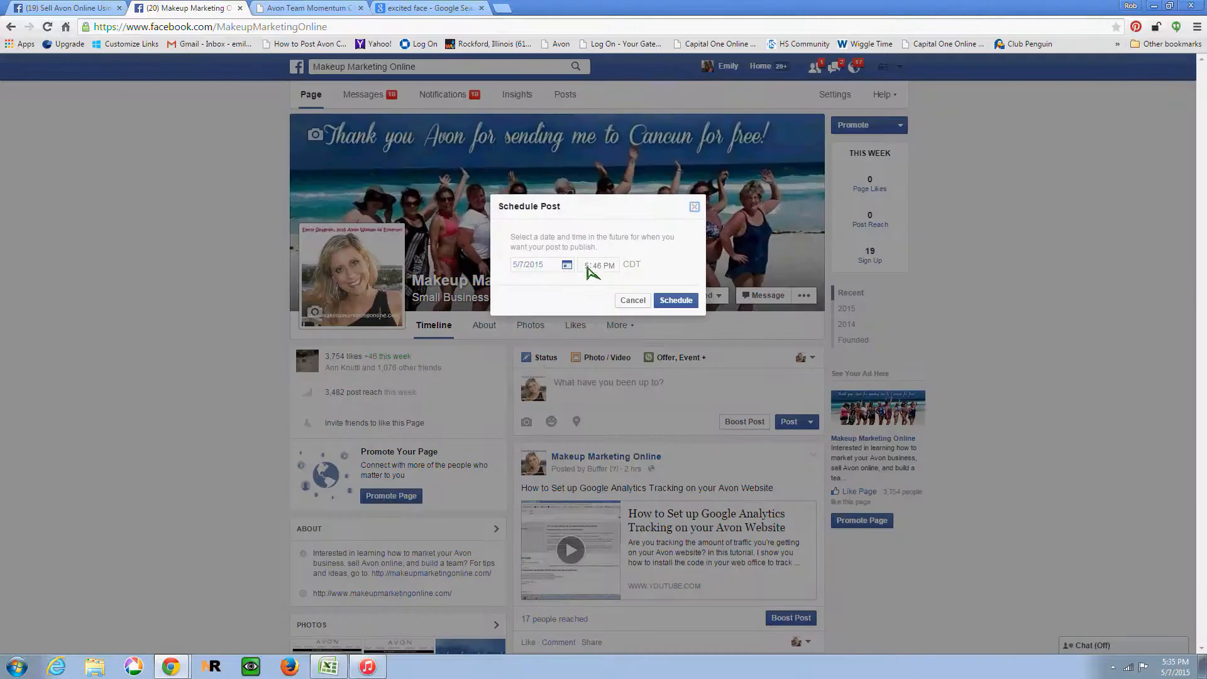
click(631, 301)
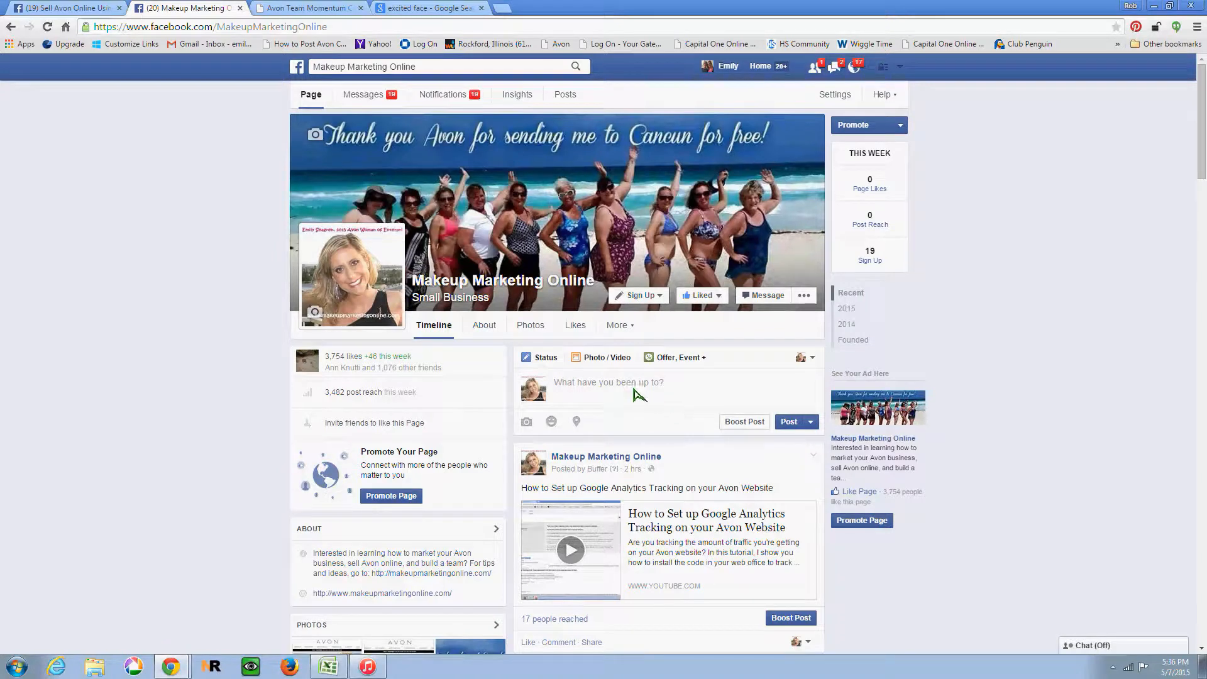
Open the page's Insights and examine the total page likes and net likes charts
click(505, 97)
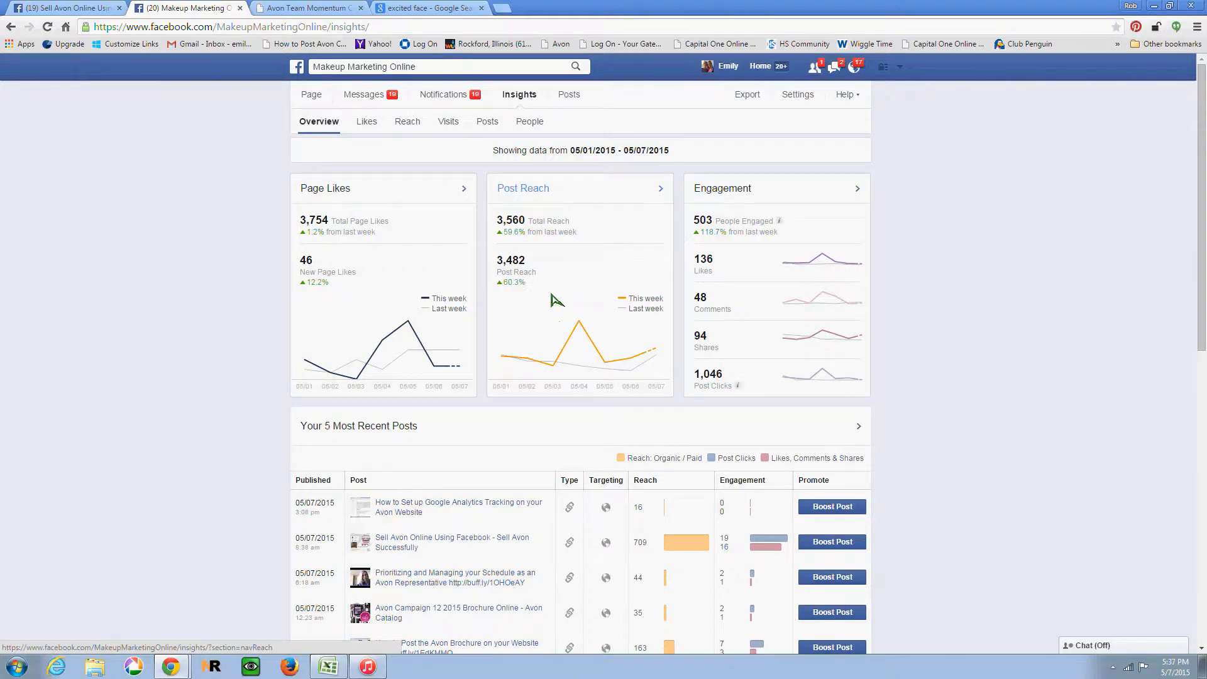
click(363, 125)
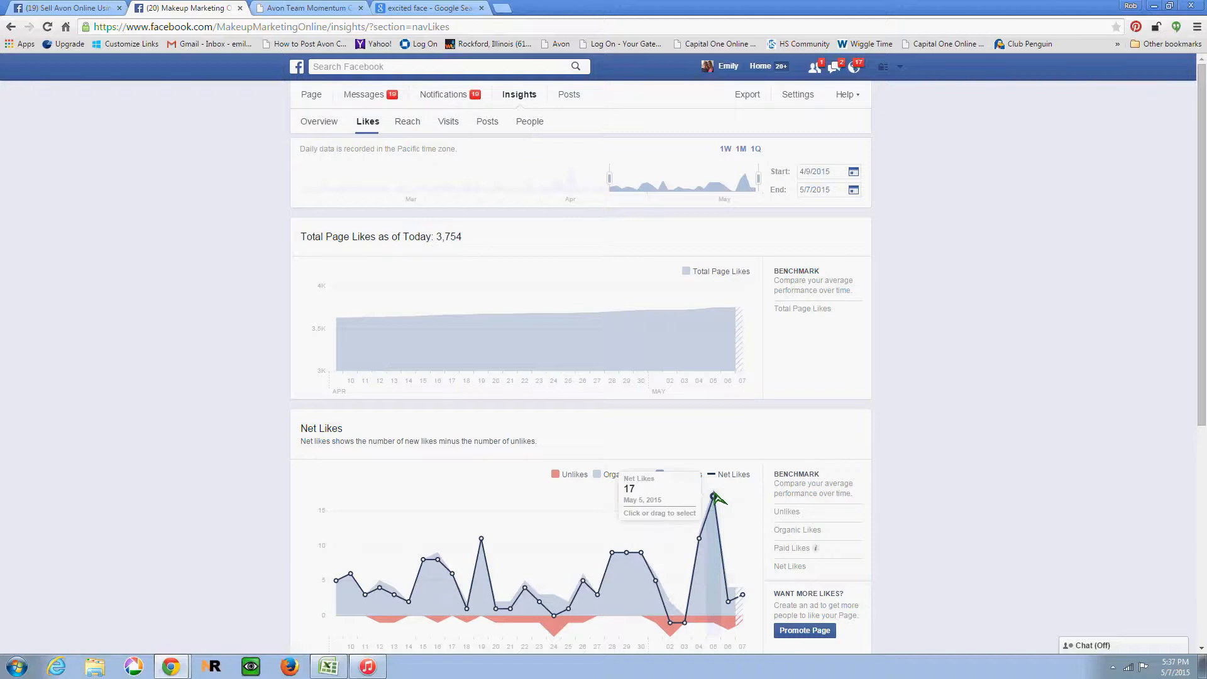
scroll(717, 498, down, 3)
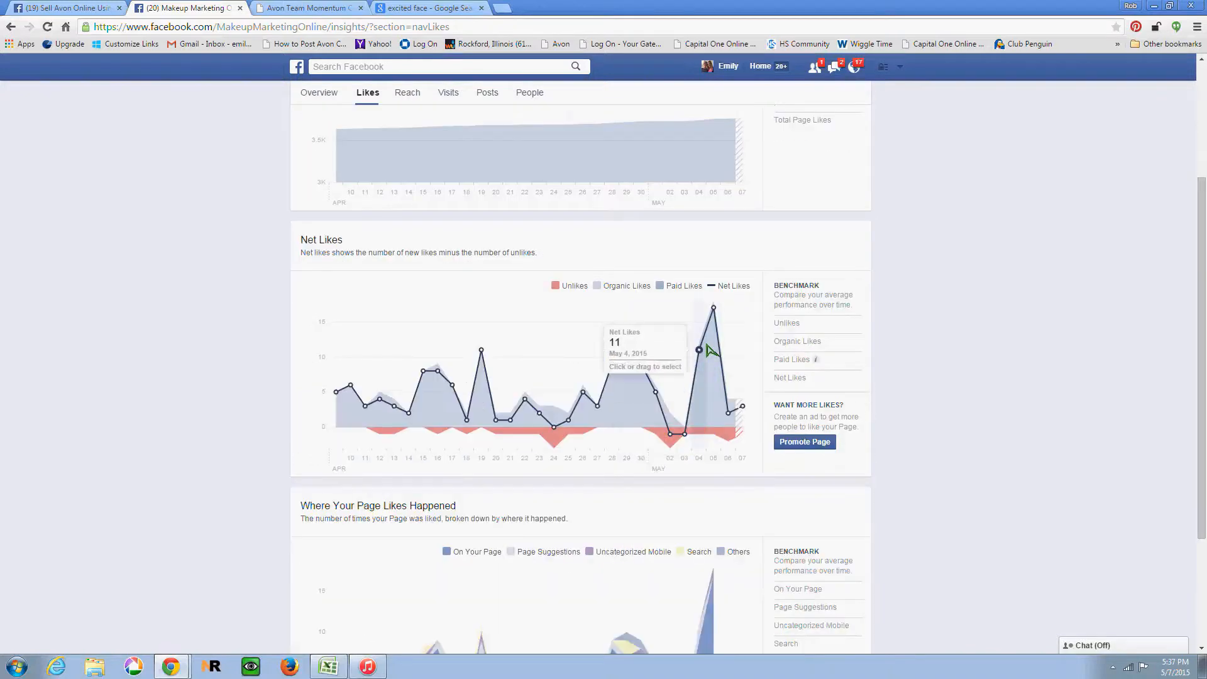
scroll(709, 349, up, 3)
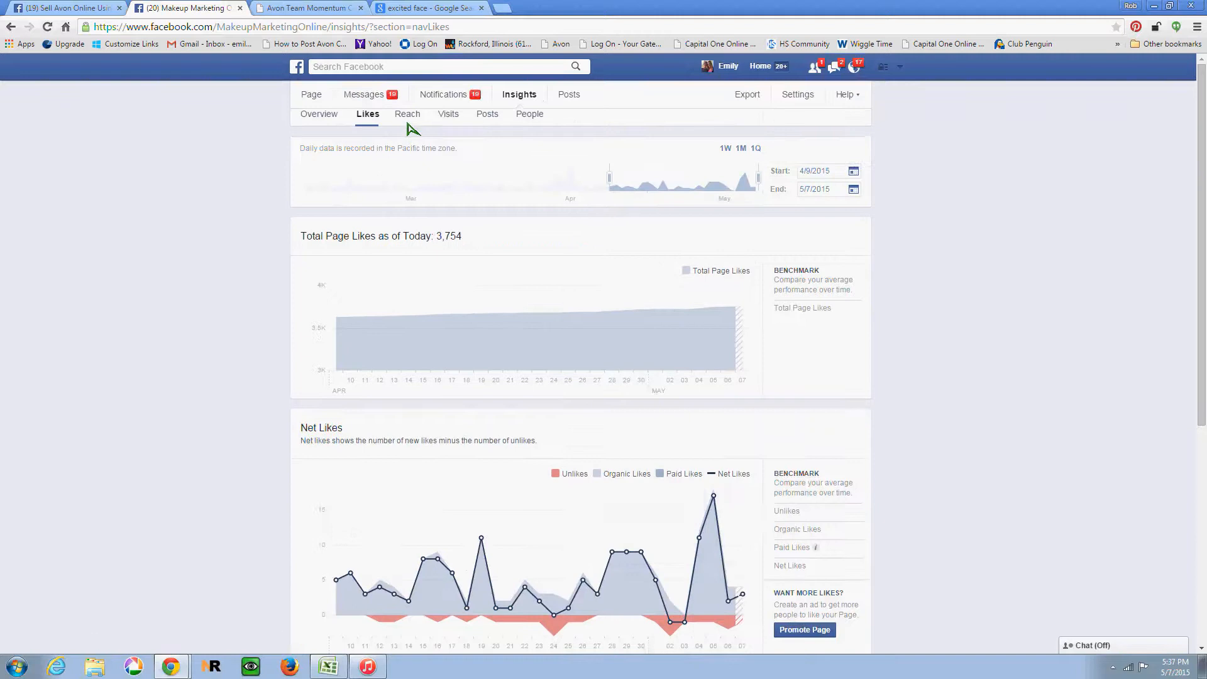
Examine the post reach chart and the page visits and external referrers charts in Insights
click(408, 118)
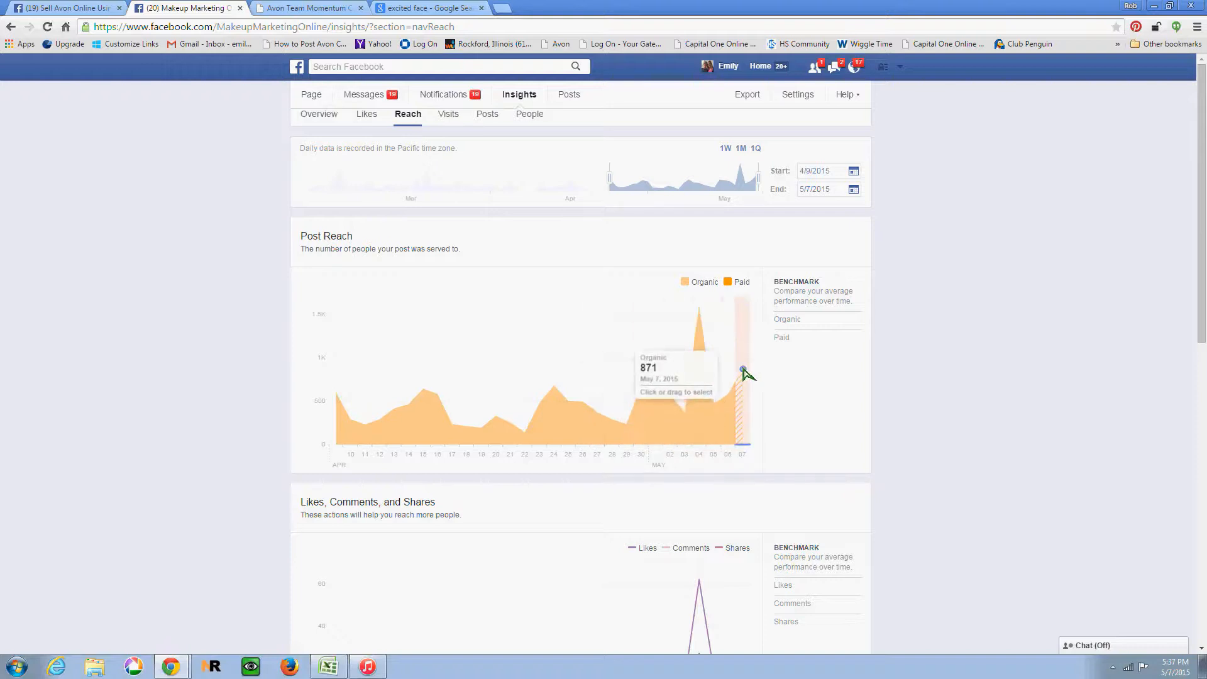
click(449, 117)
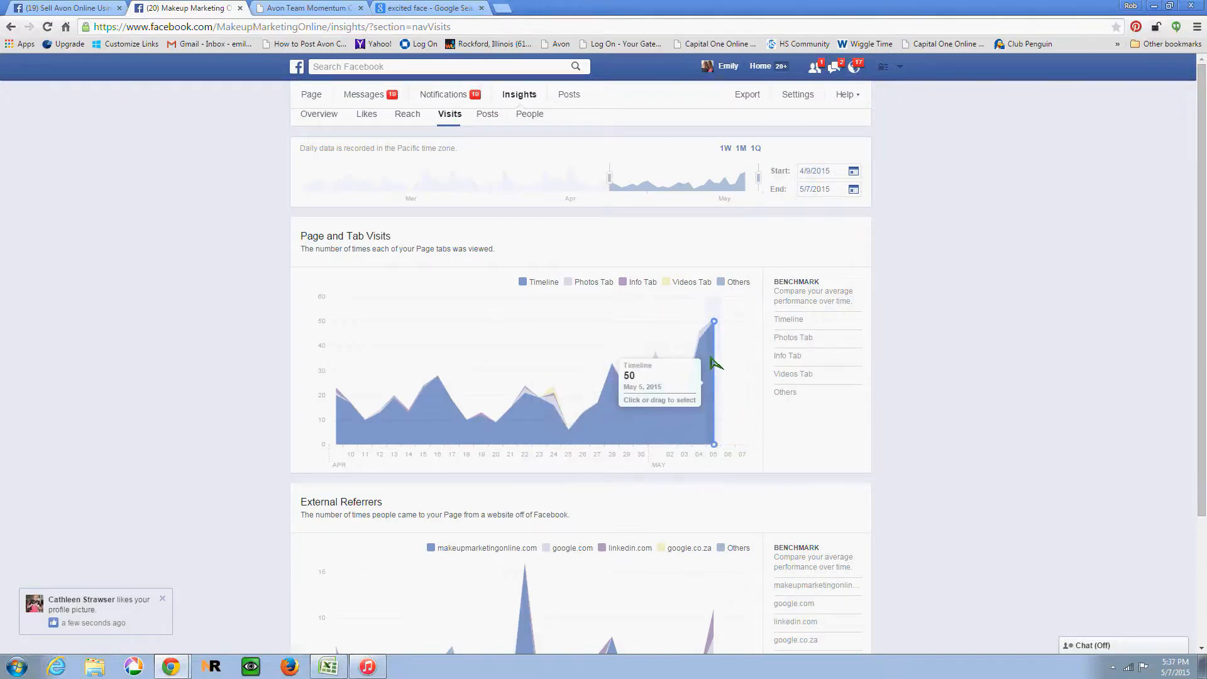
scroll(715, 362, down, 1)
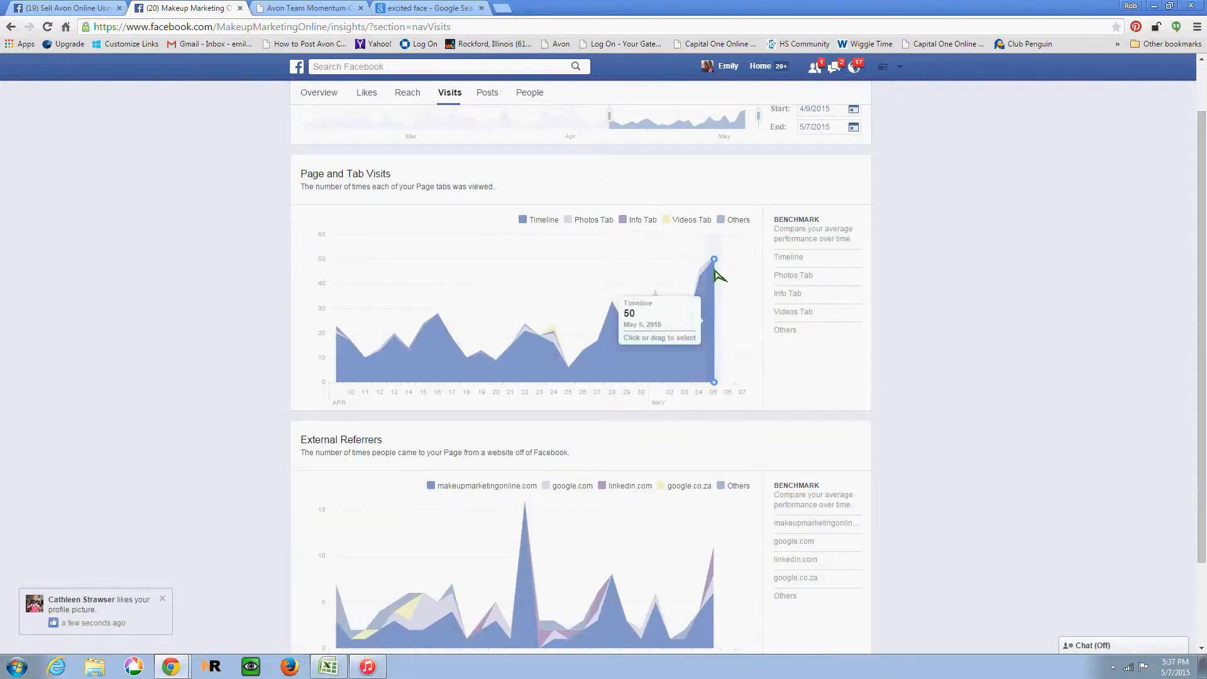
scroll(714, 275, down, 2)
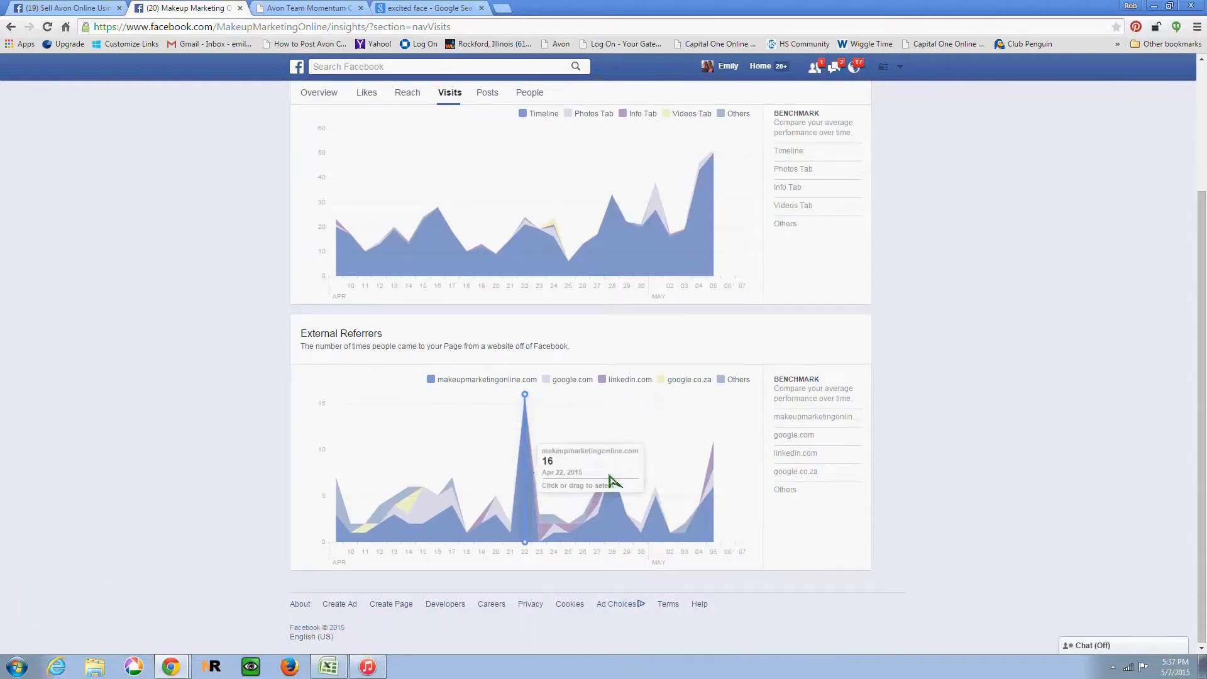
scroll(655, 485, up, 3)
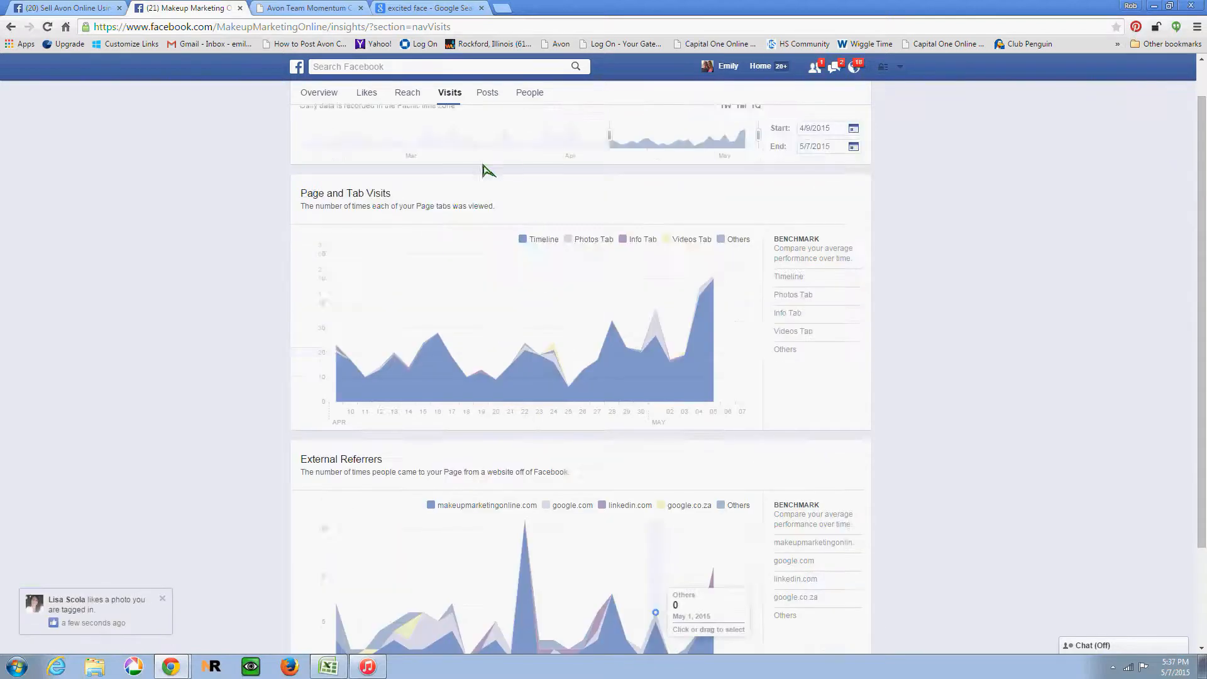
Examine the Posts insights for the times when fans are online and the published posts, and show the Post Types comparison
click(487, 126)
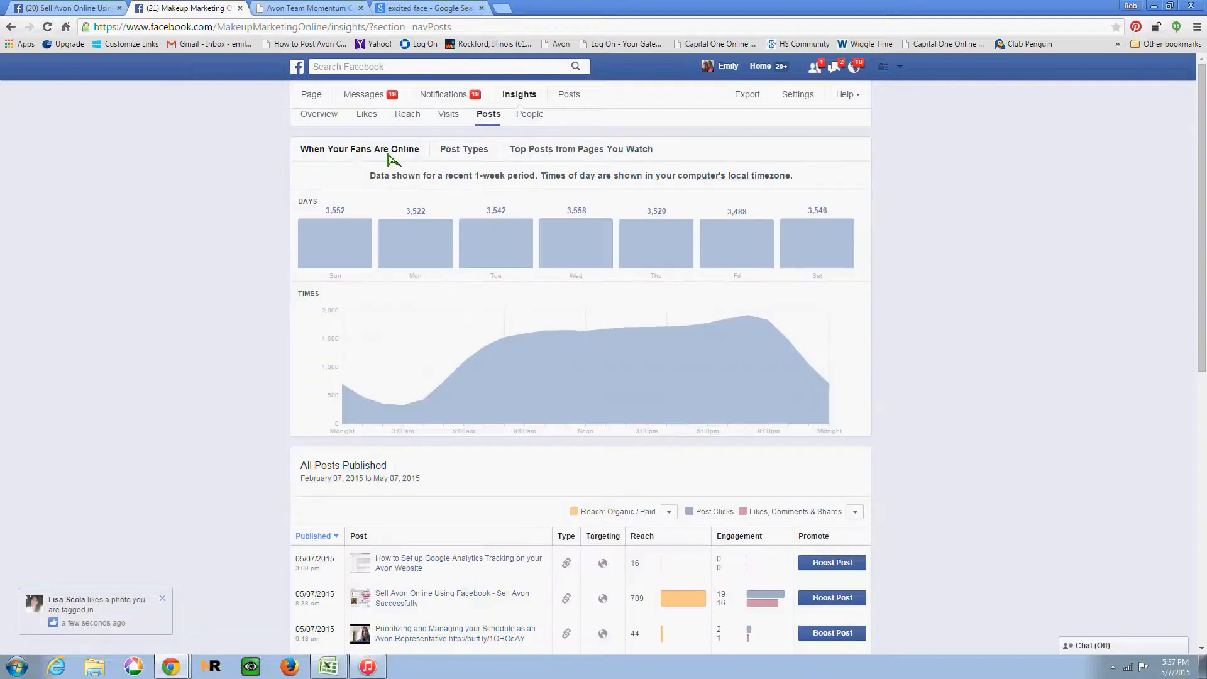
mouse_move(531, 423)
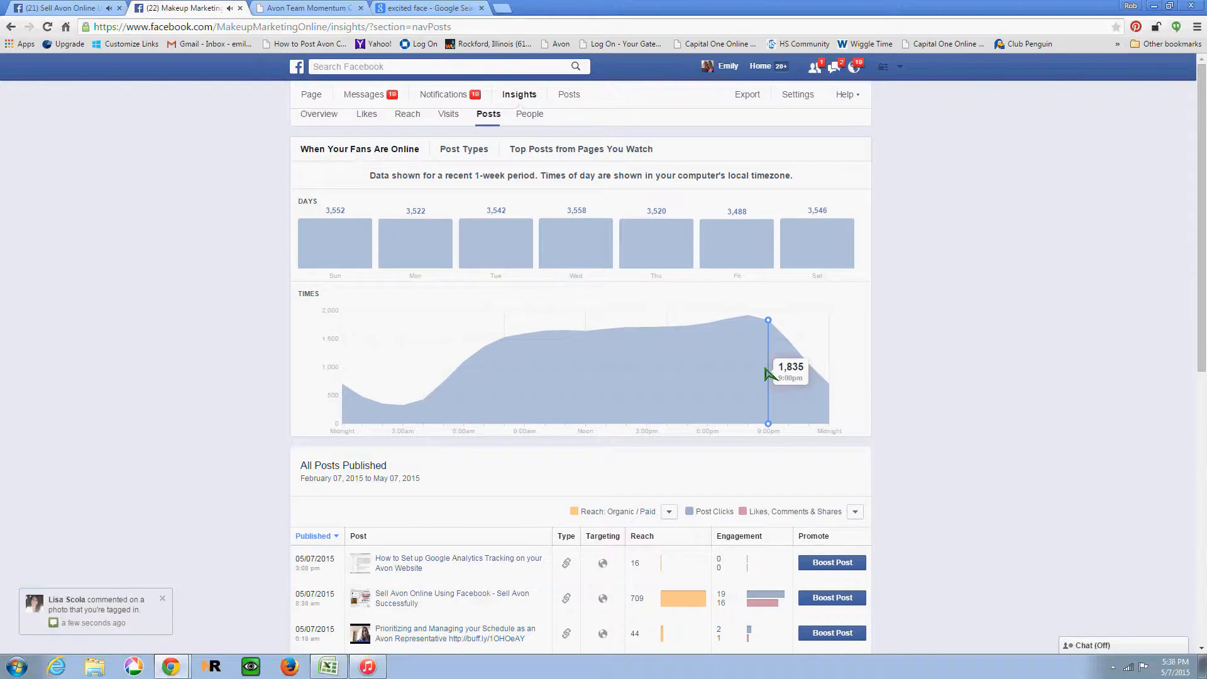
scroll(767, 374, down, 2)
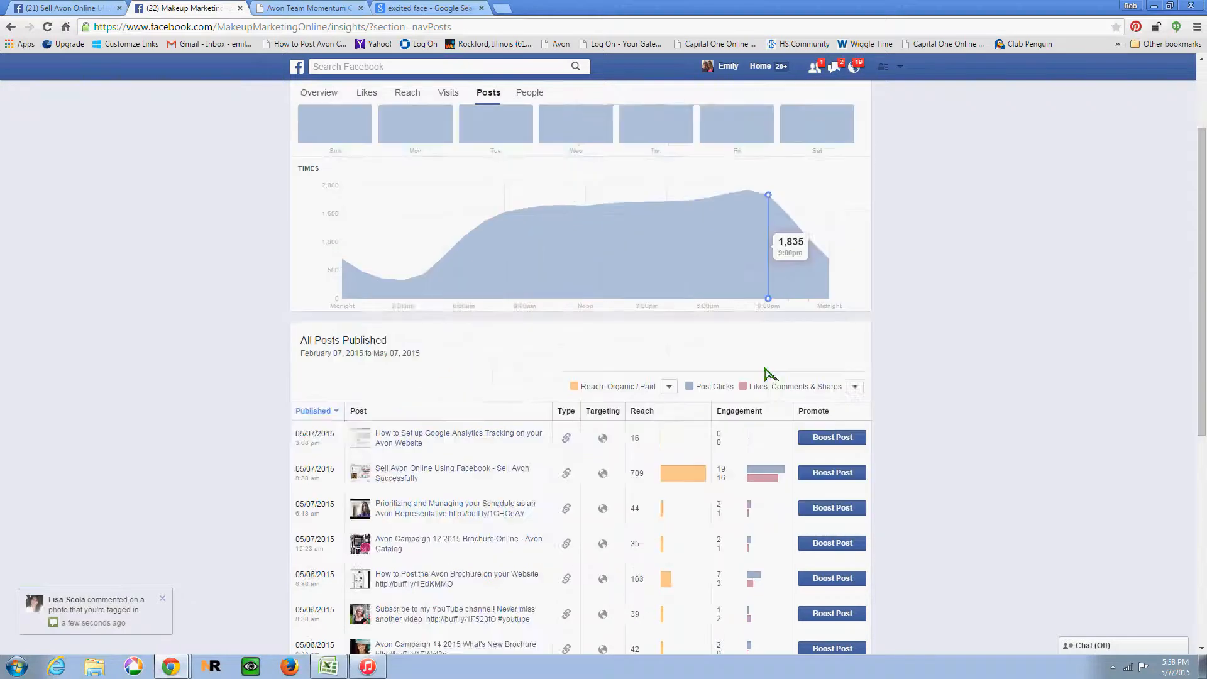
scroll(770, 376, up, 2)
click(477, 152)
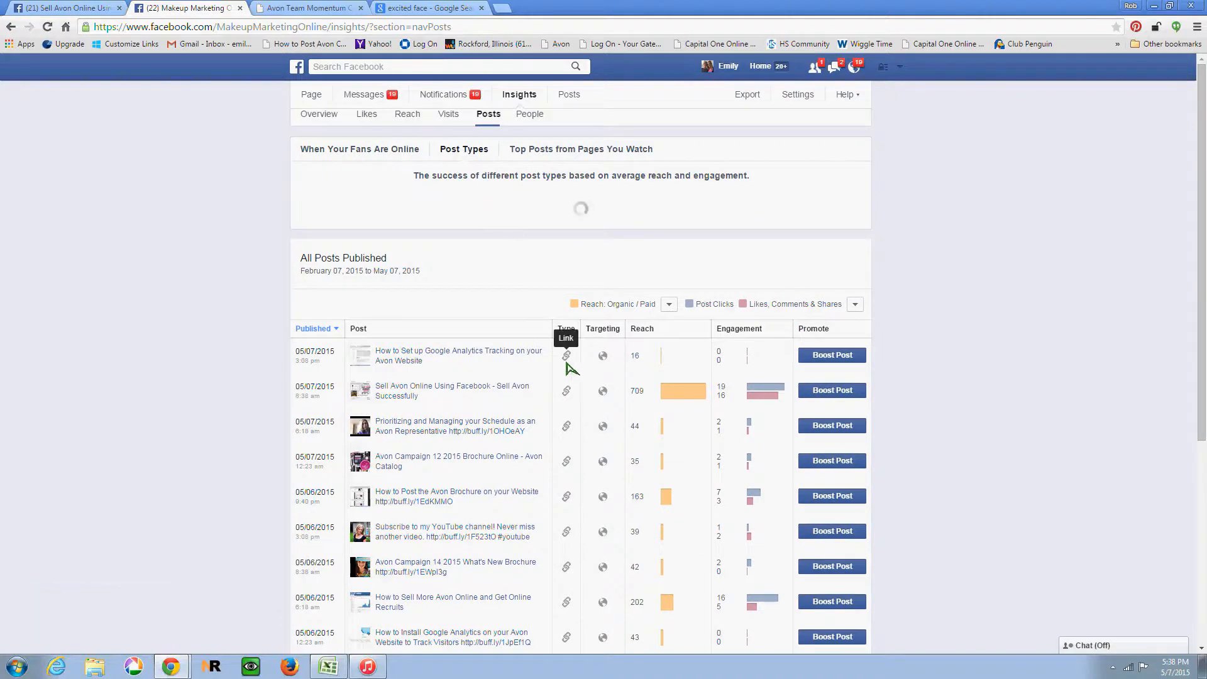
Examine the list of published posts and compare average reach and engagement for the status, photo and link post types
scroll(567, 364, down, 5)
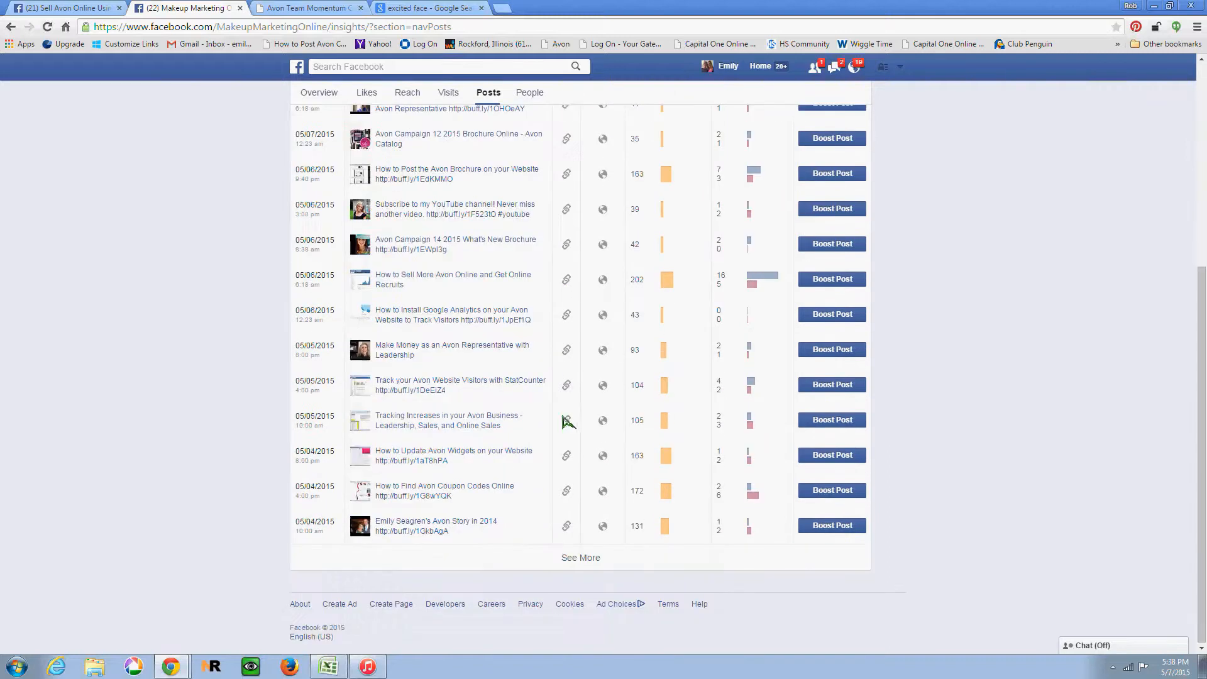
scroll(575, 513, up, 7)
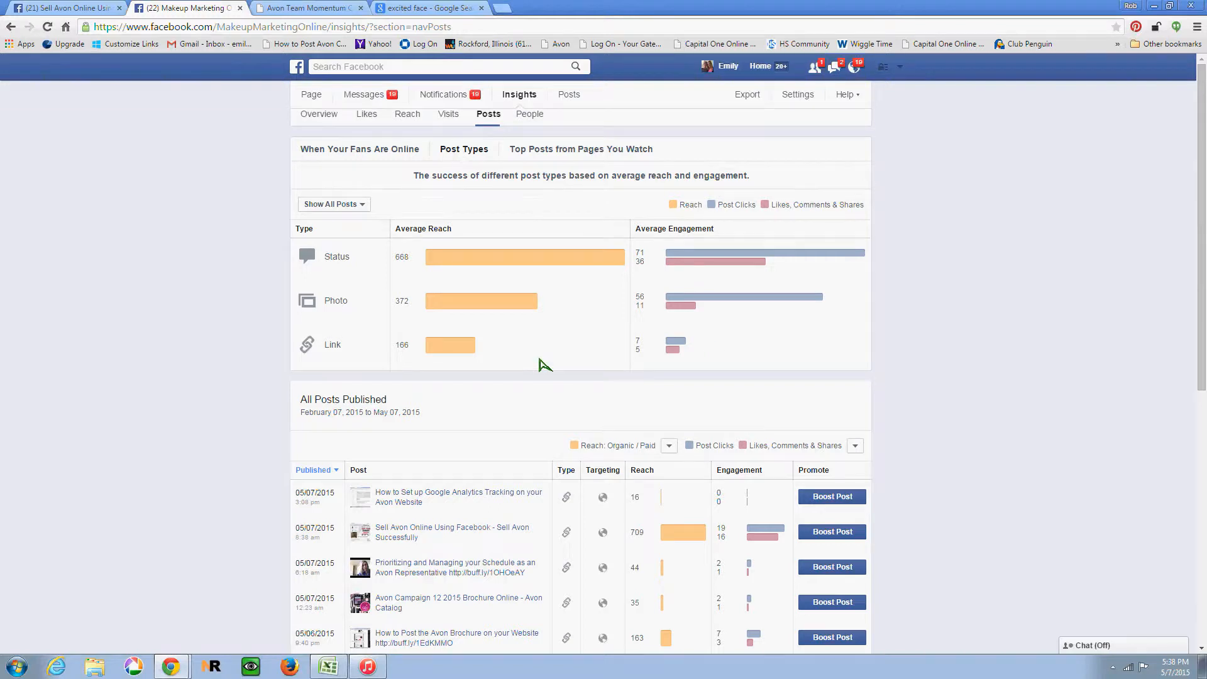
scroll(544, 365, down, 1)
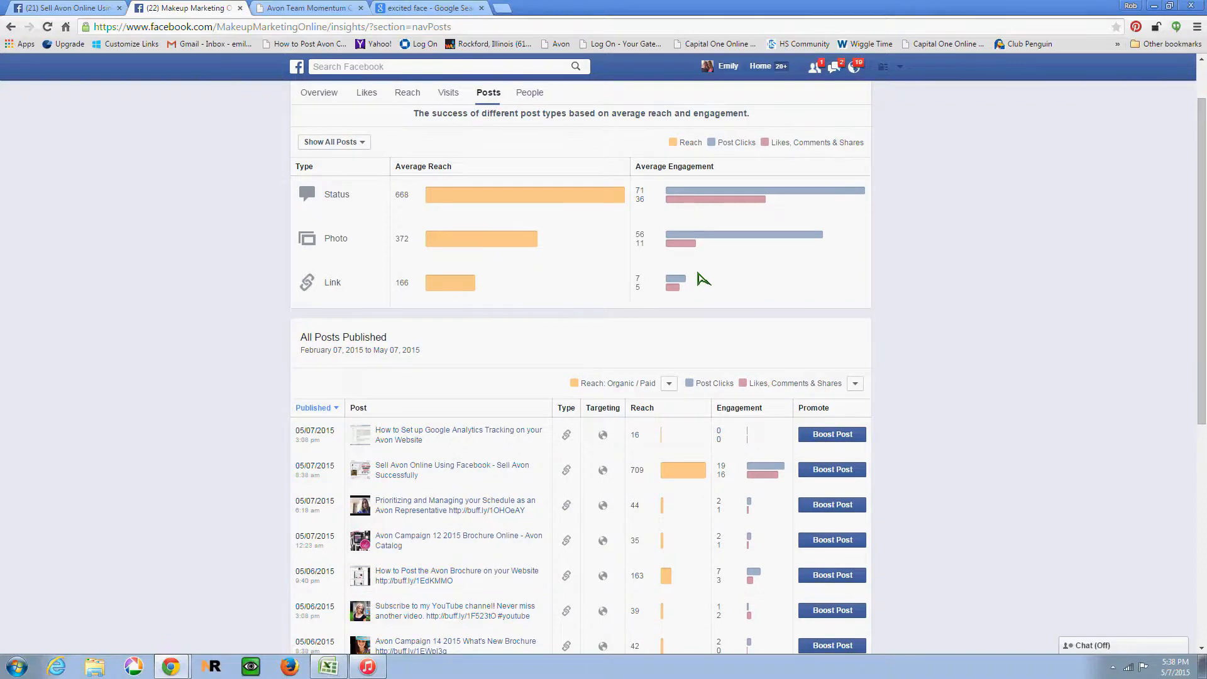
scroll(703, 278, up, 1)
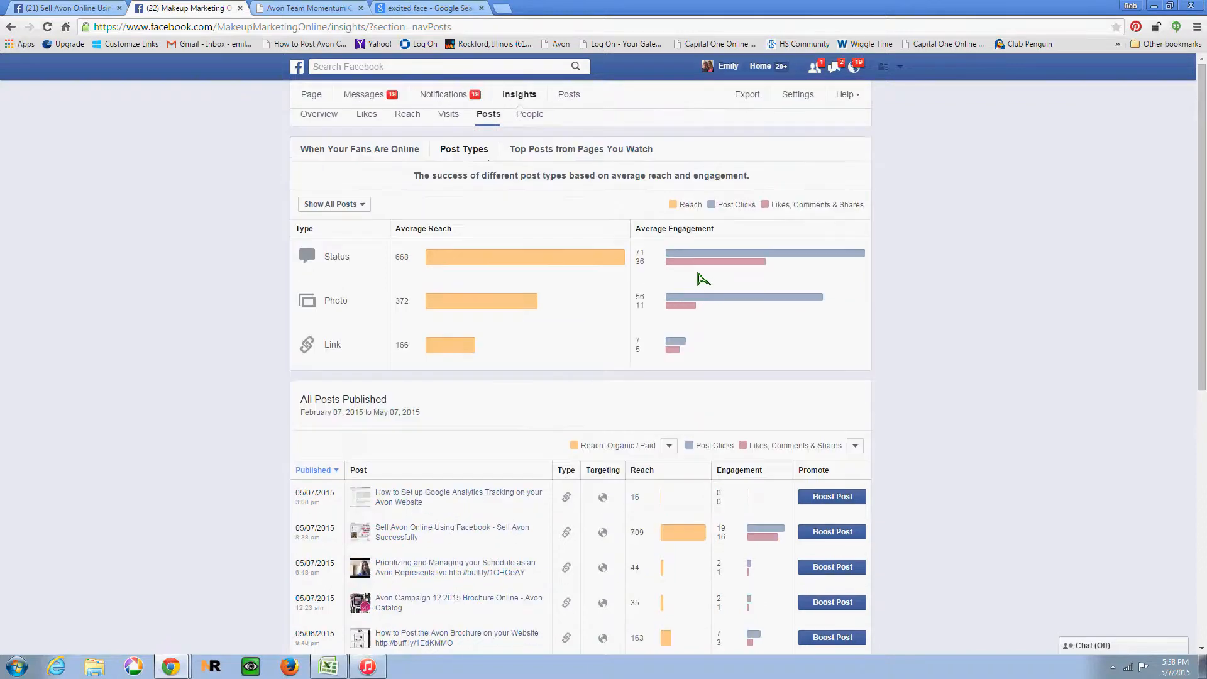
Show the People insights and examine the age and gender breakdown of the page's fans
click(546, 151)
click(523, 119)
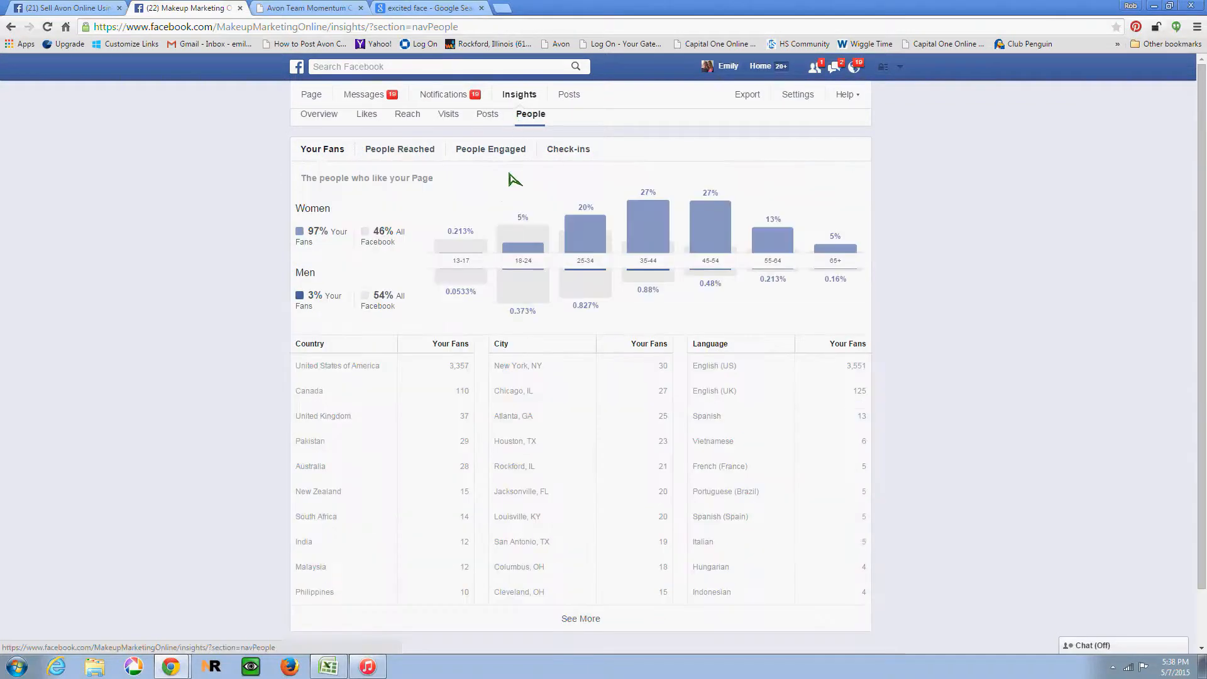
mouse_move(670, 240)
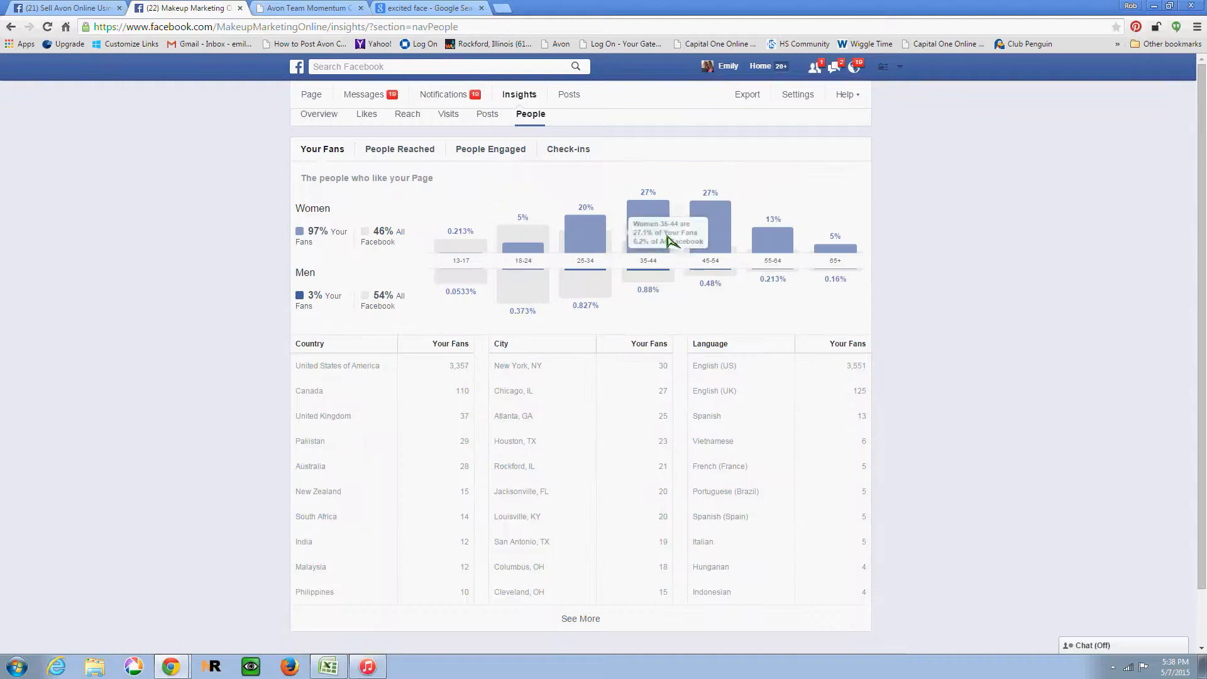
mouse_move(713, 245)
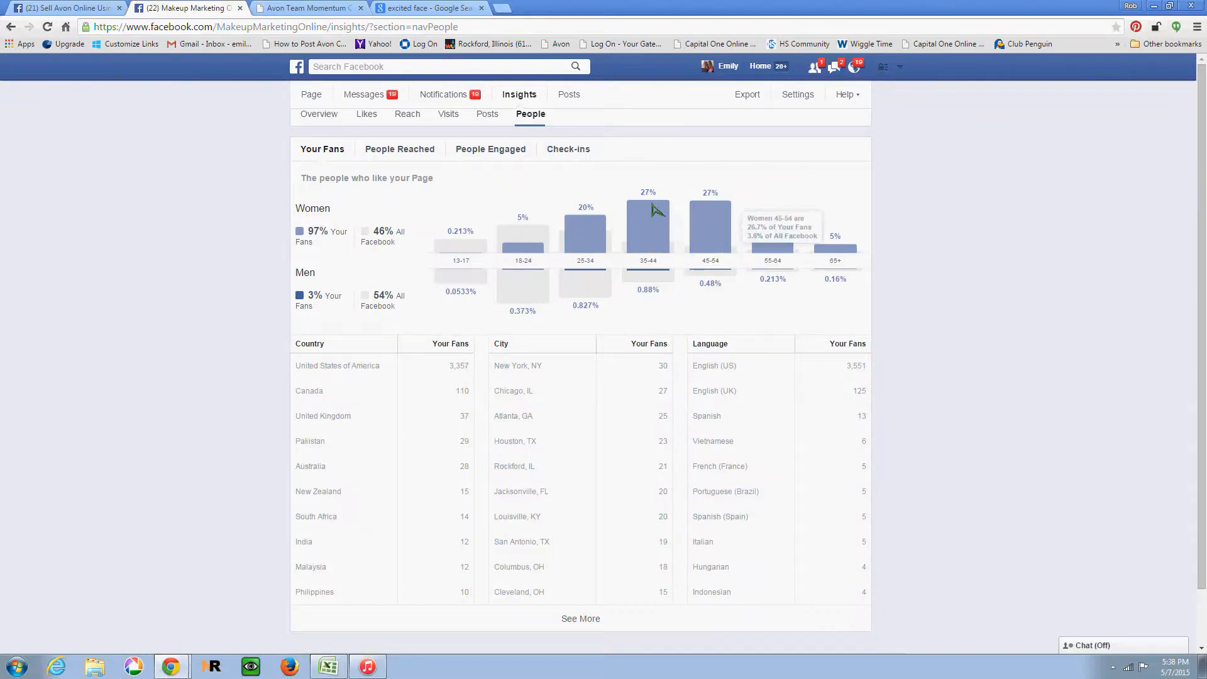
mouse_move(721, 290)
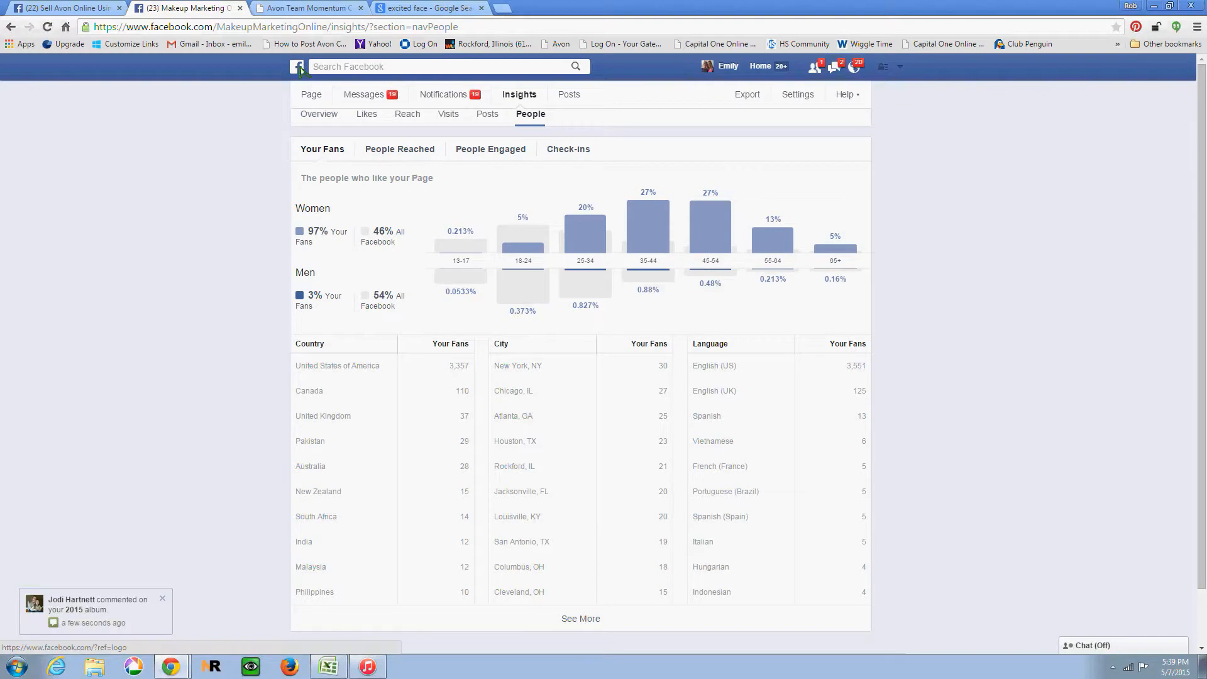
View the list of pages Facebook can be used as, and open the personal profile's timeline
click(264, 8)
click(217, 9)
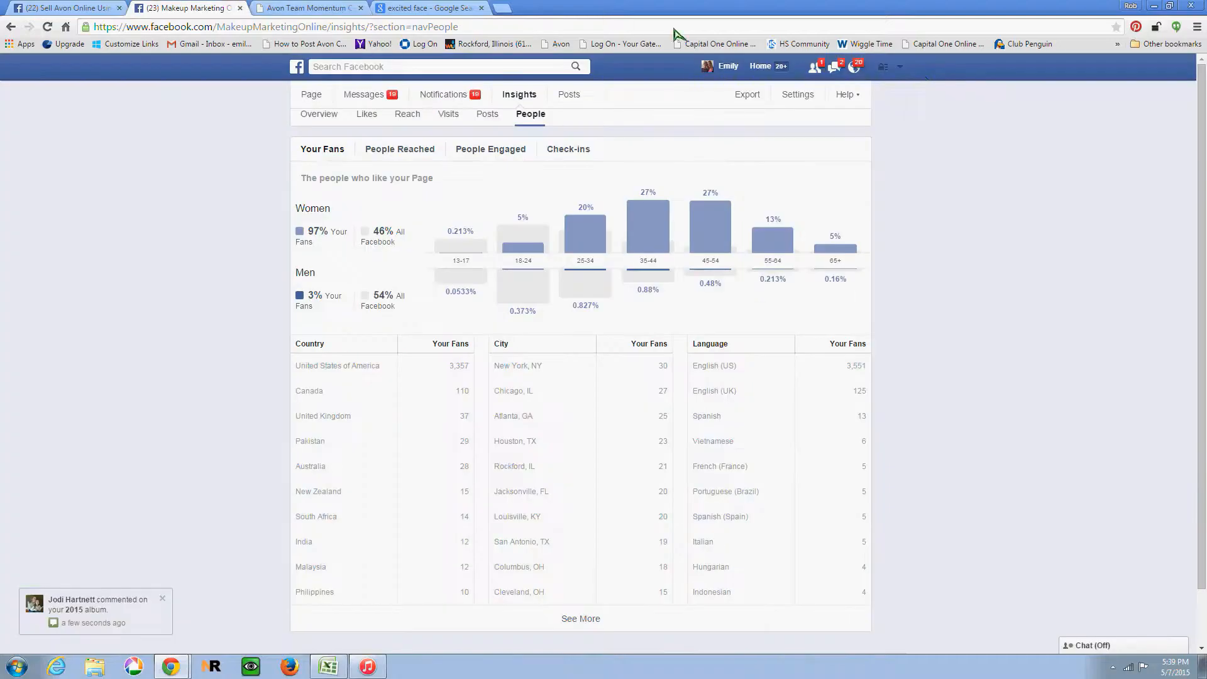
click(901, 68)
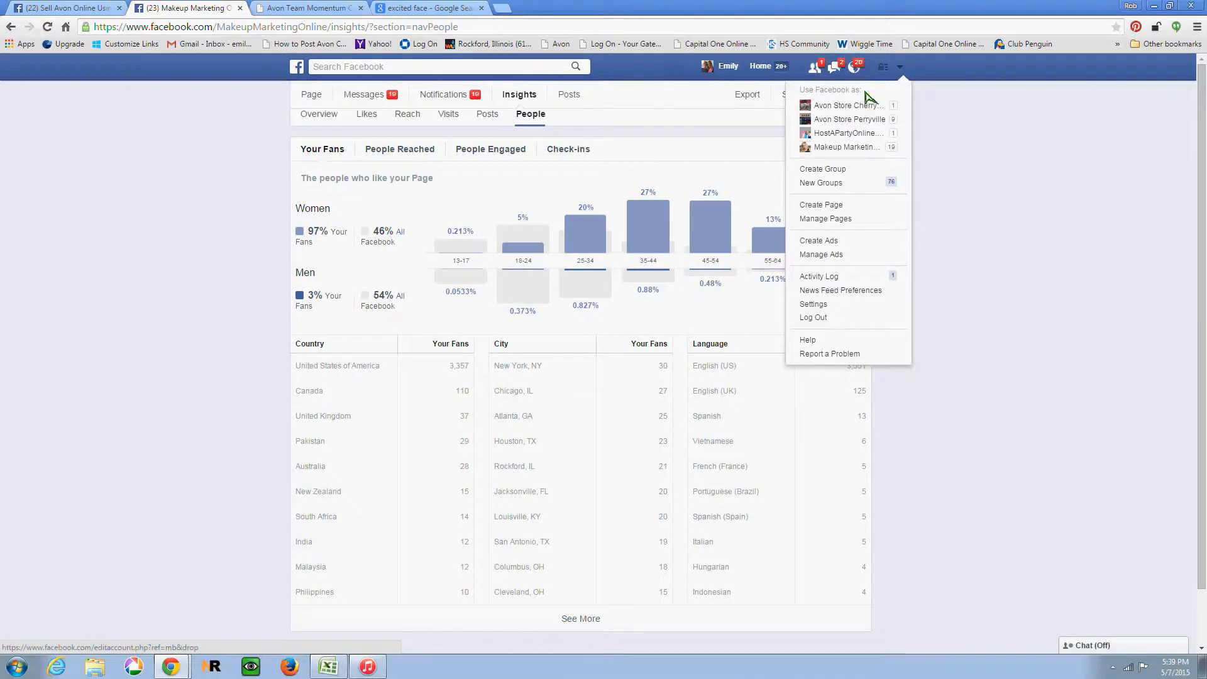
click(842, 150)
click(706, 84)
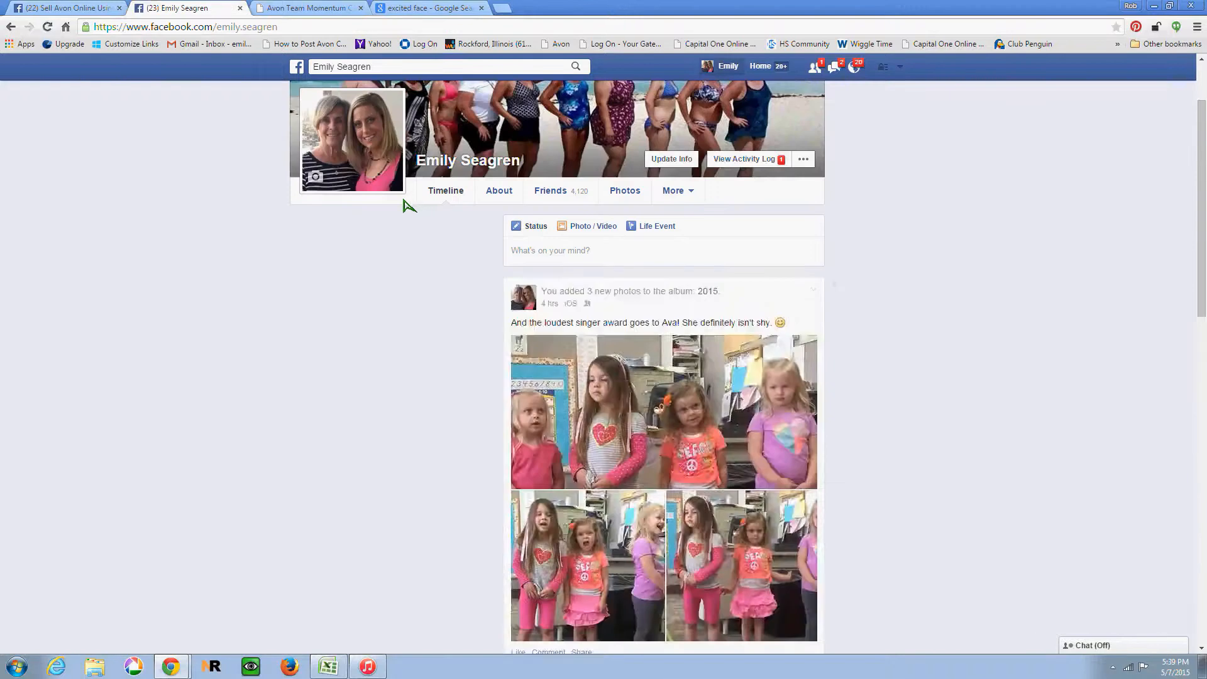
Return to the home news feed and open the Avon Team Momentum group
click(298, 68)
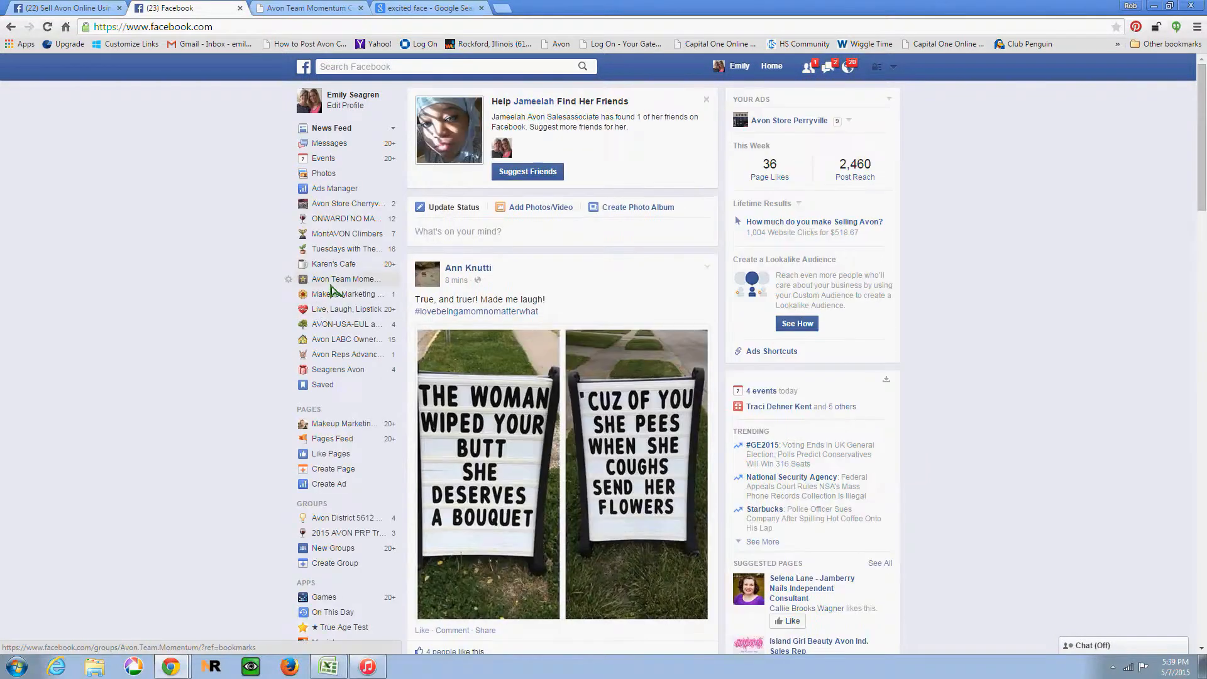
click(331, 284)
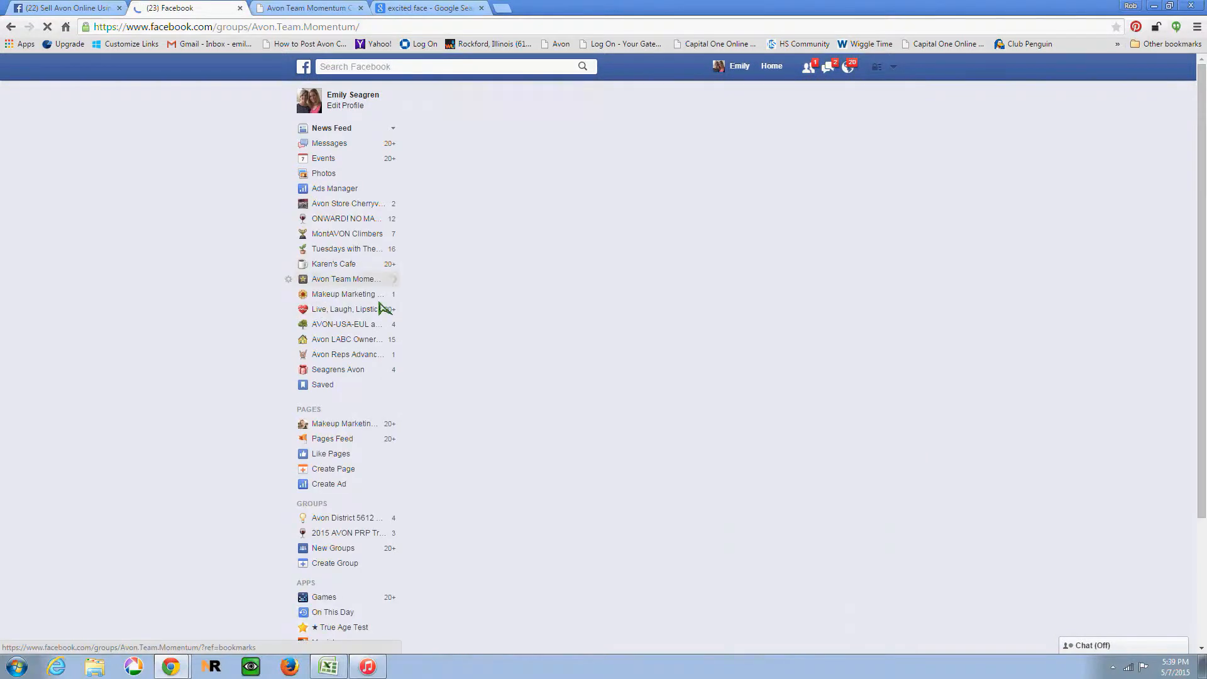
scroll(585, 385, down, 2)
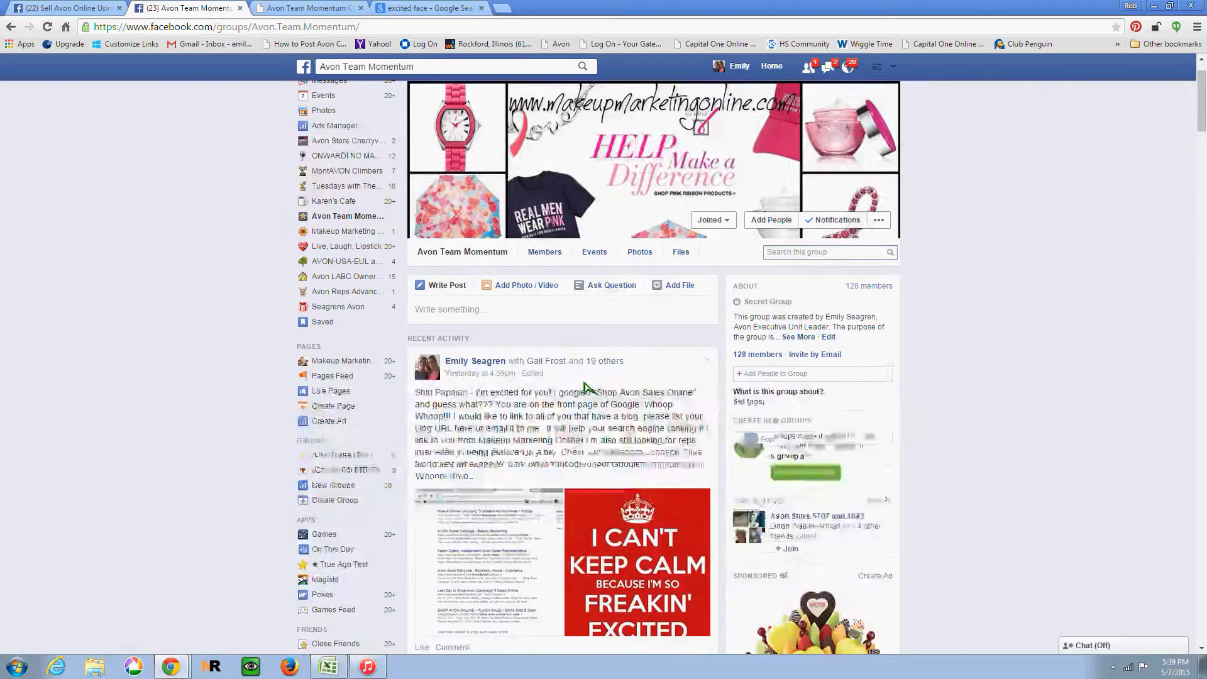
Examine the group's recent activity and view its email invitation form, closing it without inviting anyone
scroll(584, 384, down, 2)
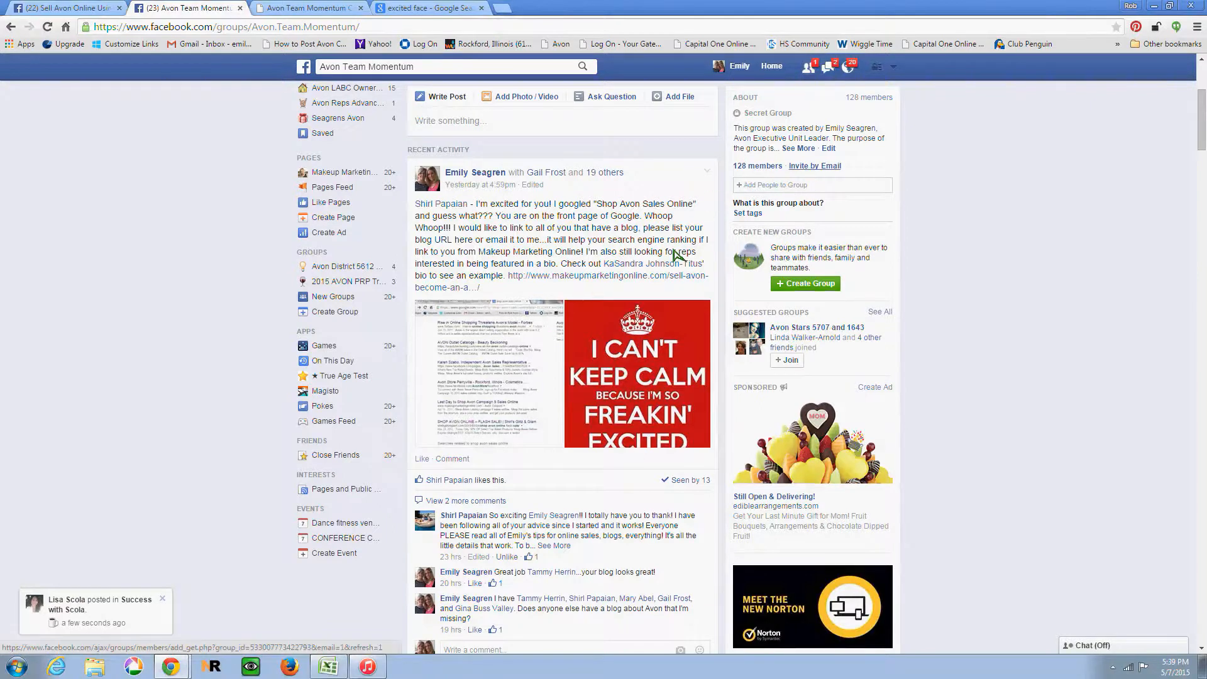
click(814, 166)
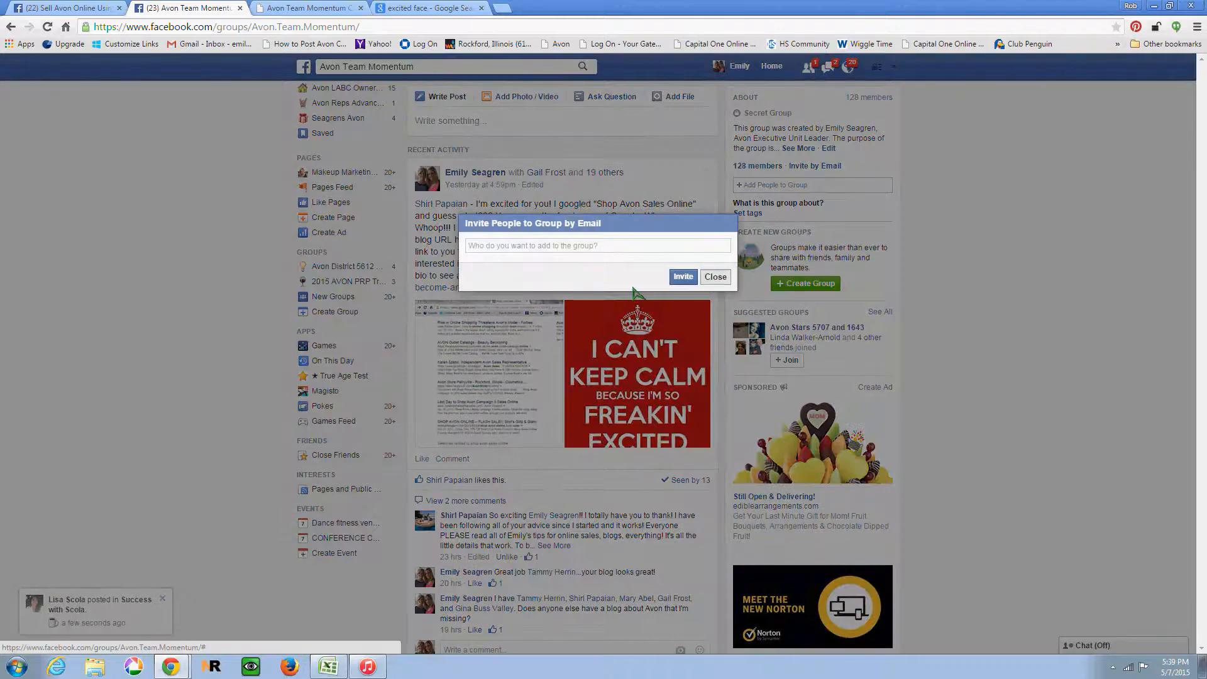
key(Escape)
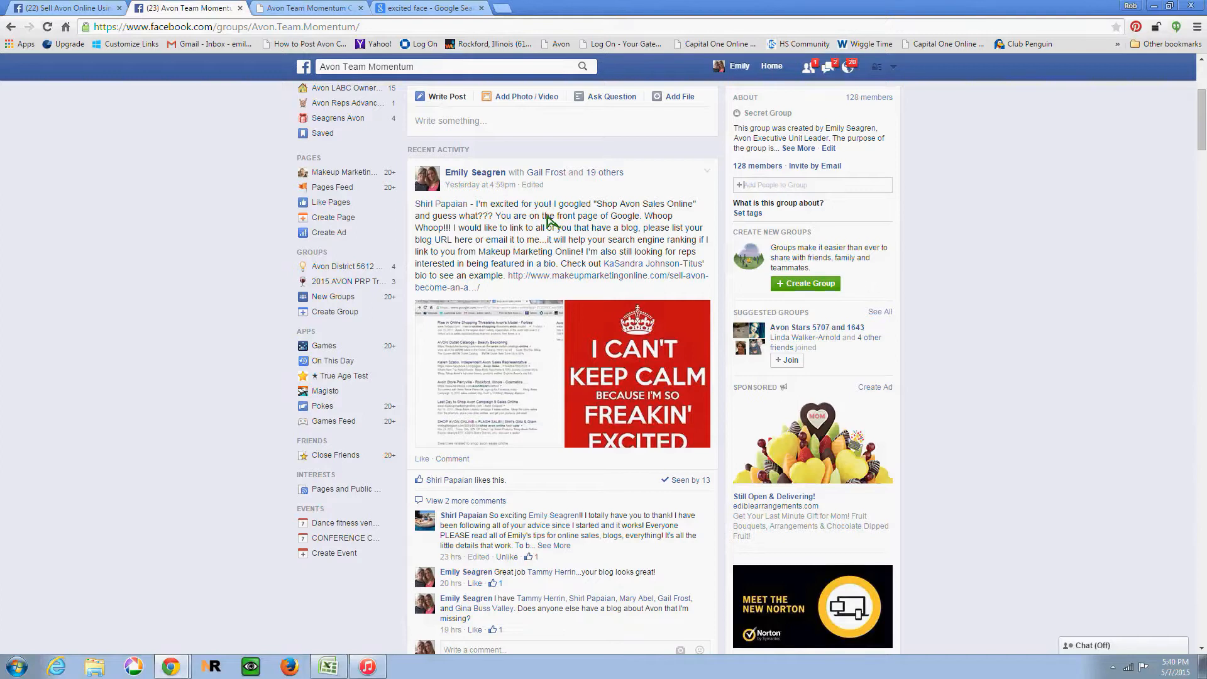
Open the Avon Team Momentum group's files and examine the shared documents
scroll(548, 220, up, 3)
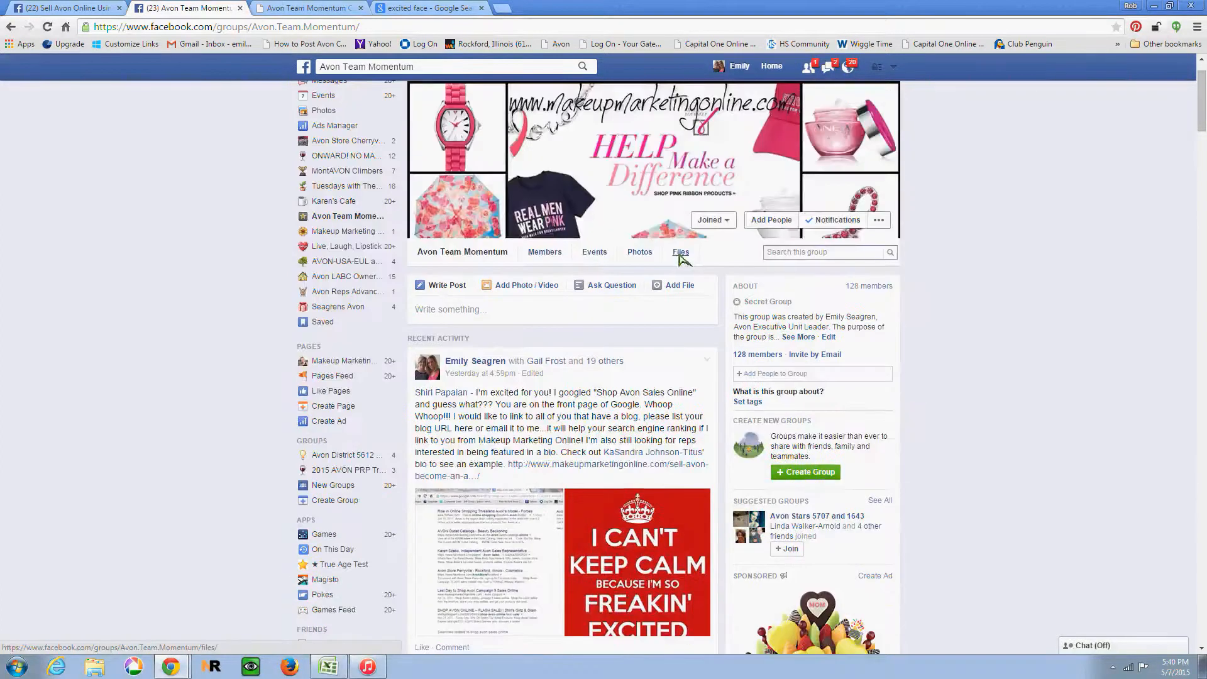
click(681, 253)
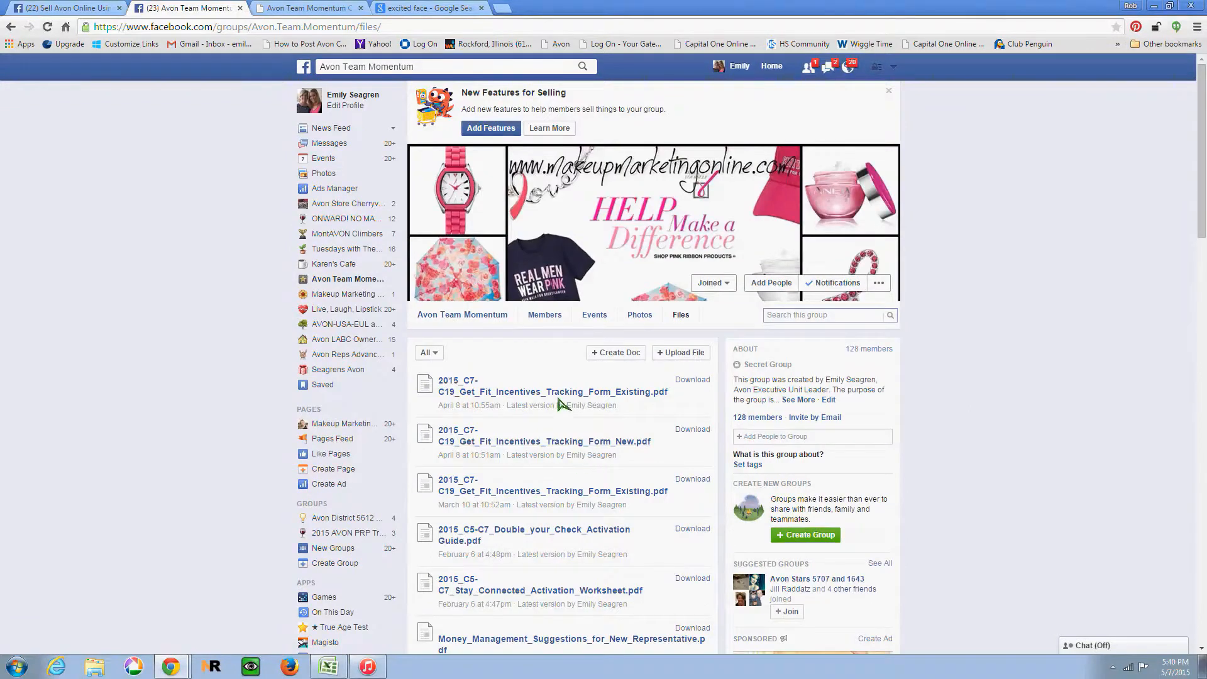
scroll(561, 441, down, 1)
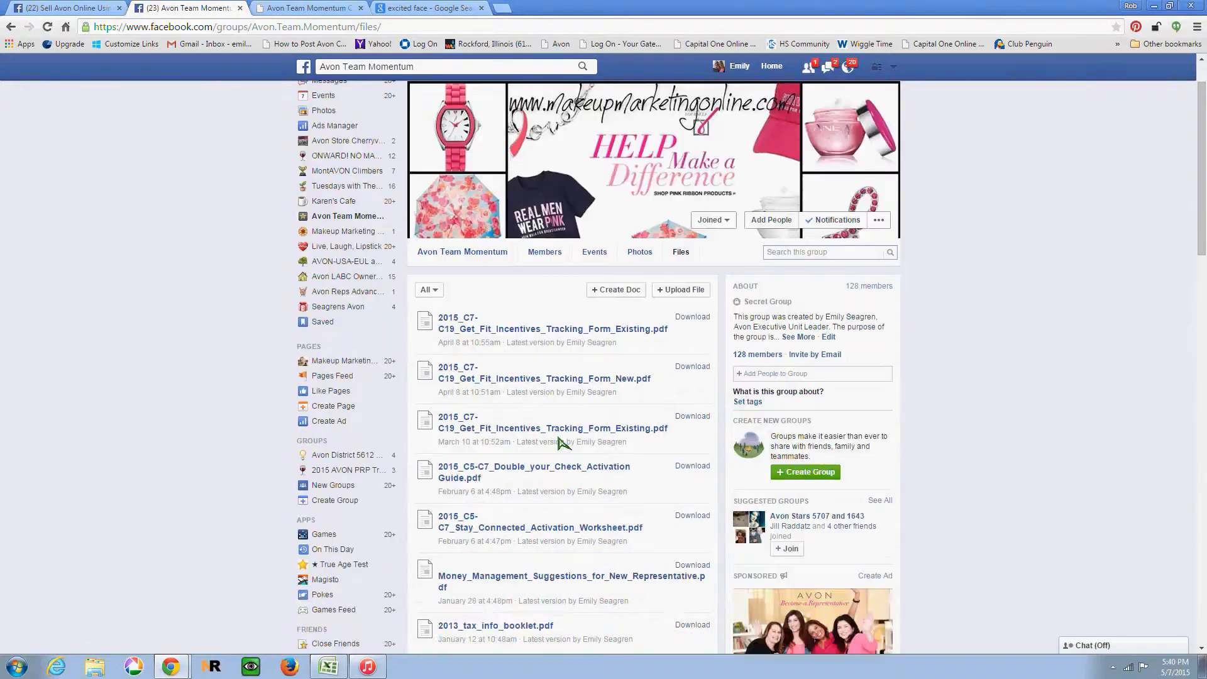
scroll(561, 441, up, 1)
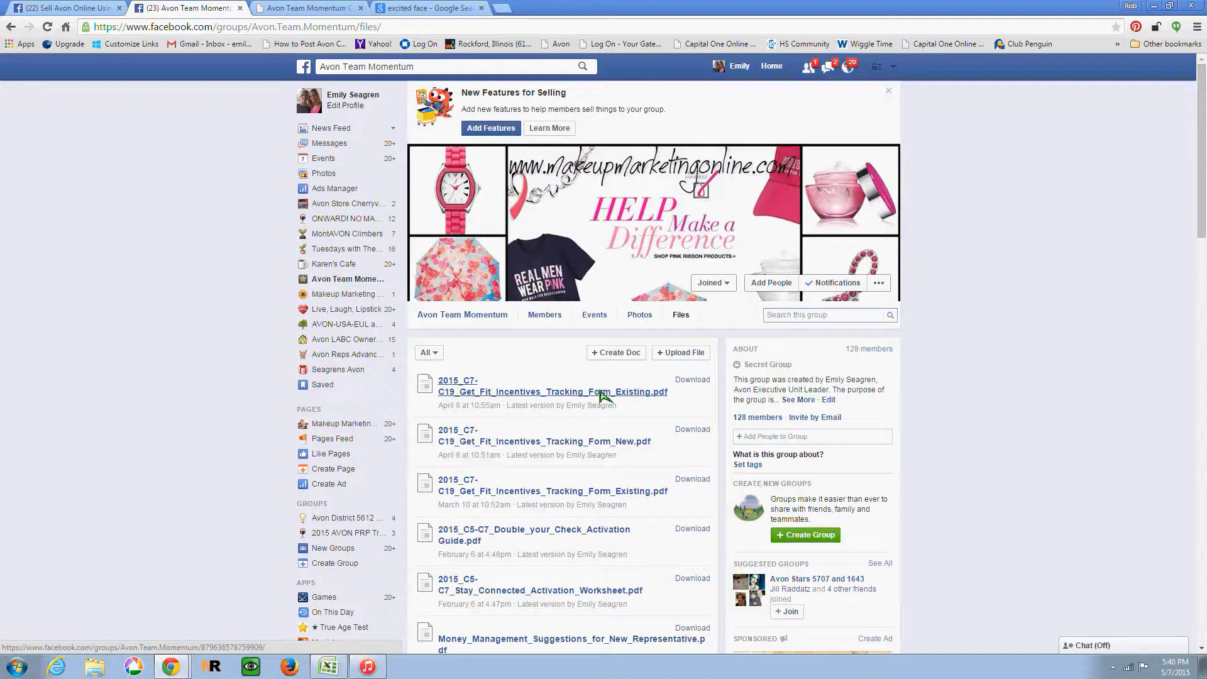
Return to the group's main discussion and examine the latest post with its attached images
click(461, 318)
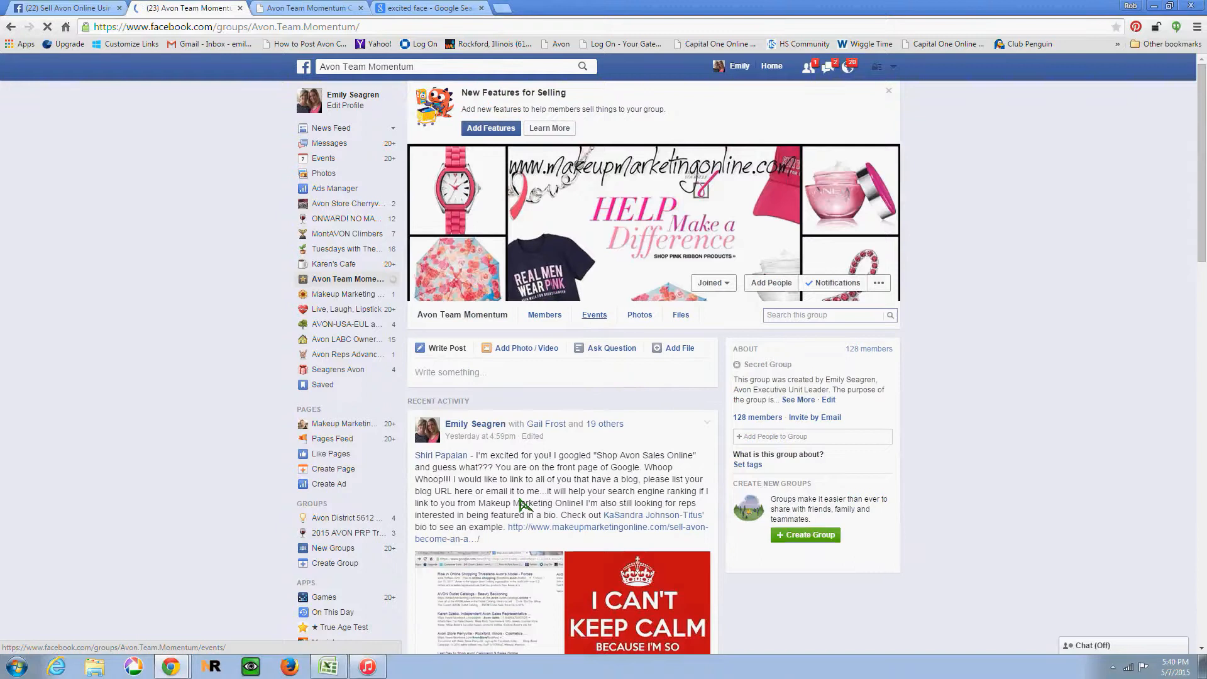
scroll(583, 344, down, 4)
scroll(583, 344, up, 2)
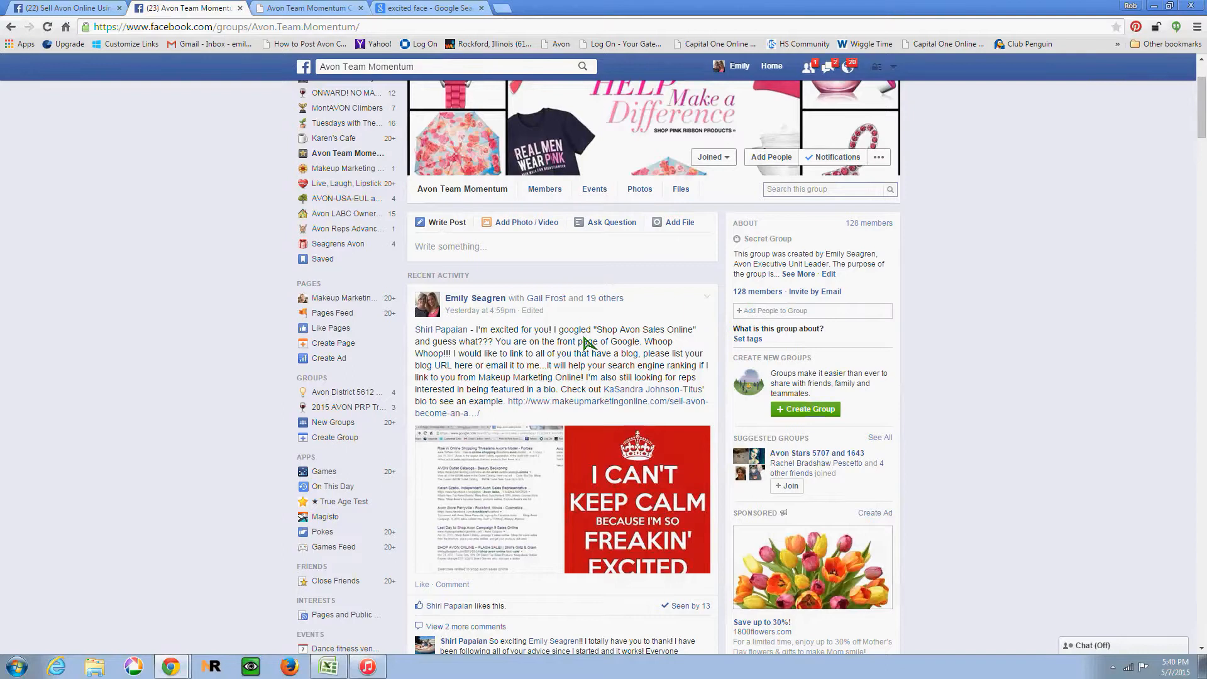
scroll(587, 343, down, 2)
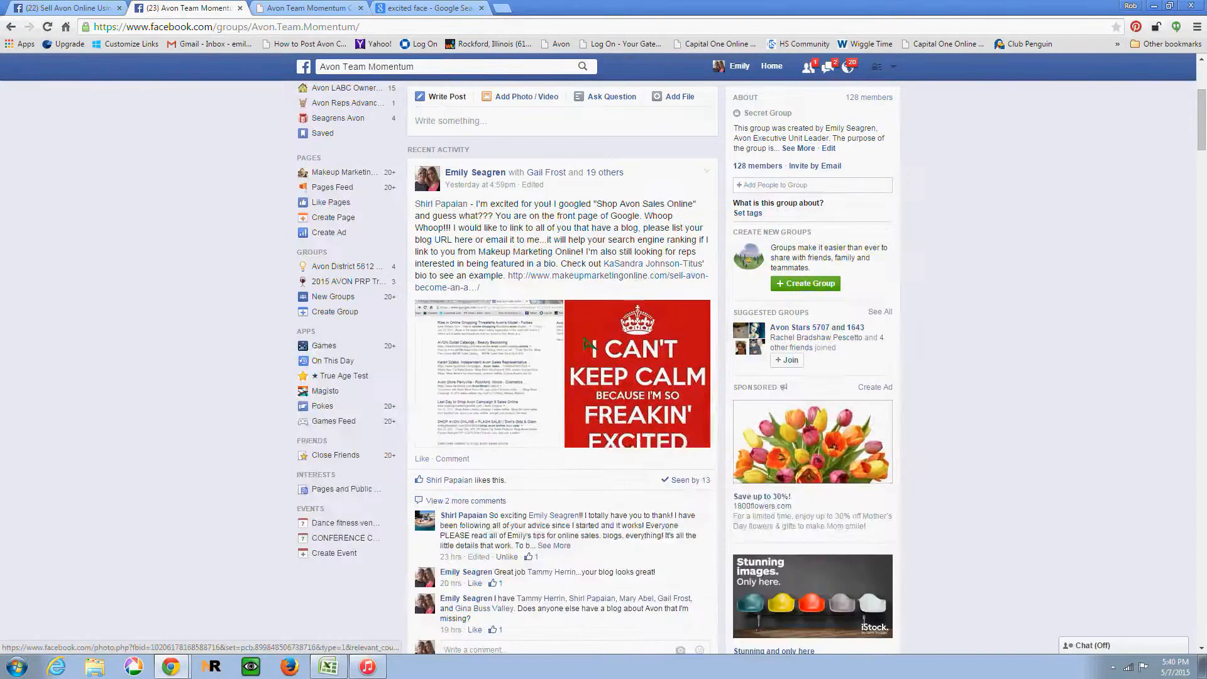
Switch to the browser tab with the "excited face" image results and load google.com there
key(ctrl+Tab)
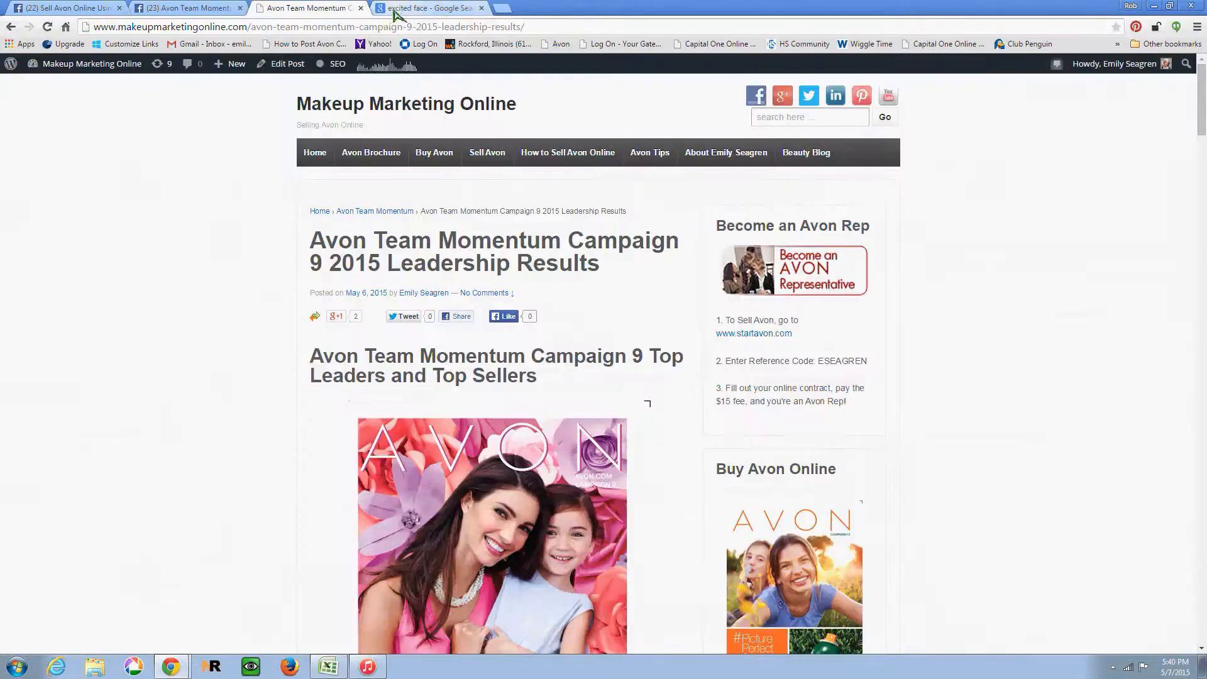
key(ctrl+Tab)
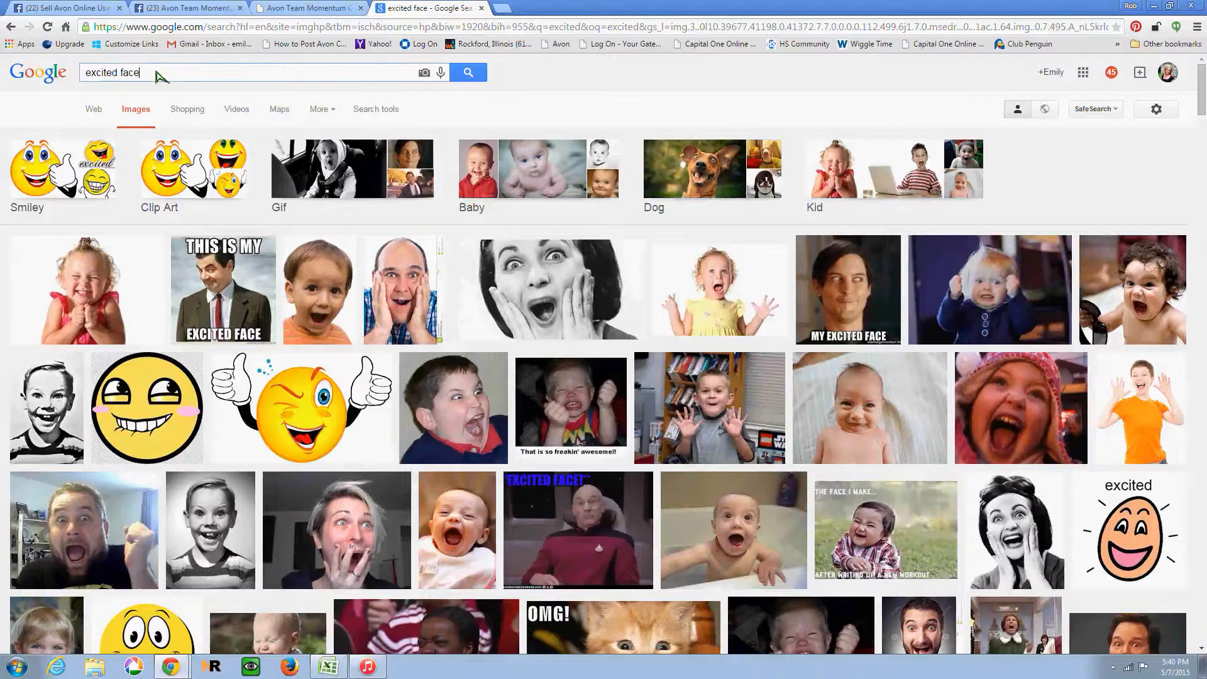
click(160, 31)
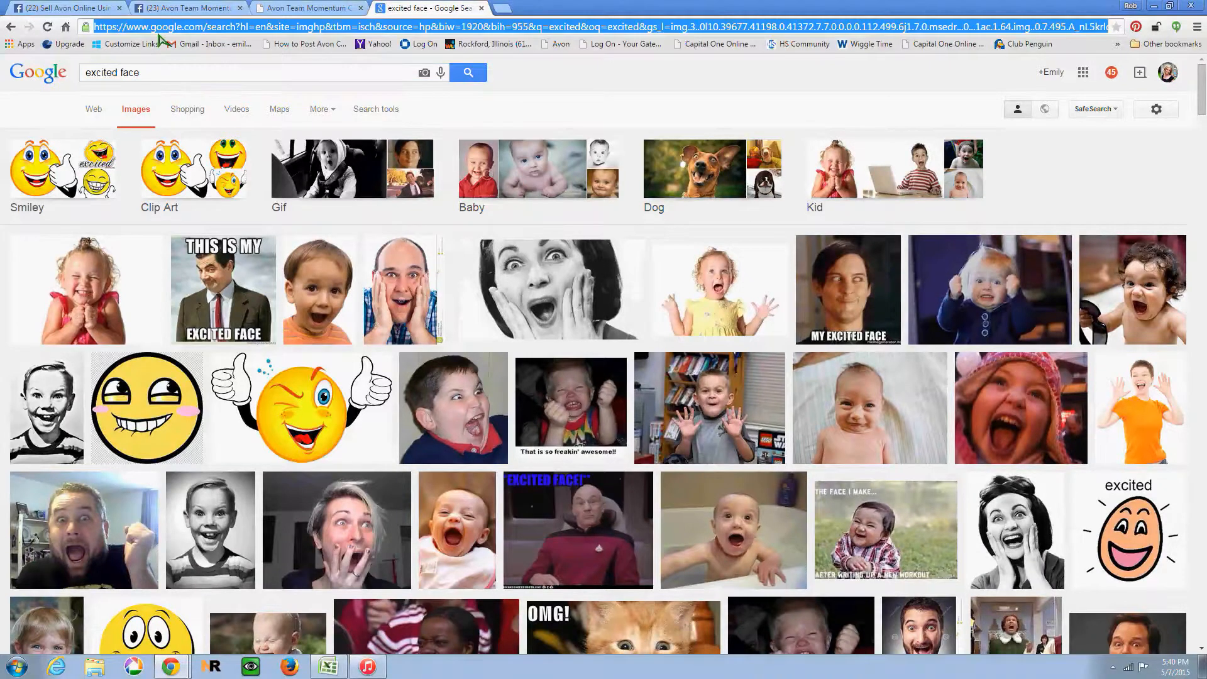
text(google.com)
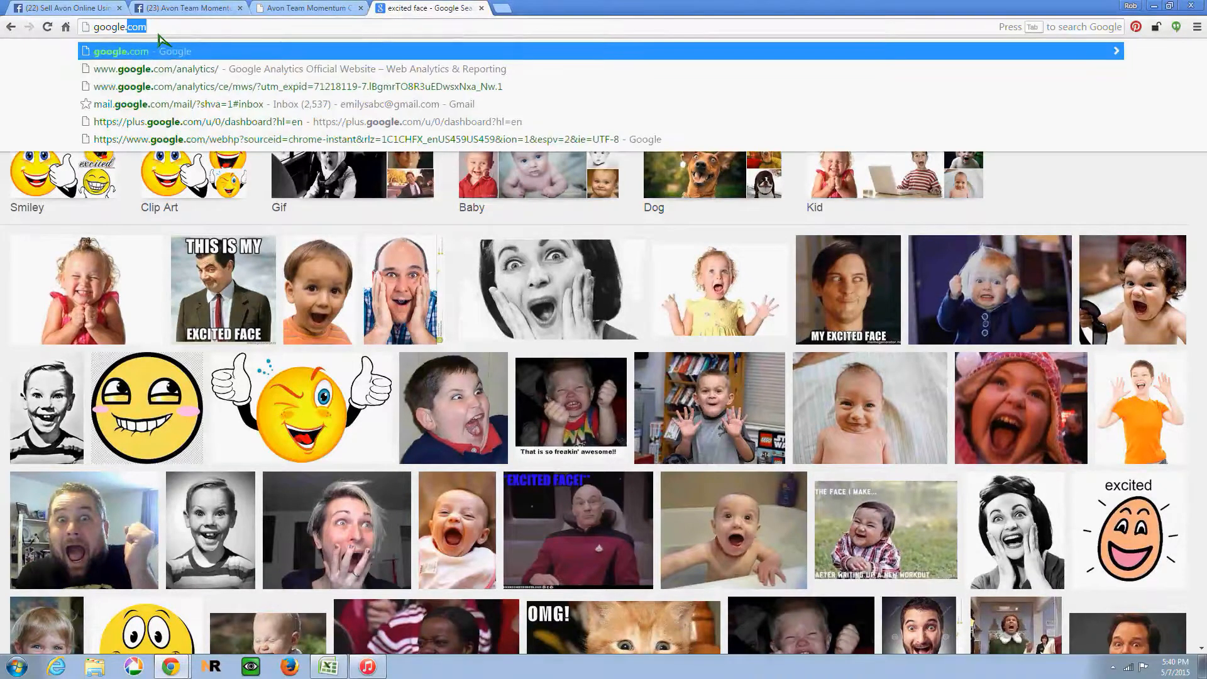
key(Return)
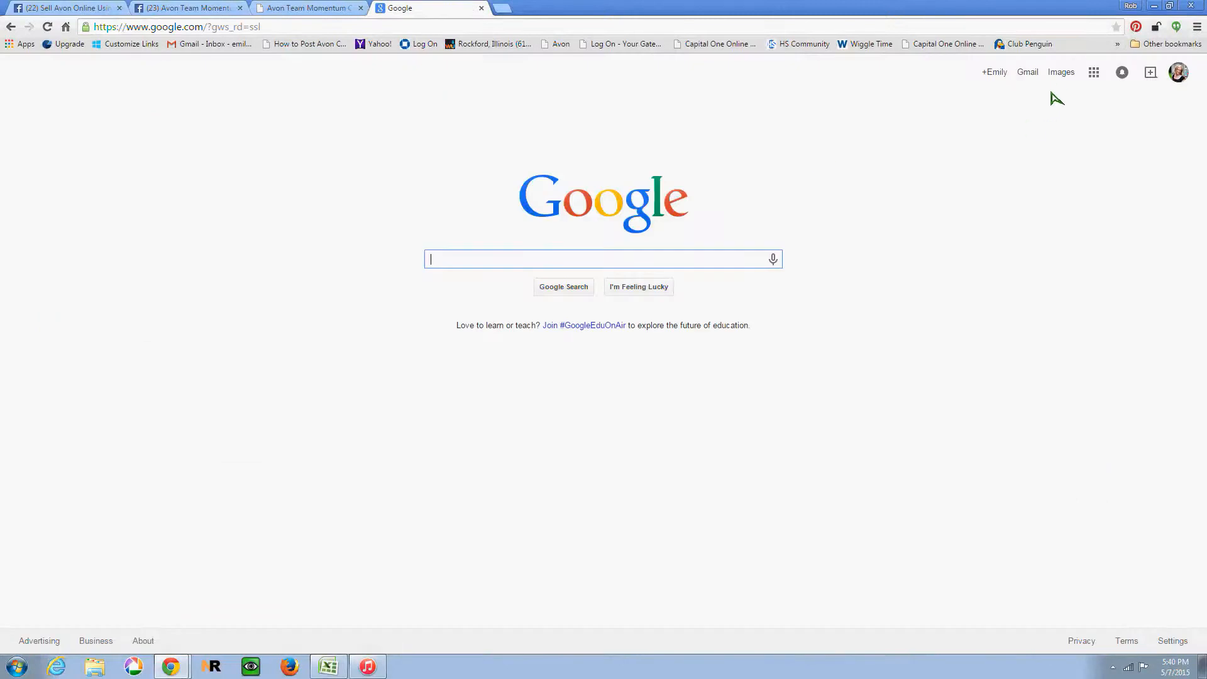
Search Google Images for "excited"
click(1060, 79)
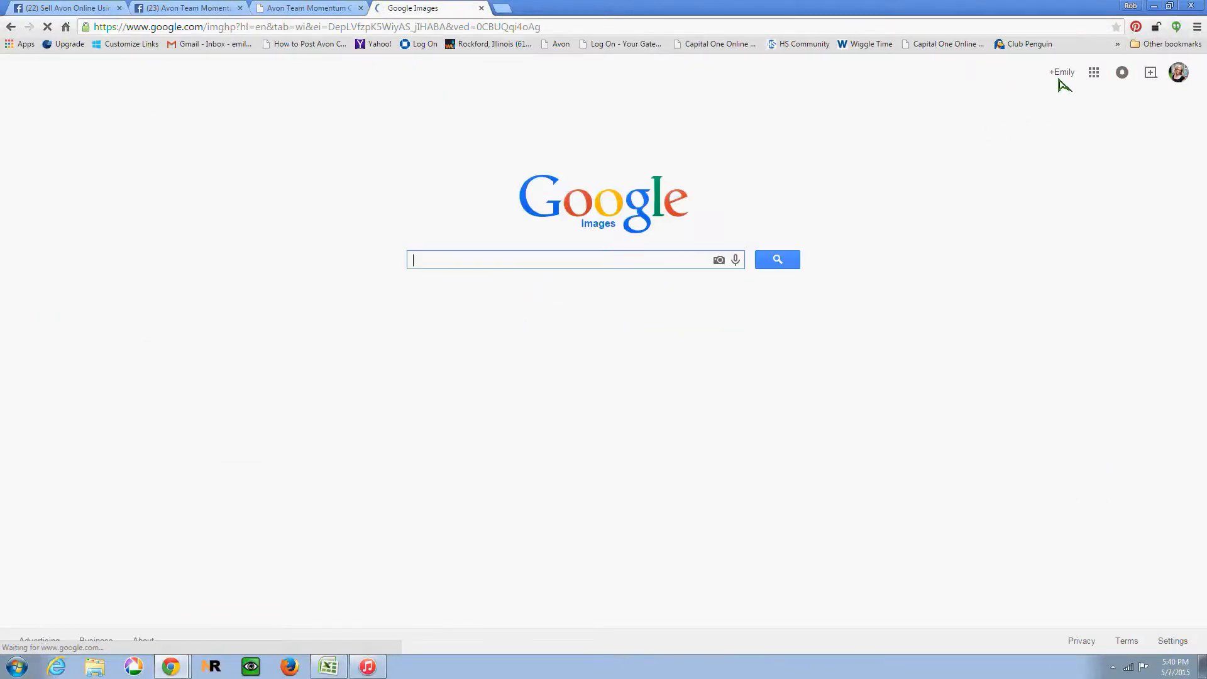
text(e)
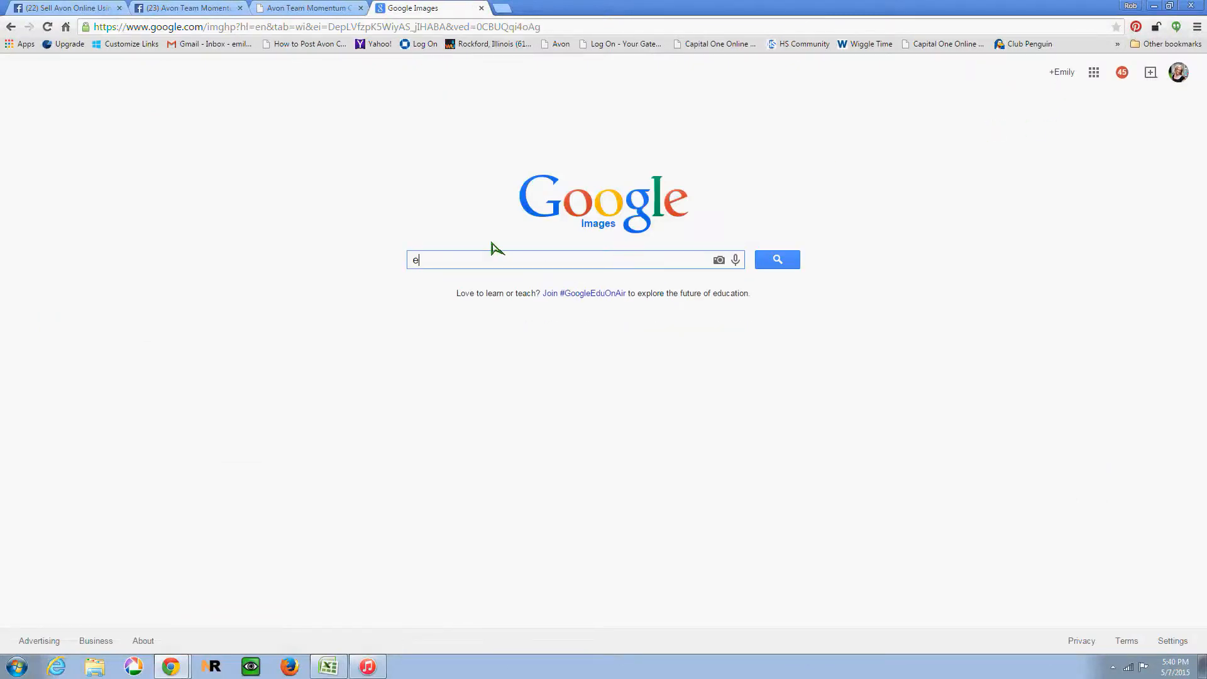
text(xcited)
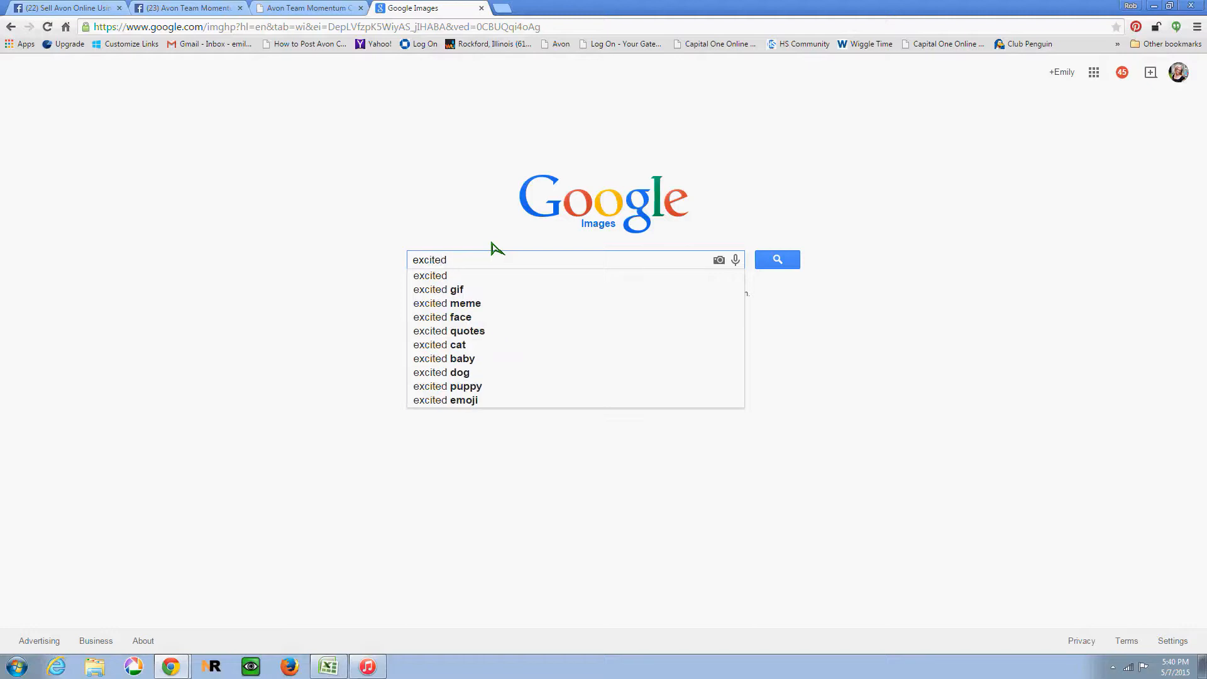
key(Return)
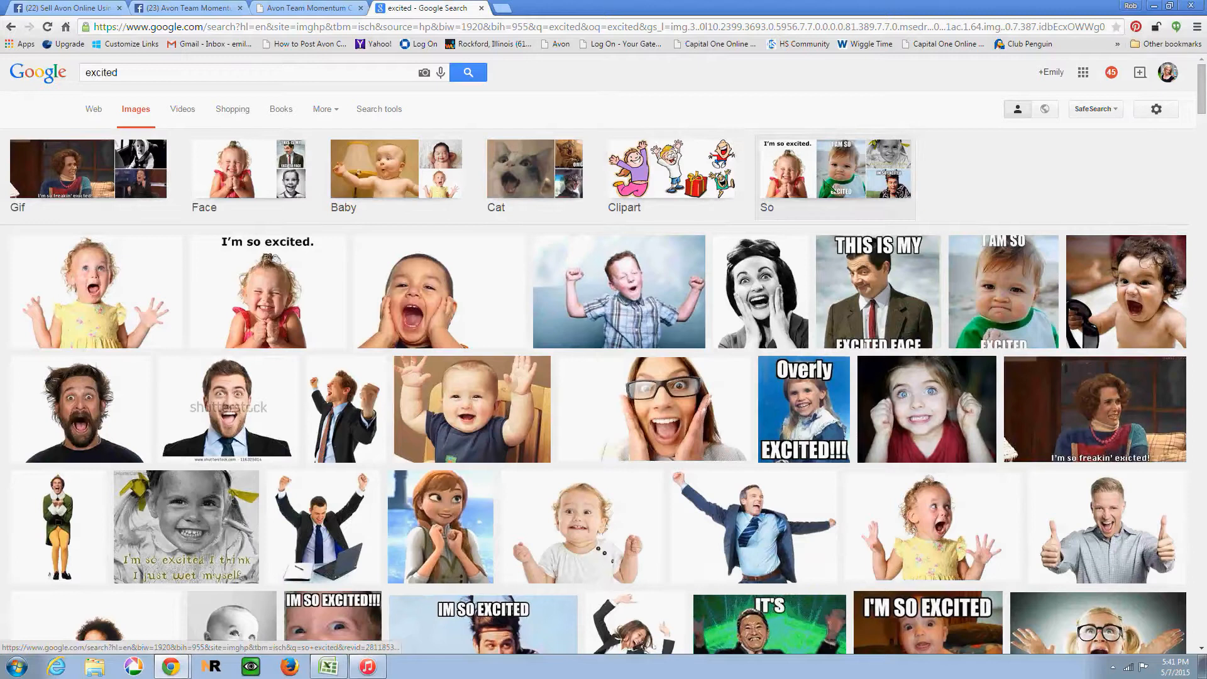
Narrow the image results to "excited face" and start saving the picture captioned "**EXCITED FACE!**" of the man in the red uniform
click(250, 170)
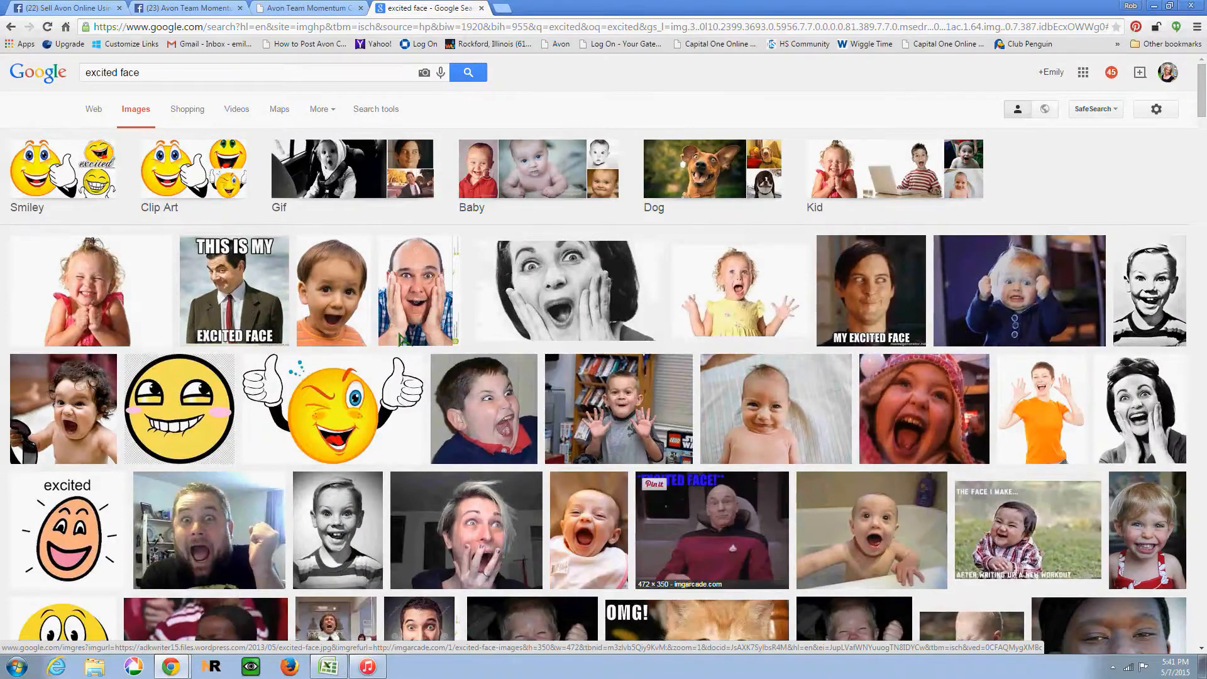
click(711, 531)
right_click(400, 331)
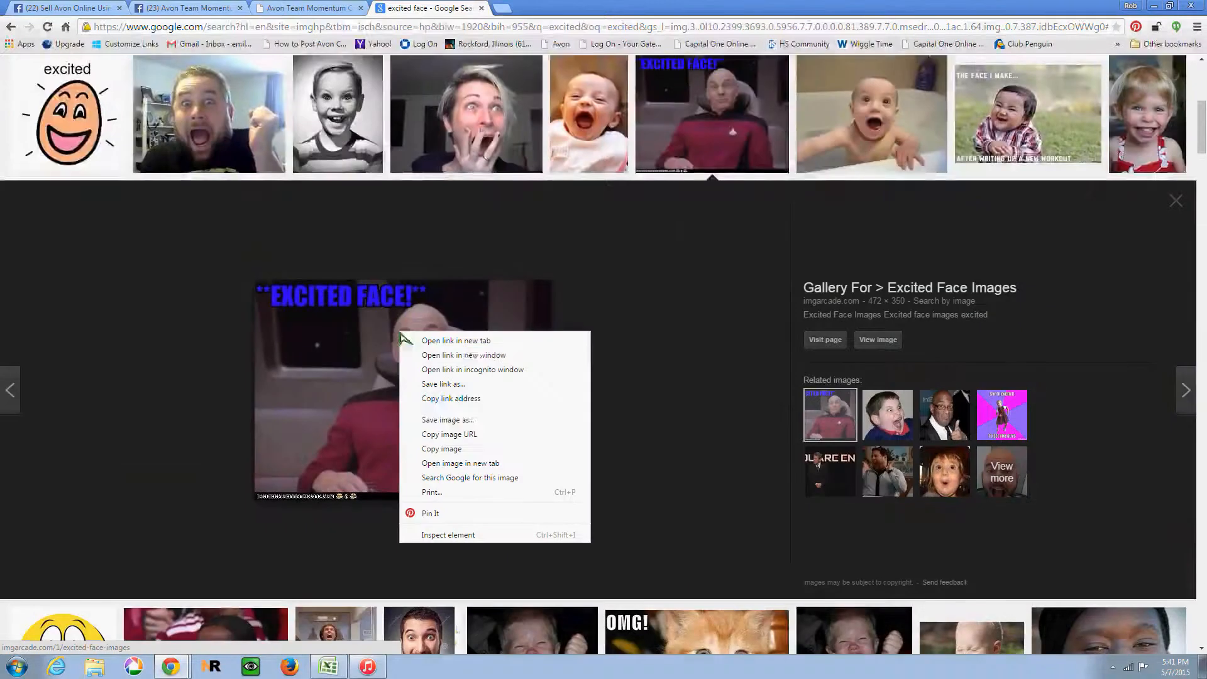
click(444, 419)
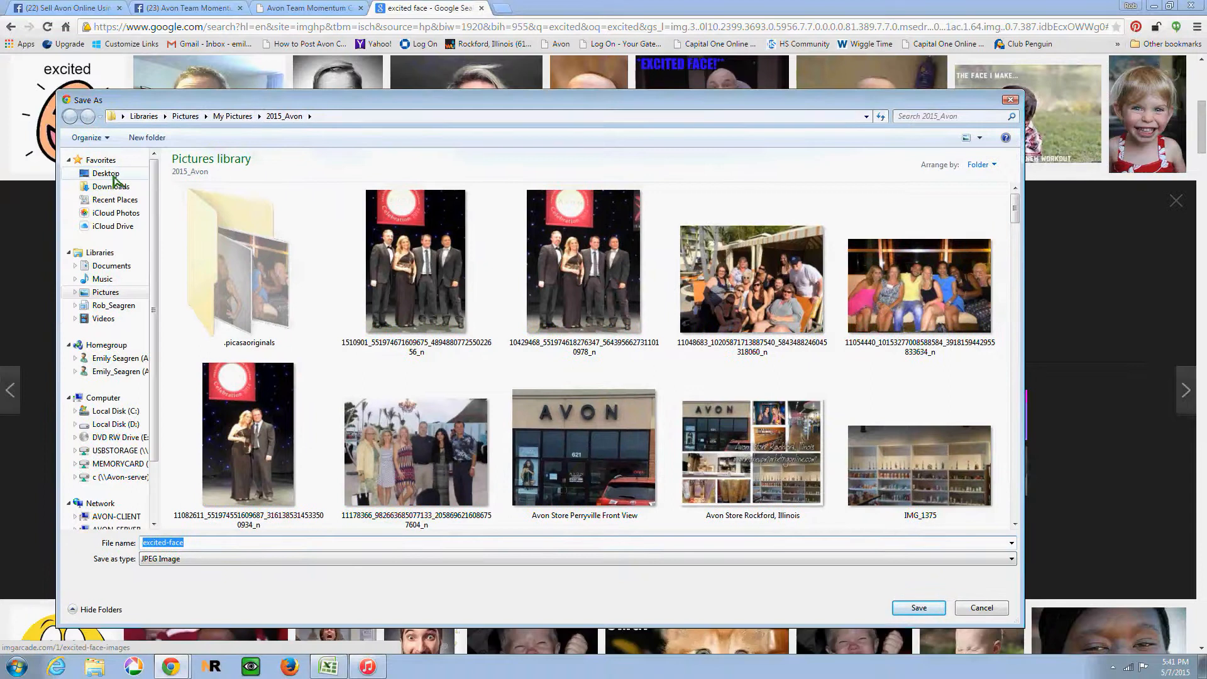
Save the picture as excited-face in JPEG format in the Avon > Art > Team Momentum > Excited folder and close the photo viewer
click(113, 176)
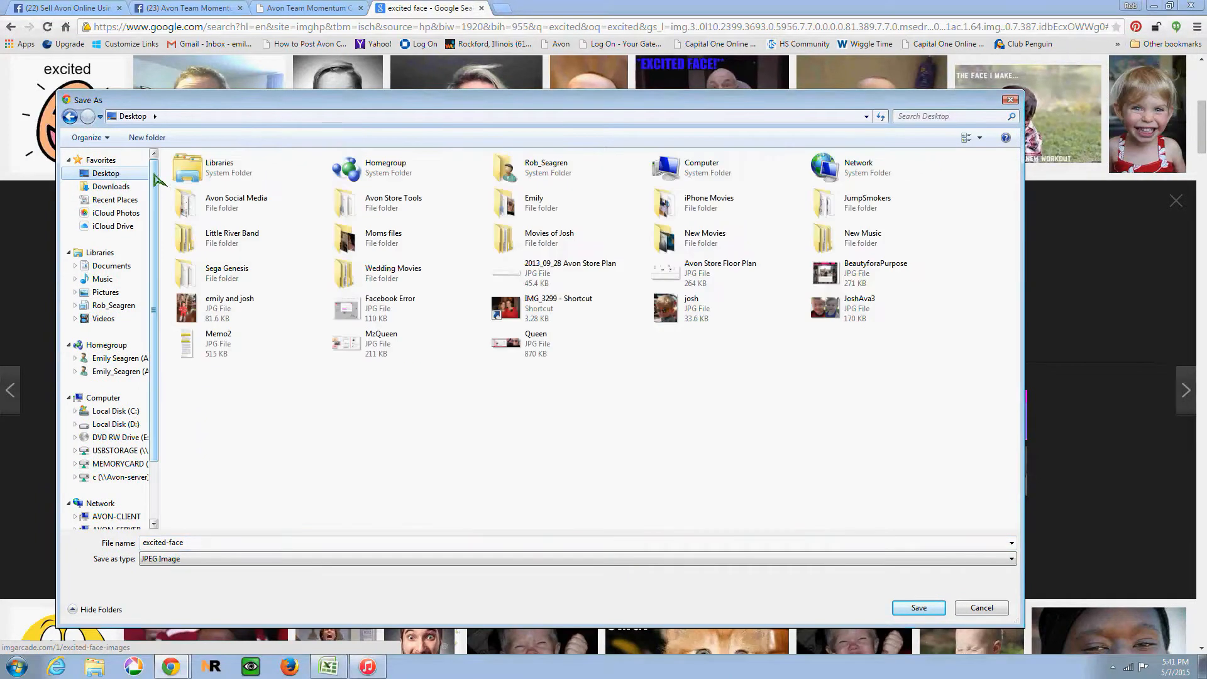
double_click(534, 202)
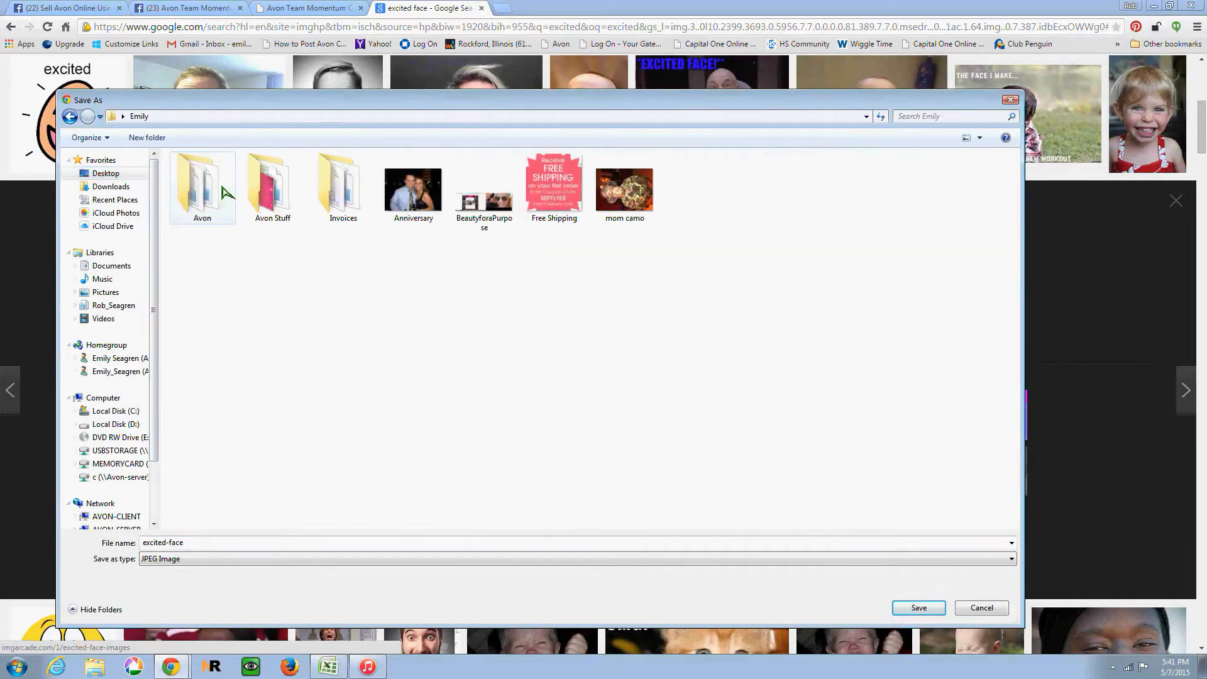
double_click(202, 187)
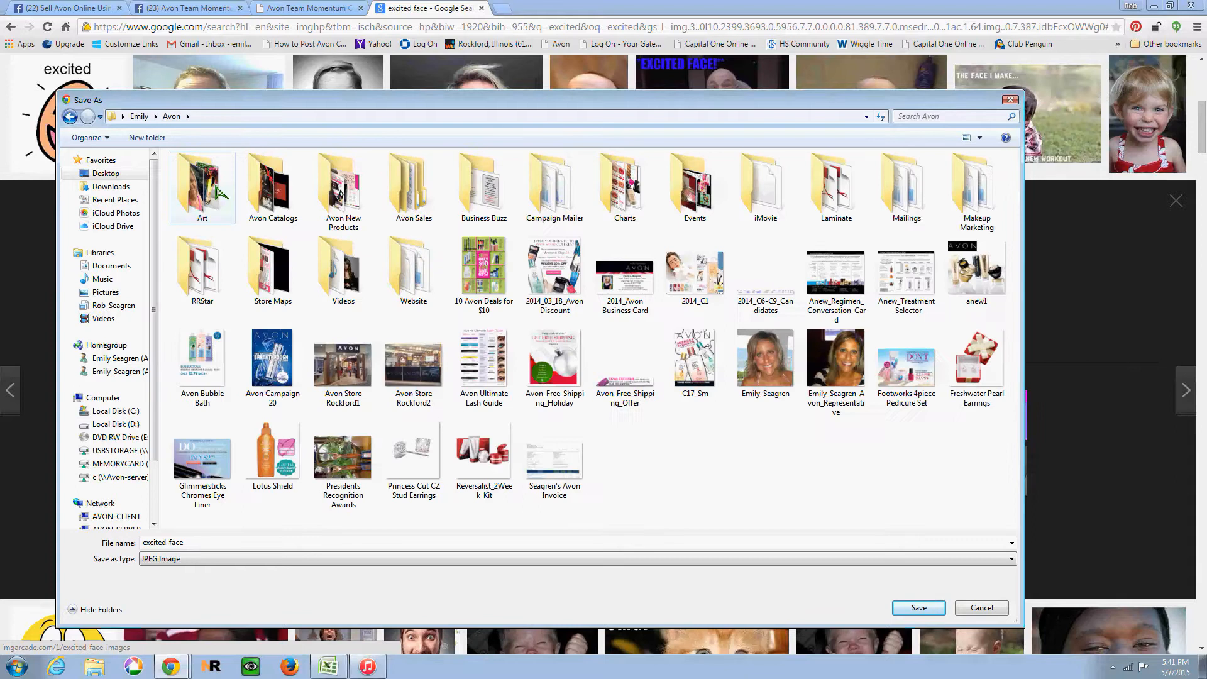
double_click(203, 187)
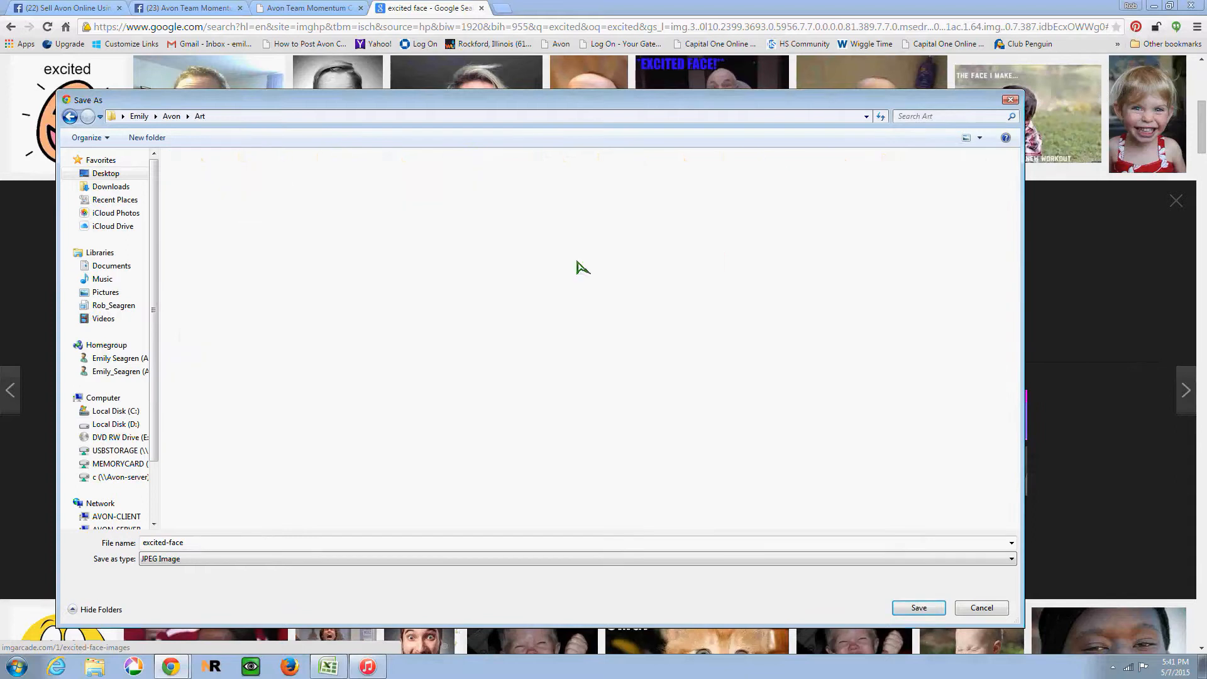
double_click(692, 276)
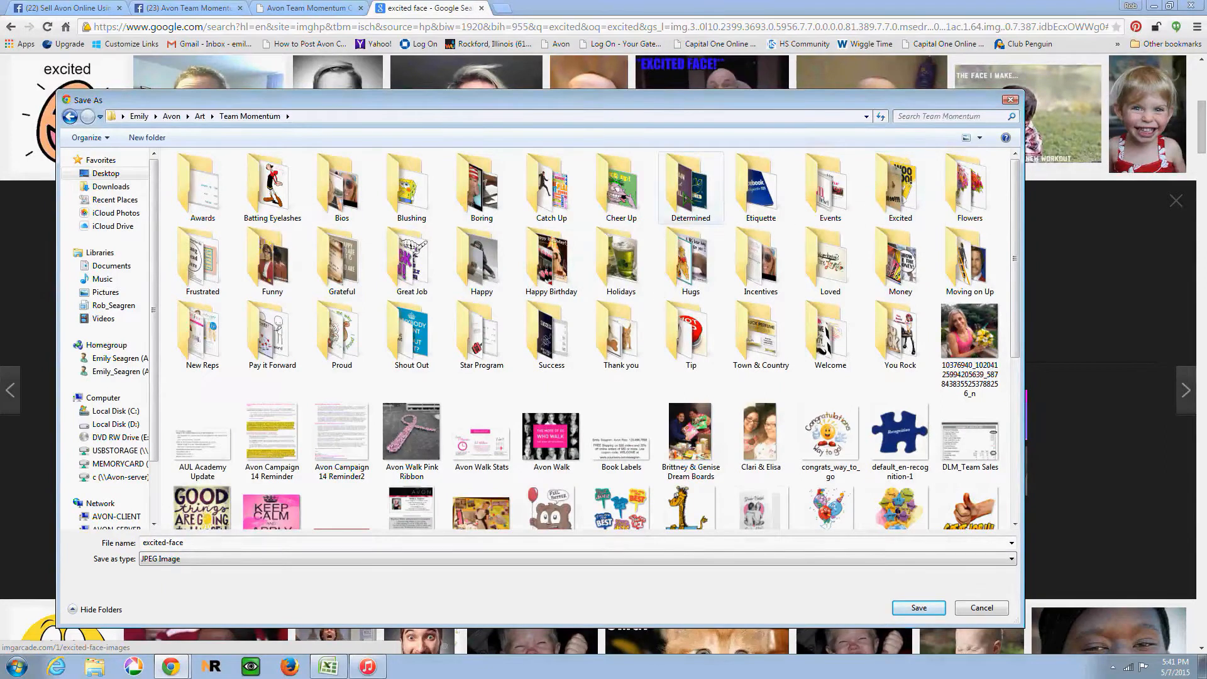
click(904, 171)
double_click(900, 194)
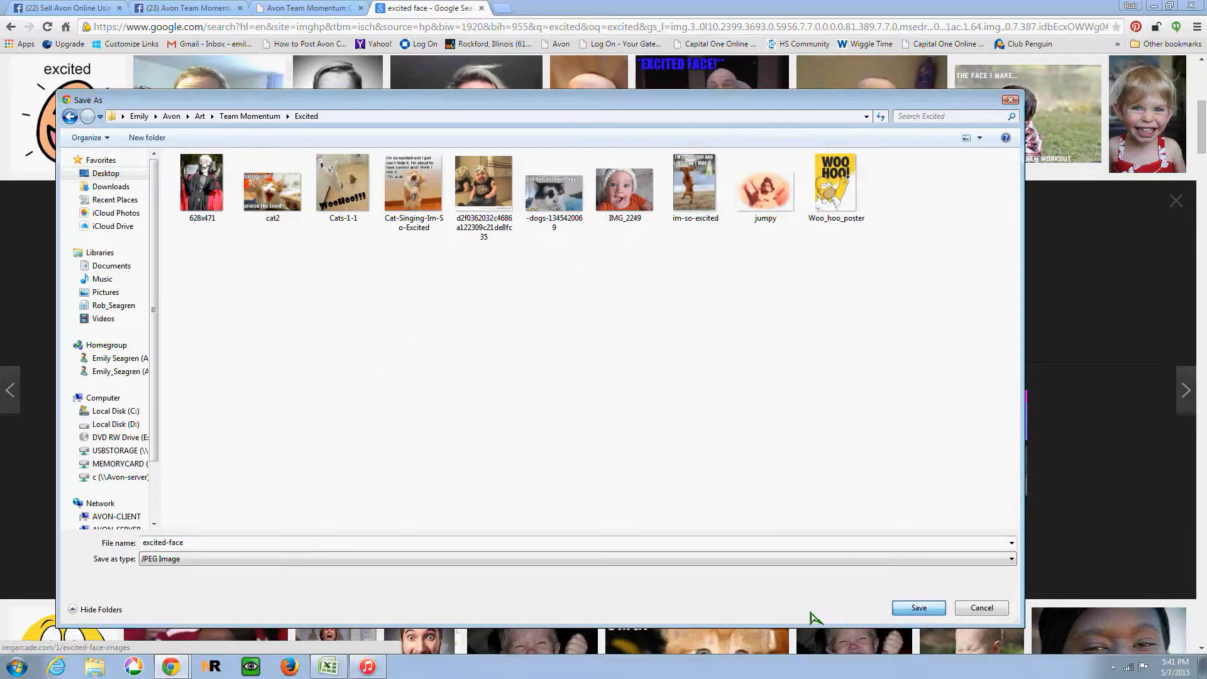
key(Return)
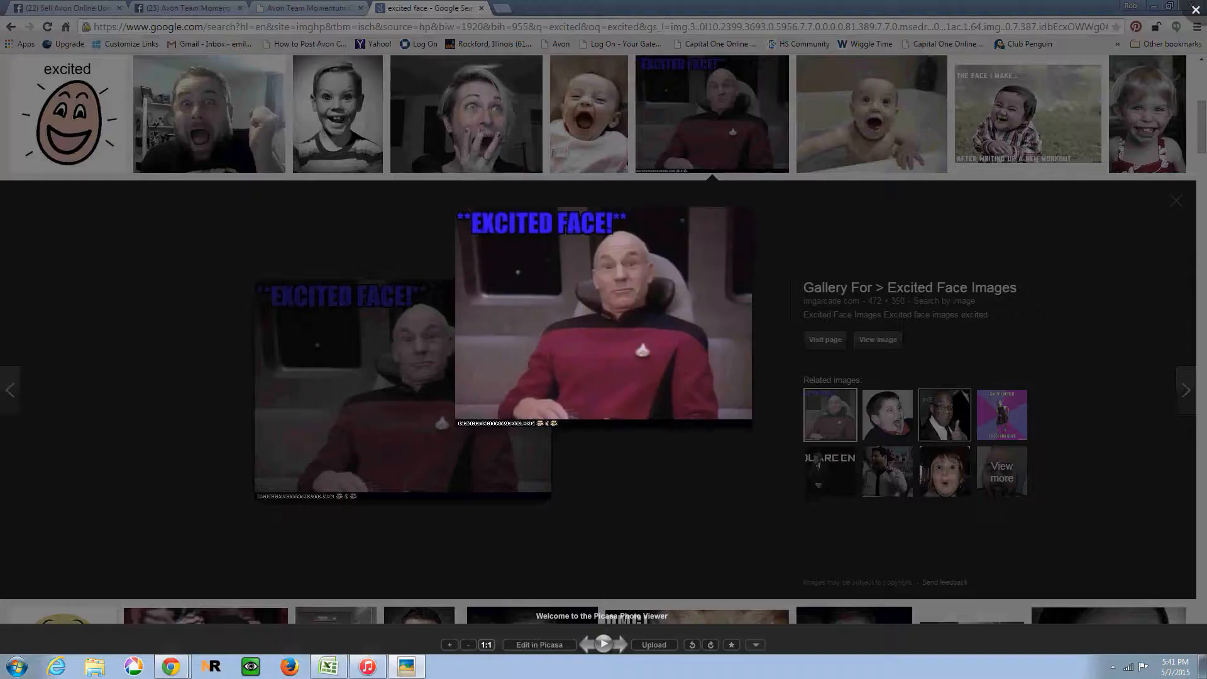
click(1194, 10)
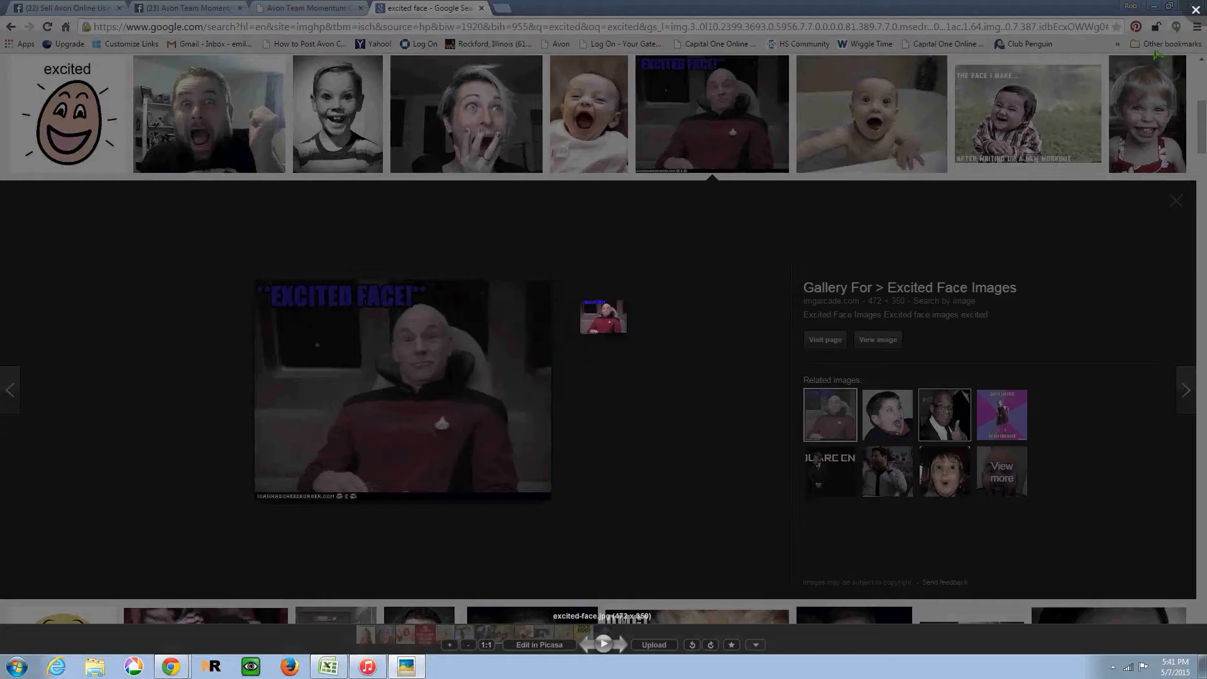
Return to the Avon Team Momentum Facebook group and attach the excited-face image to a new photo post
scroll(715, 263, up, 6)
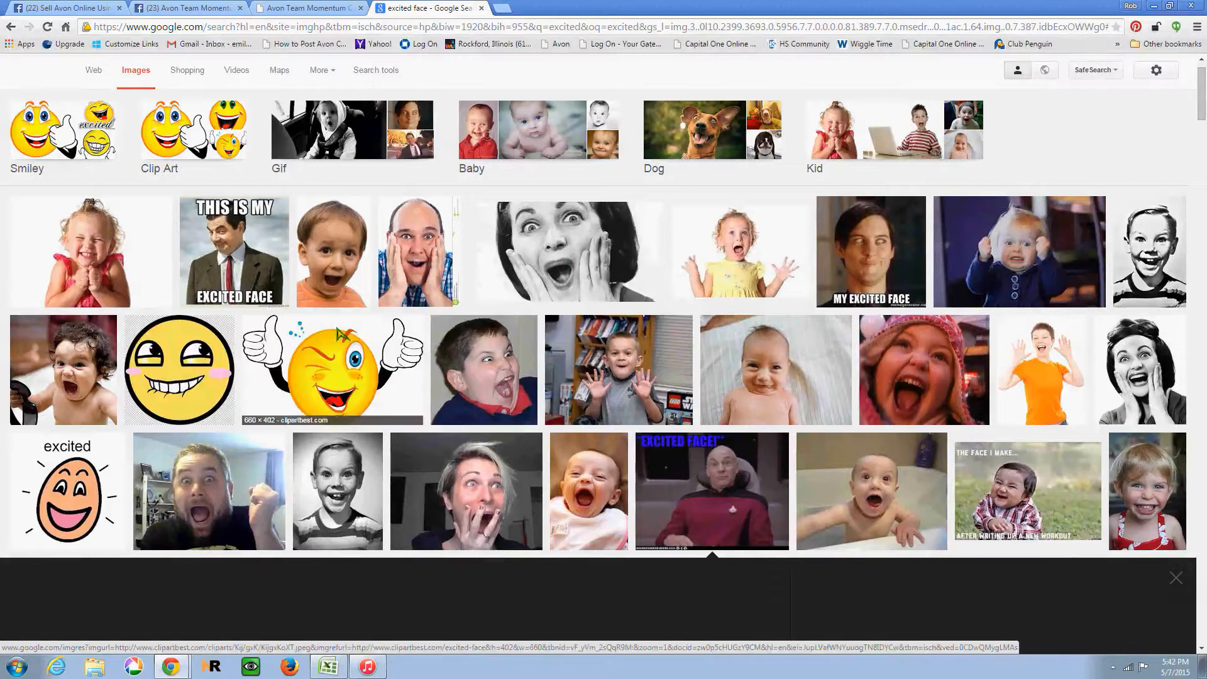
click(295, 8)
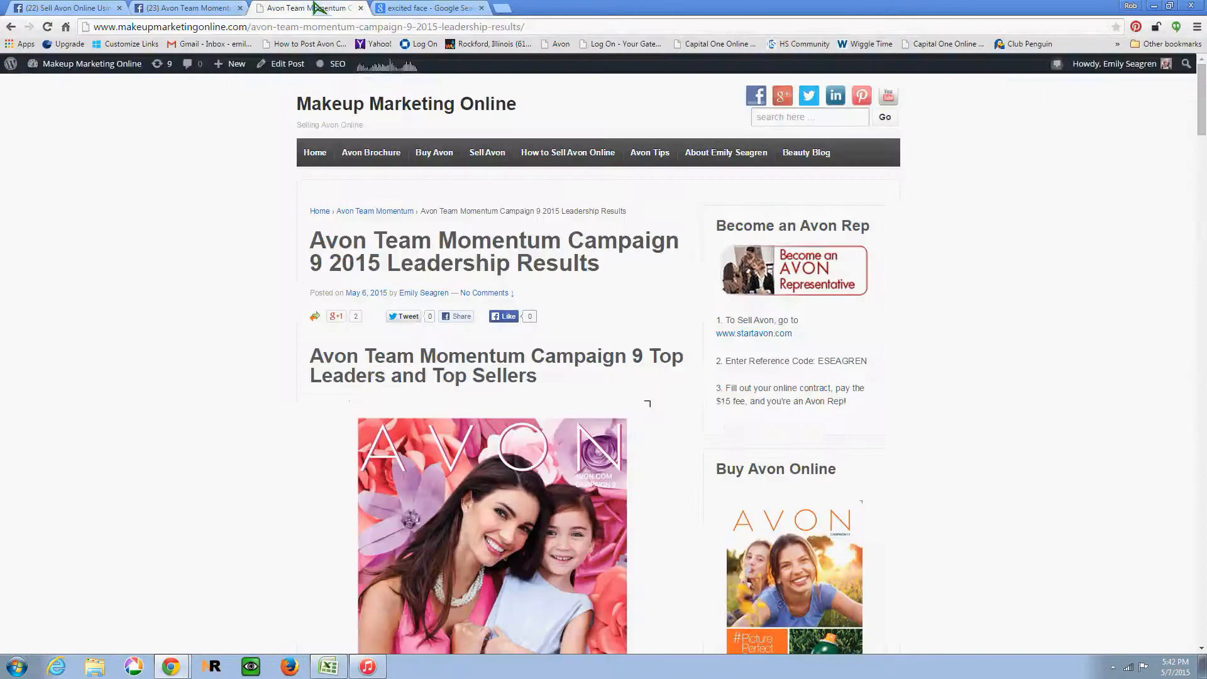
click(209, 7)
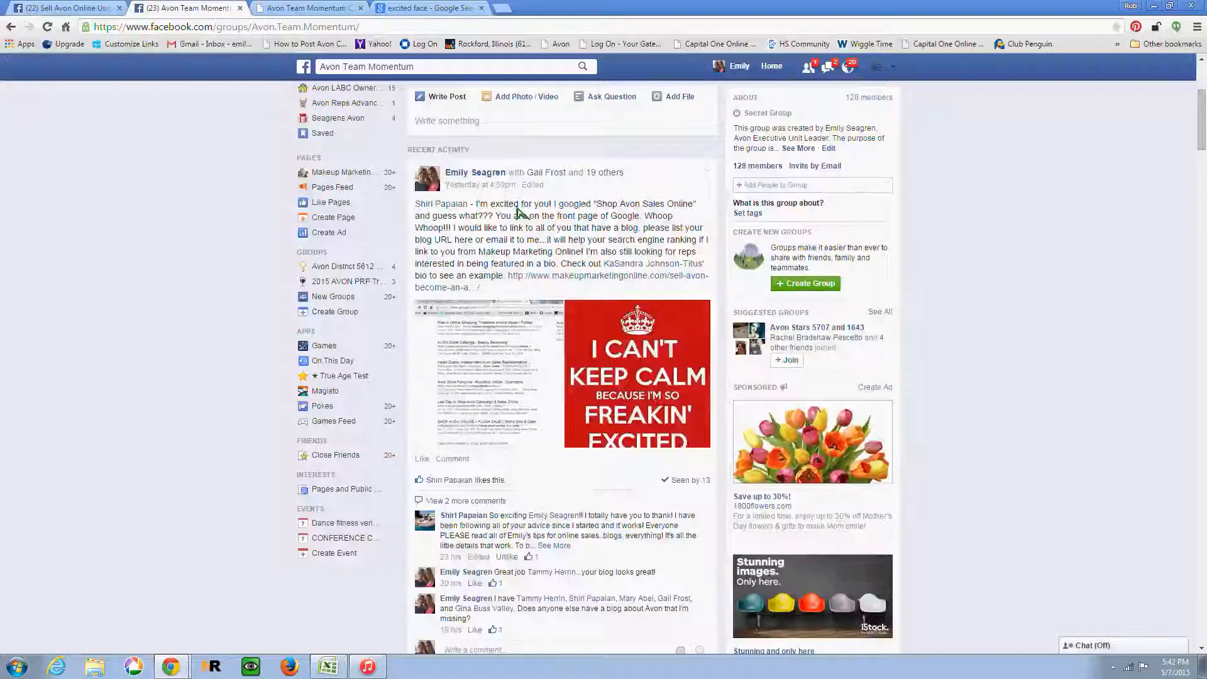
scroll(493, 261, up, 2)
click(493, 249)
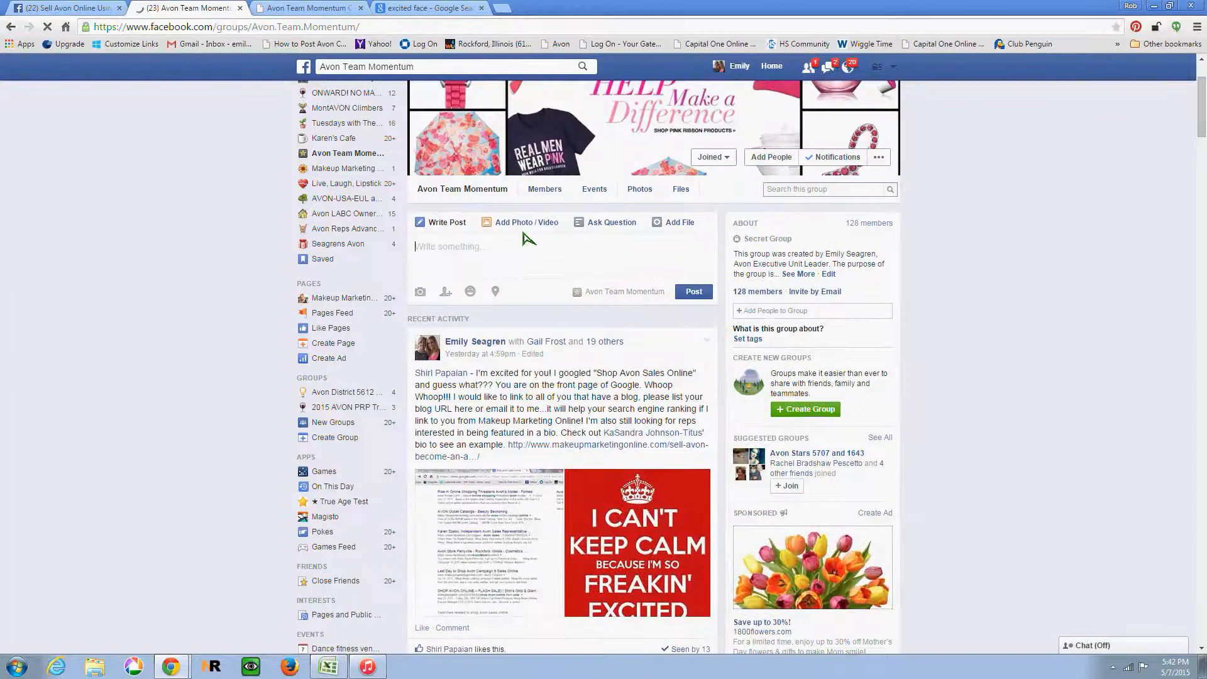
click(522, 225)
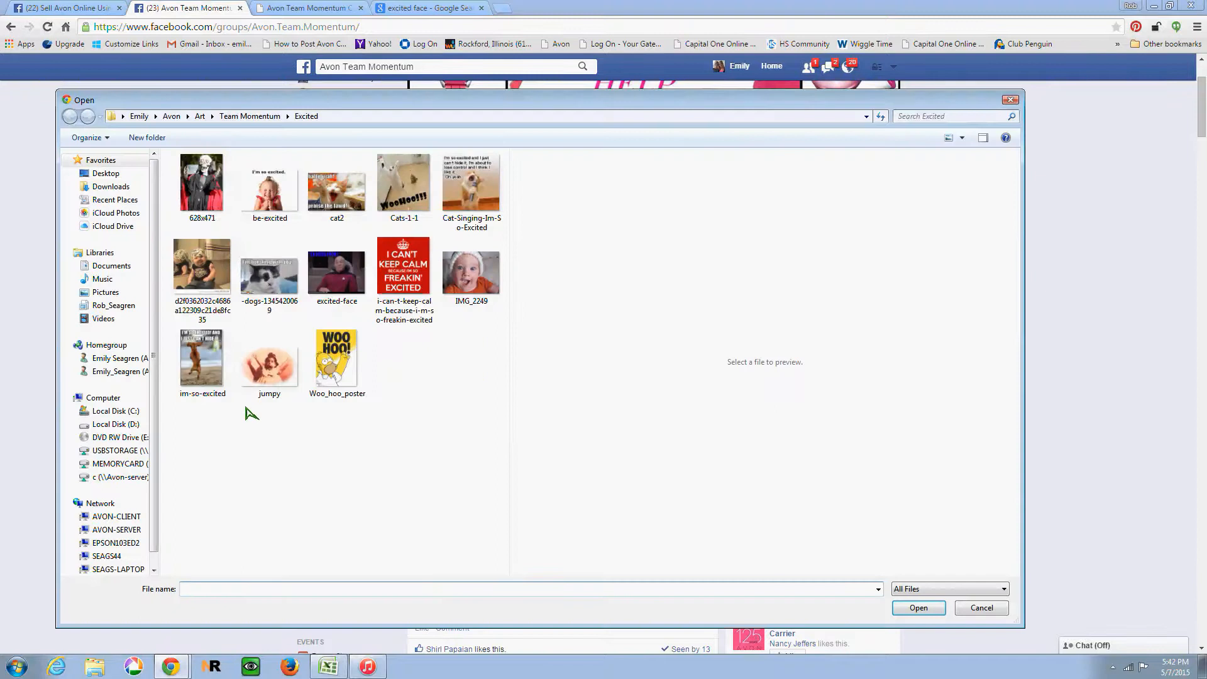
click(356, 268)
key(Return)
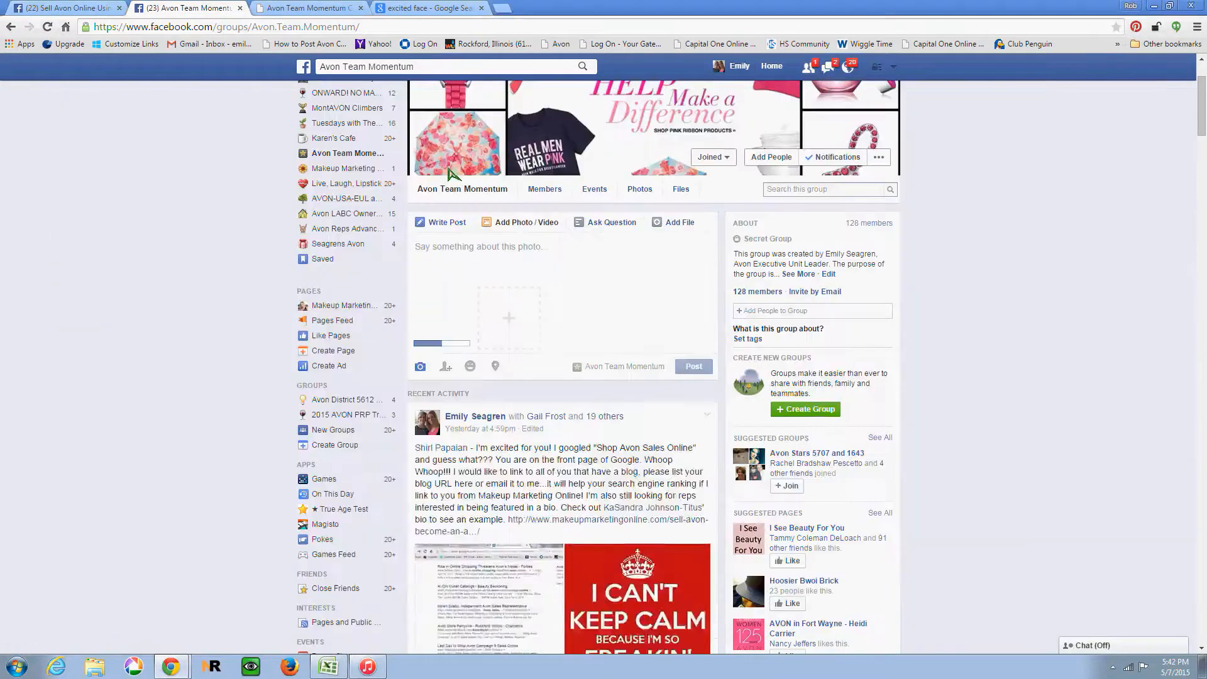
Move the Campaign 9 leadership results page into its own window and place the Facebook group window beside it
click(323, 8)
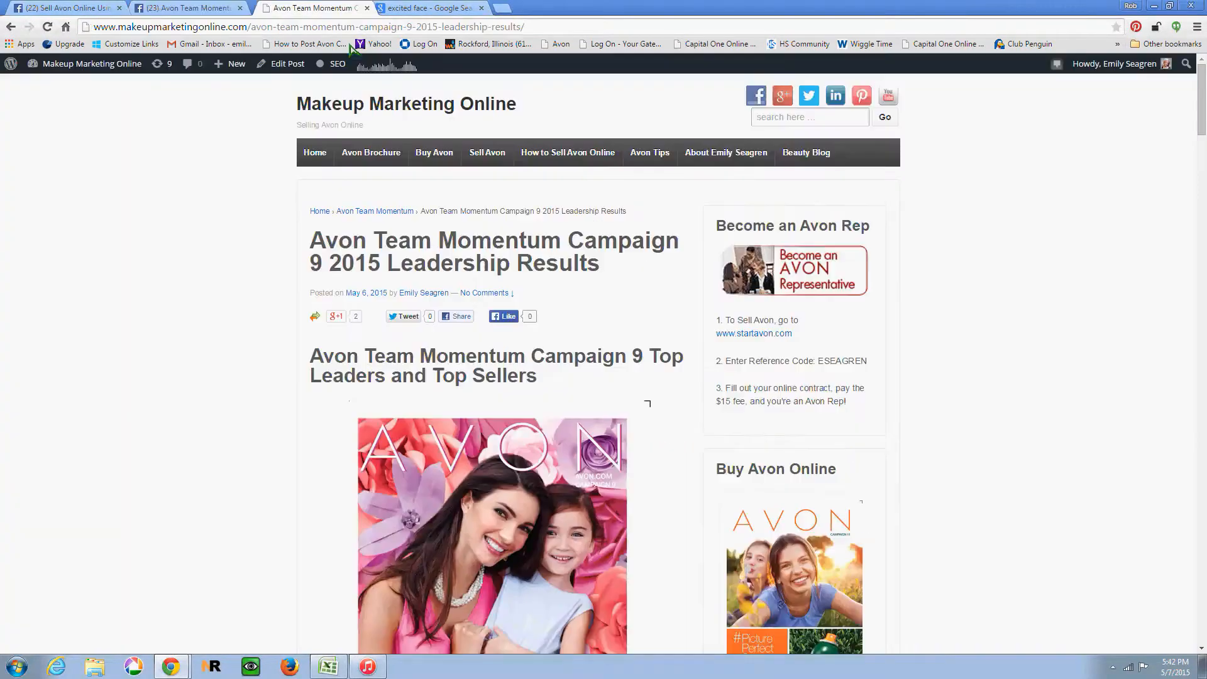
drag(323, 7, 788, 49)
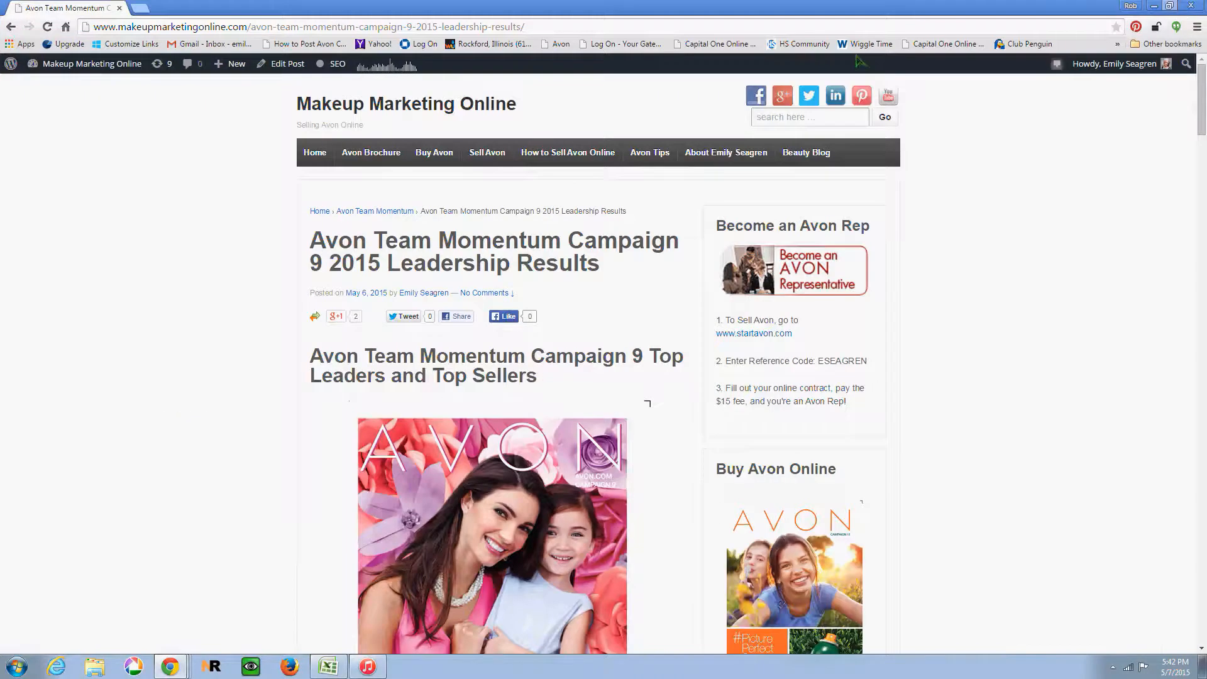
drag(888, 7, 893, 36)
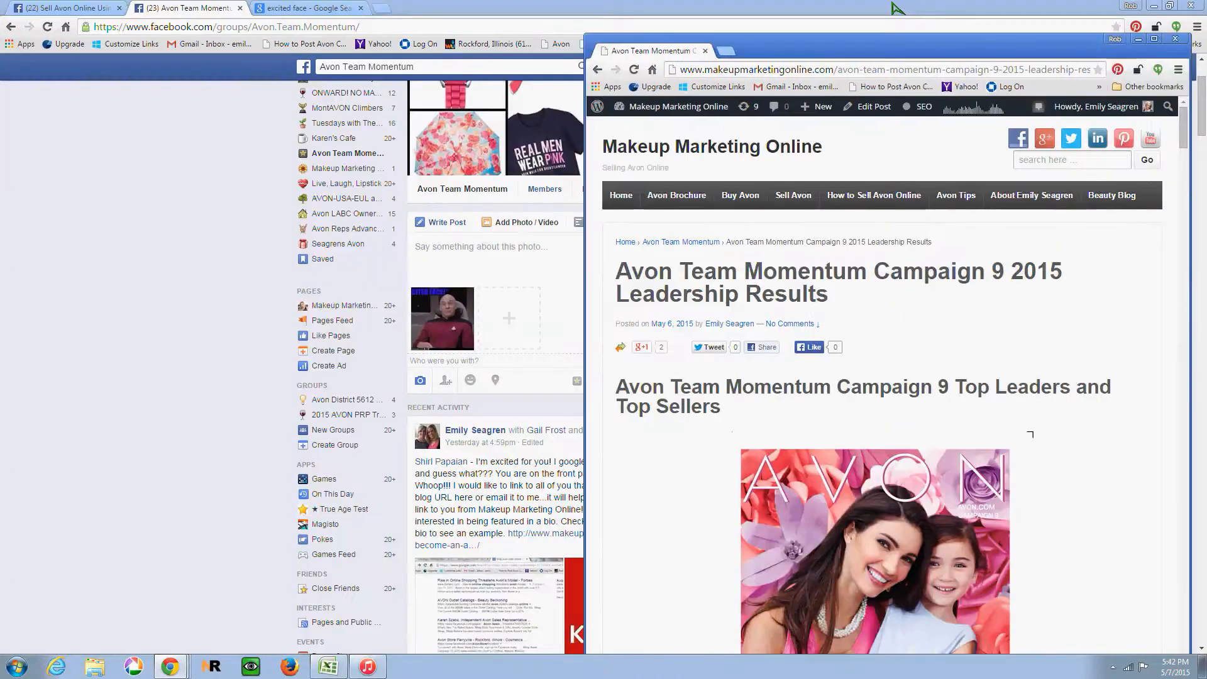
click(1049, 7)
click(1172, 6)
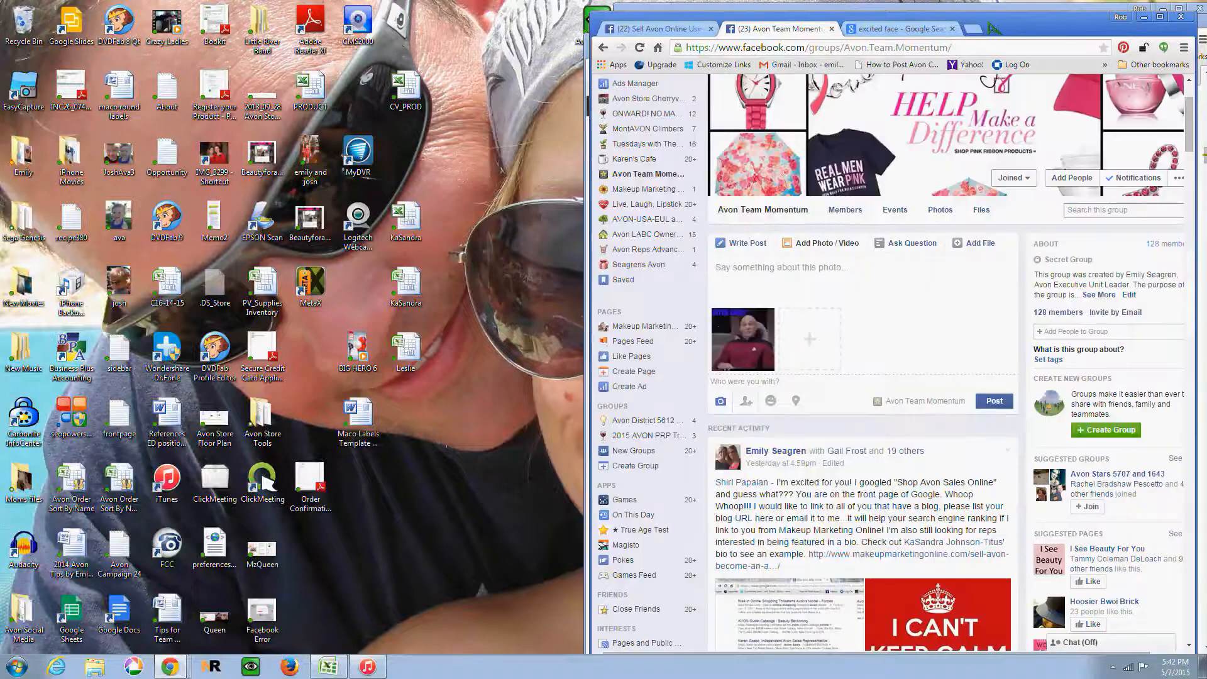
drag(989, 23, 377, 20)
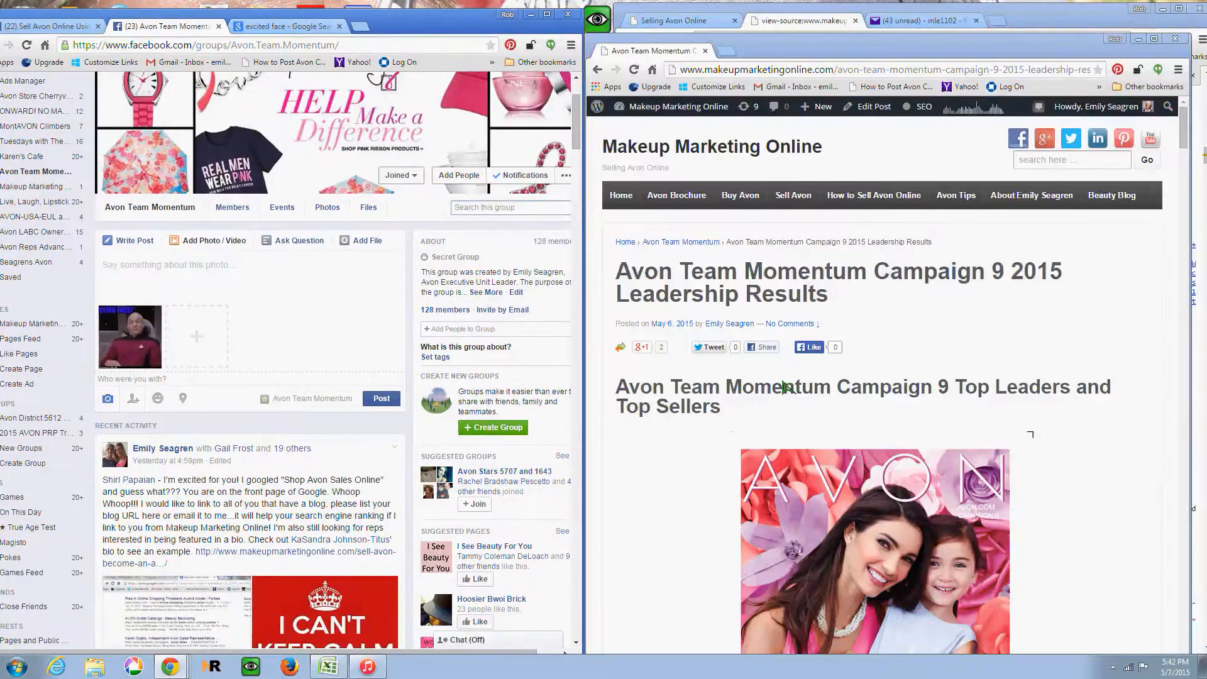
Examine the Campaign 9 results article's leadership incentives, training tips and top 5 representative lists
scroll(785, 386, down, 10)
scroll(785, 386, down, 14)
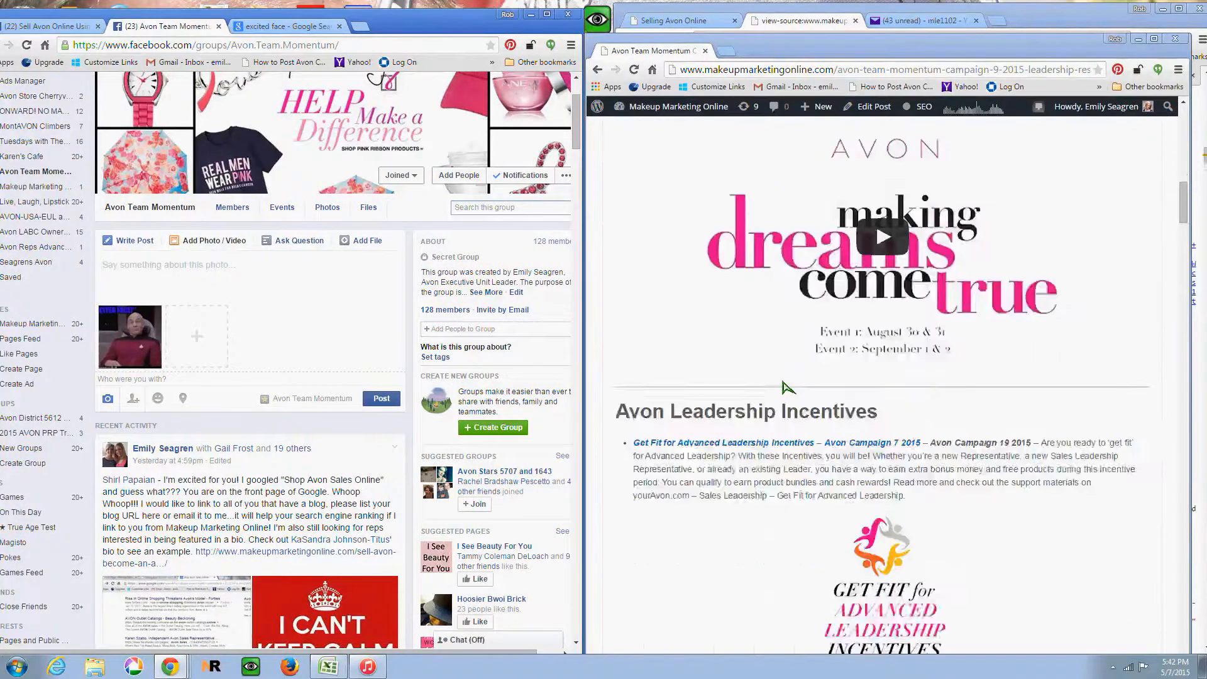
scroll(785, 386, down, 10)
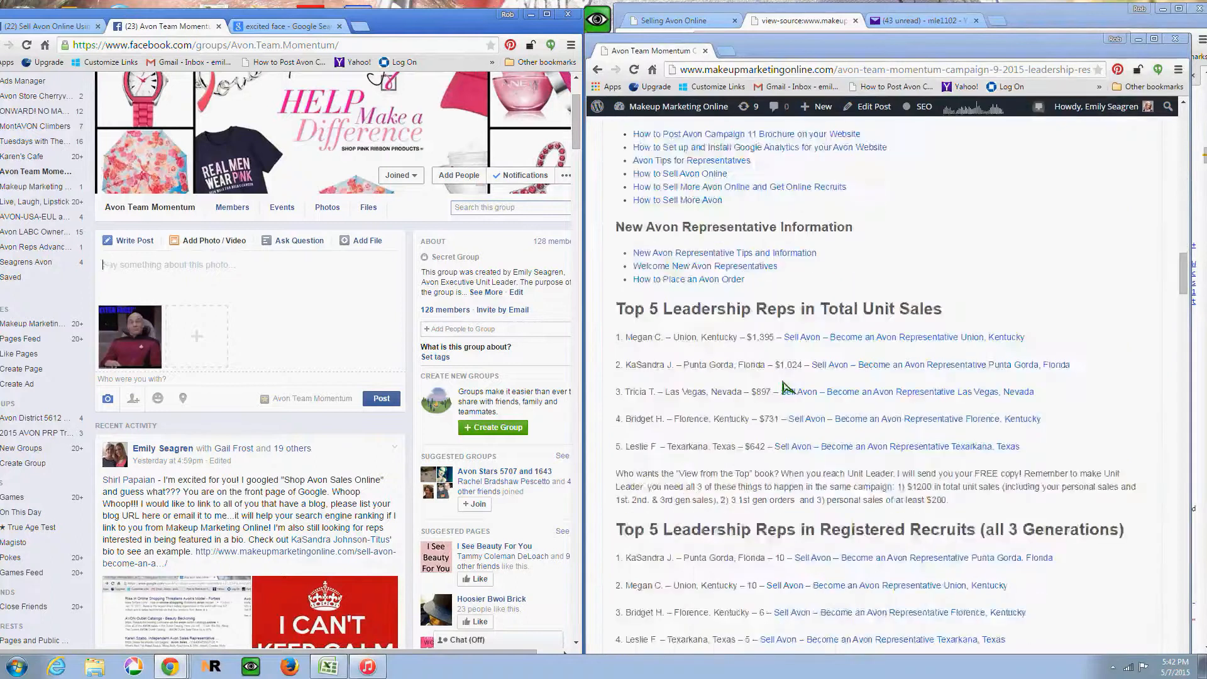
scroll(785, 387, up, 3)
scroll(909, 280, up, 1)
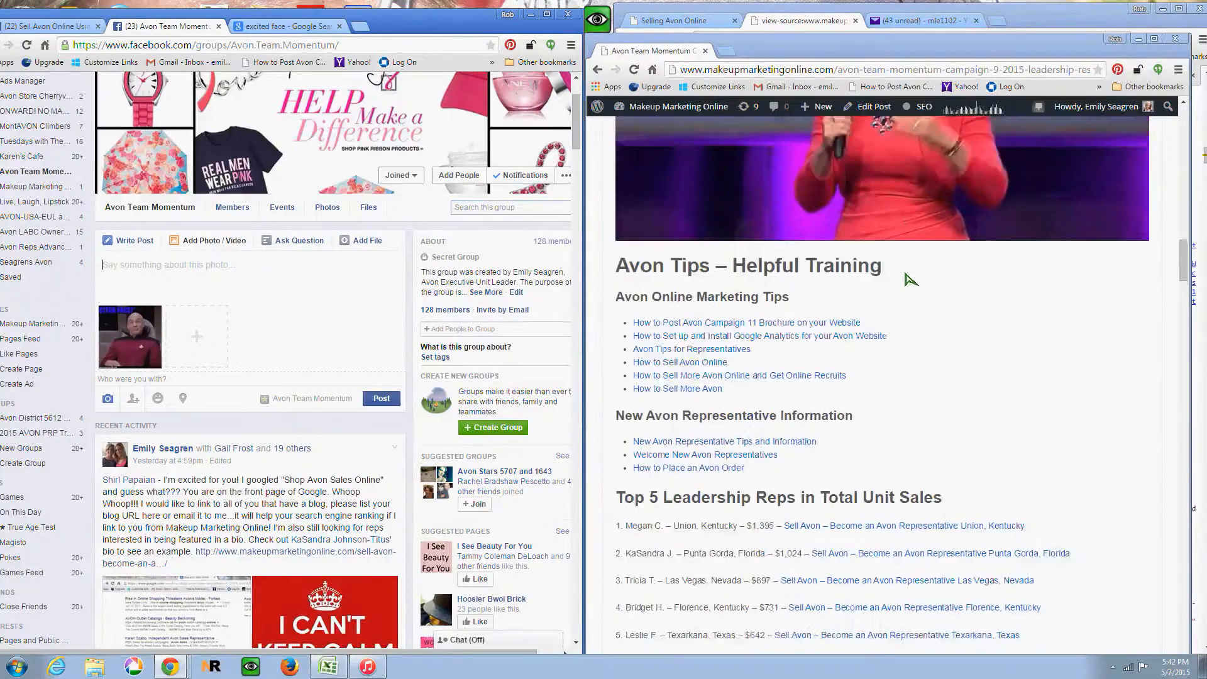
scroll(909, 280, up, 2)
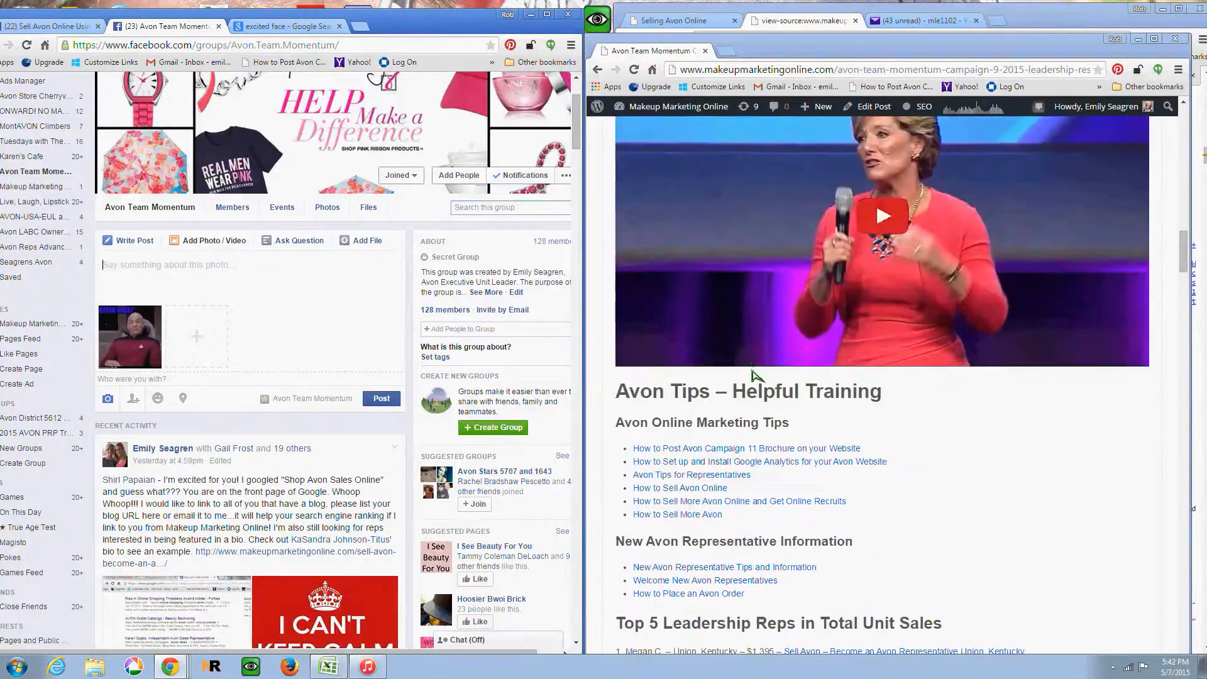
scroll(753, 454, up, 12)
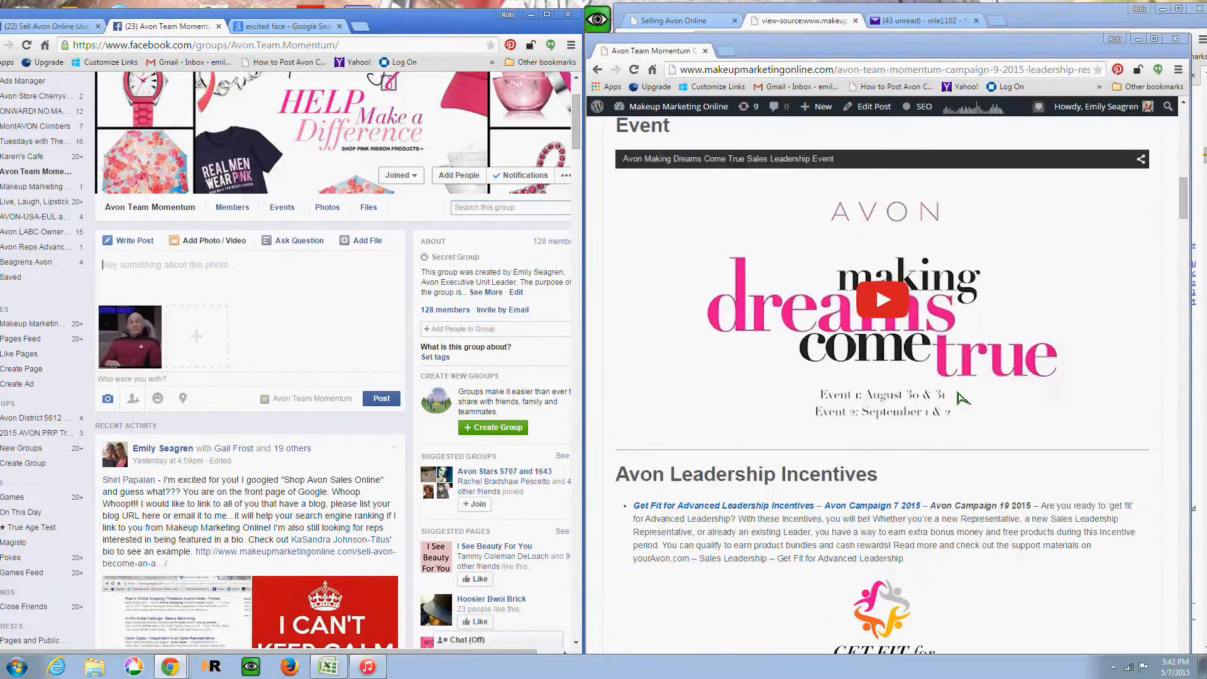
scroll(967, 377, down, 2)
scroll(956, 394, down, 9)
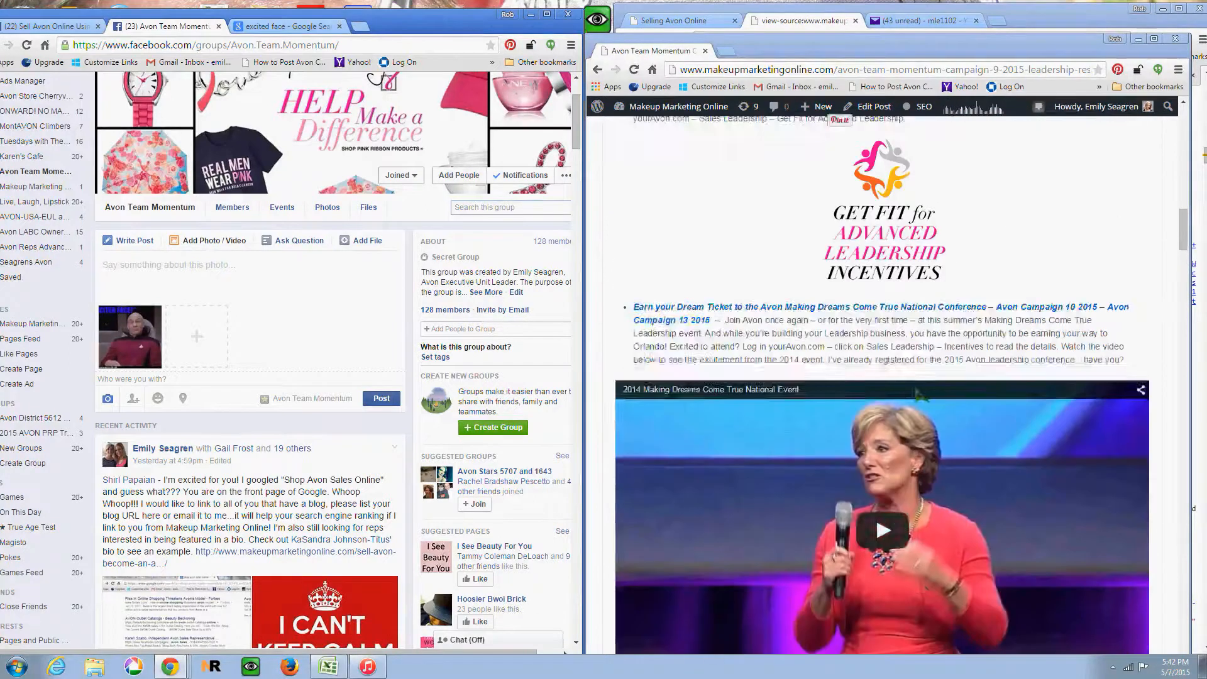
scroll(920, 394, down, 5)
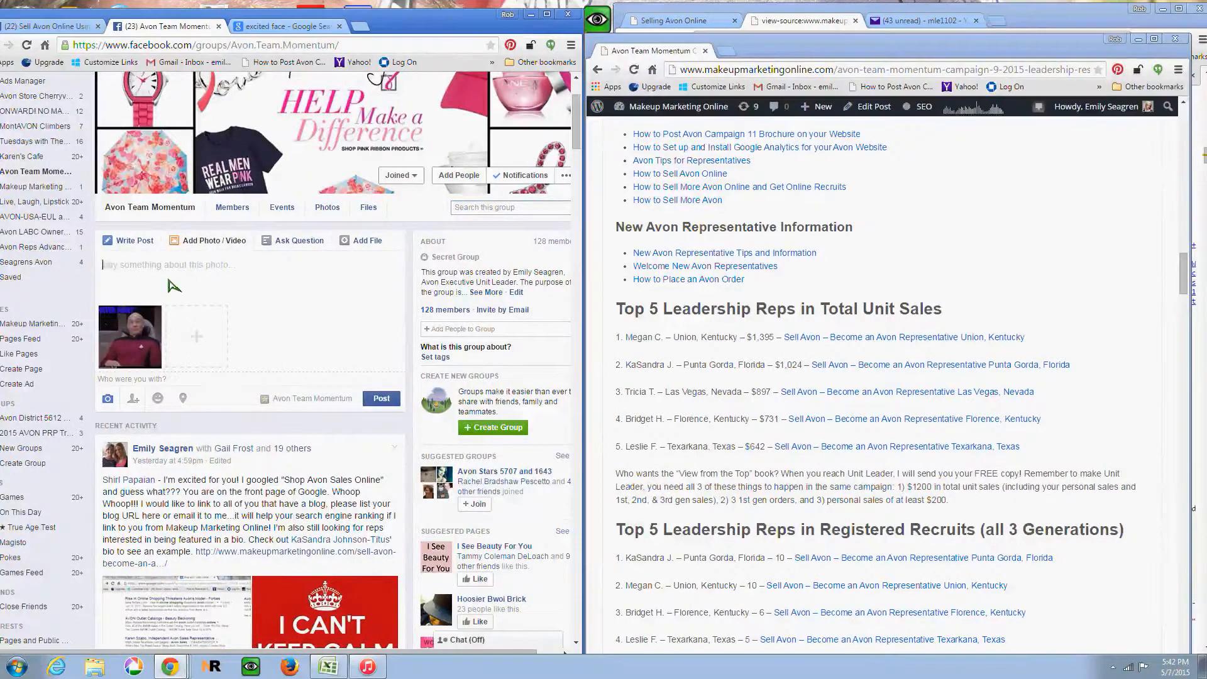
Write "Great job to our leaders in campaign 9!" as the text of the group photo post
text(Great job to our le)
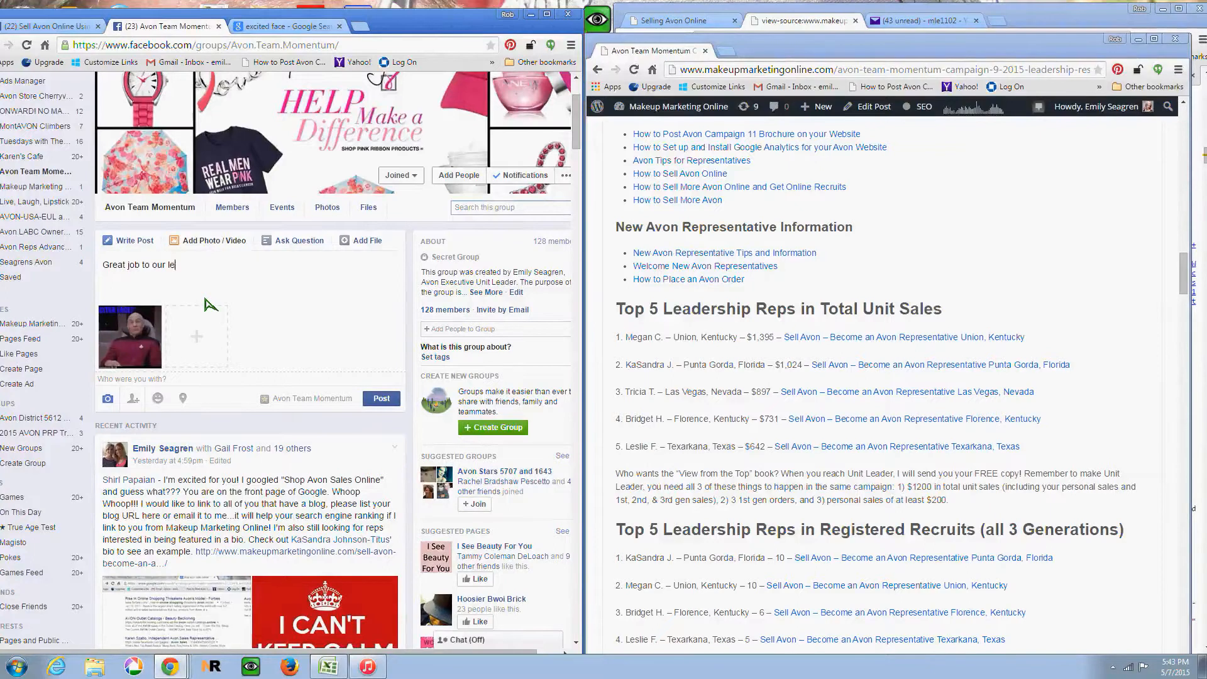
text(aders in campaign)
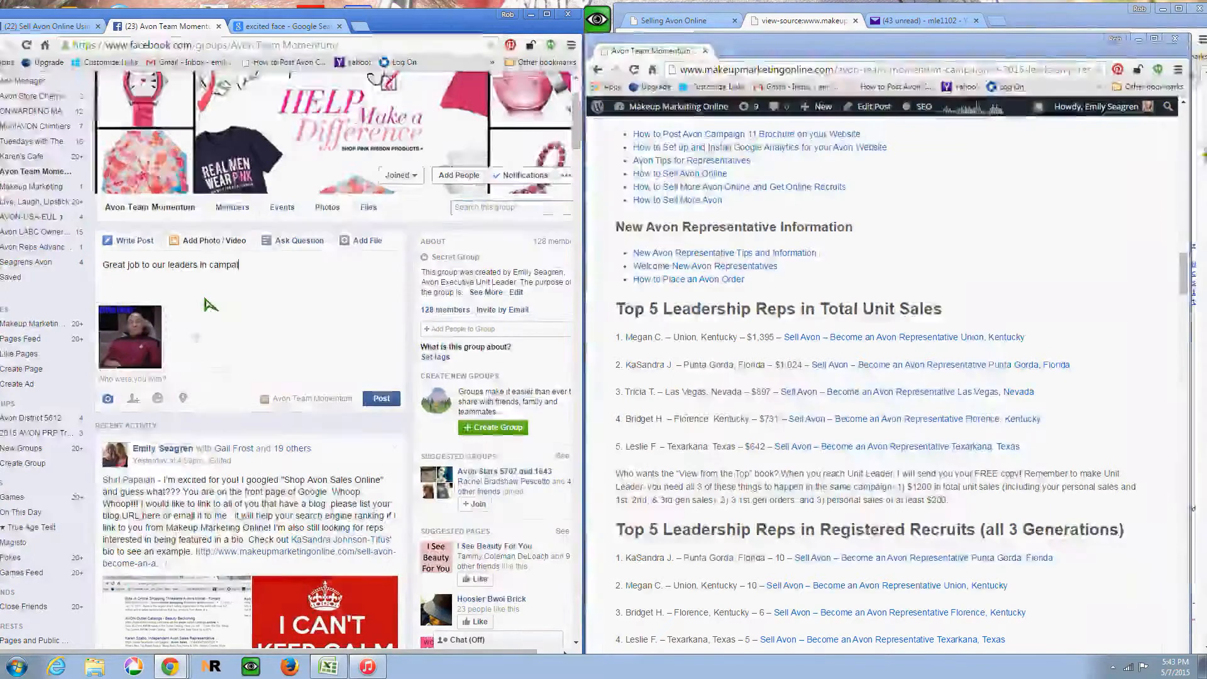
text(!)
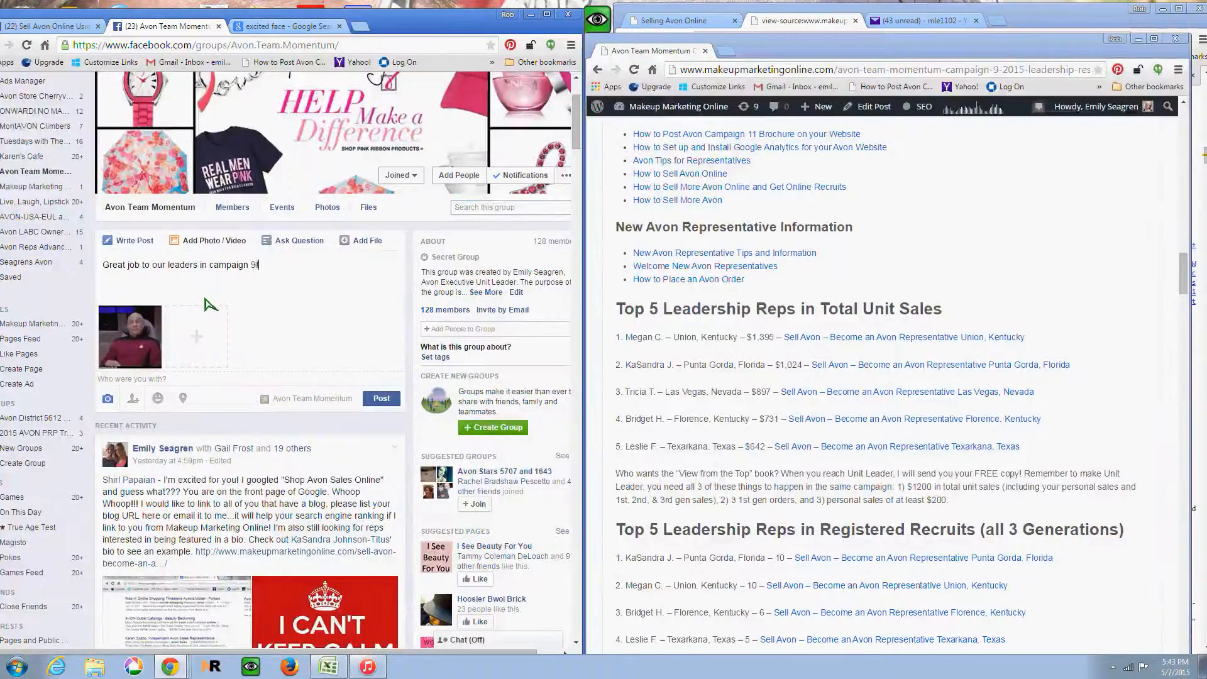
Copy the Campaign 9 leadership results page's web address and paste it on a new line in the group post
click(735, 70)
key(ctrl+c)
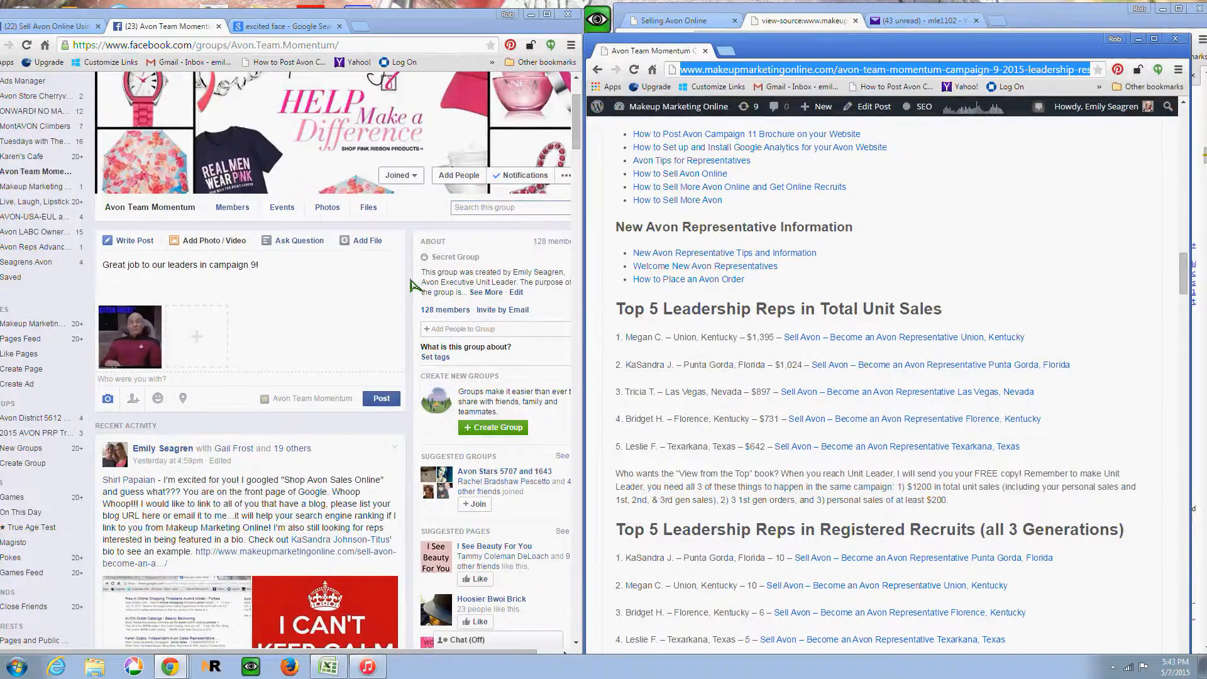
click(279, 274)
key(Return)
key(ctrl+v)
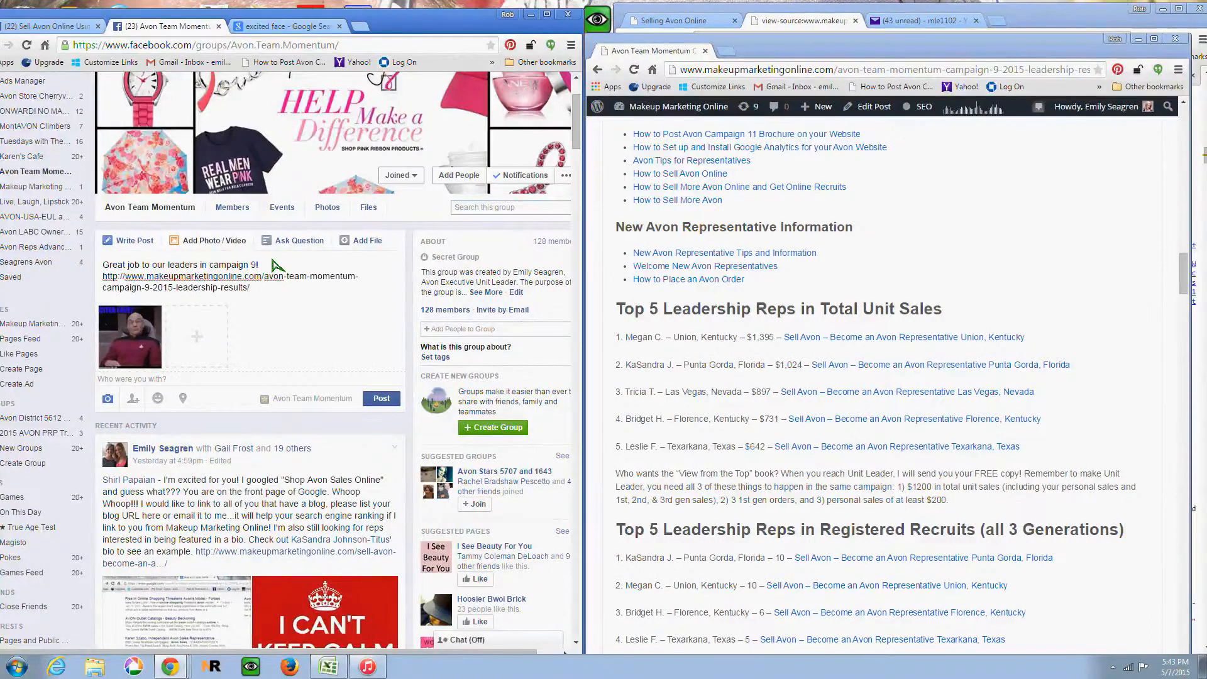
Add "Find tips for success and information about our upcoming National Conference!" after the post's opening sentence, keeping the link on its own line
text(Find tips)
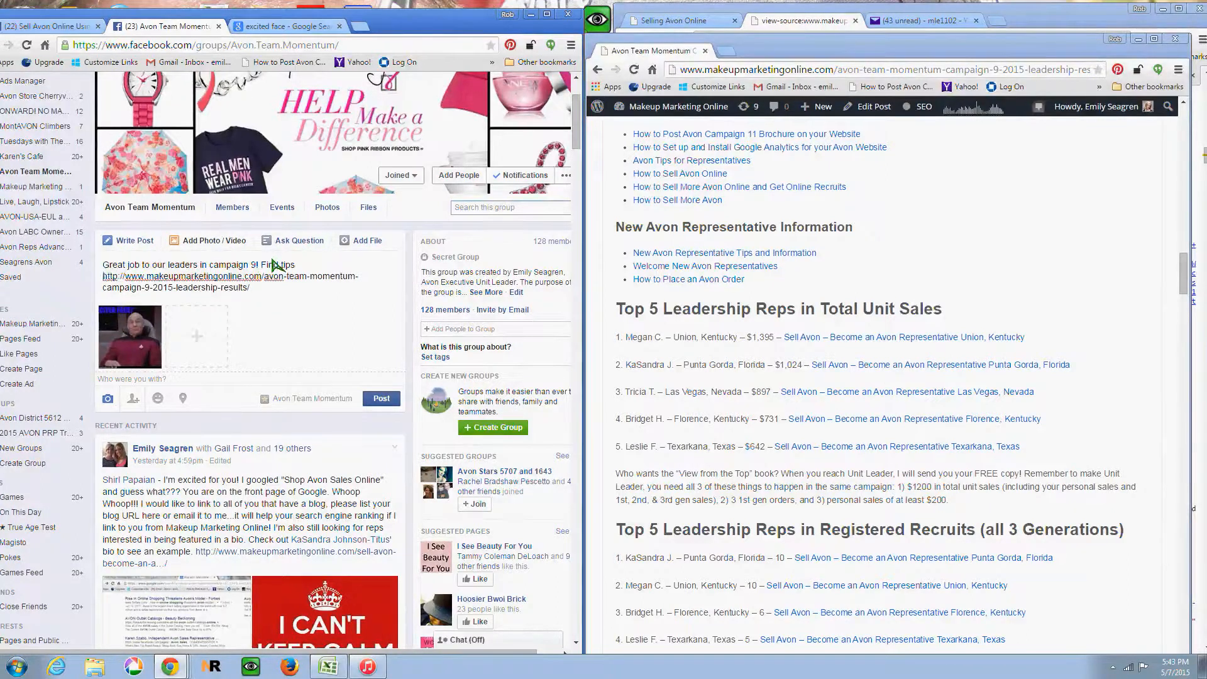
text( for success a)
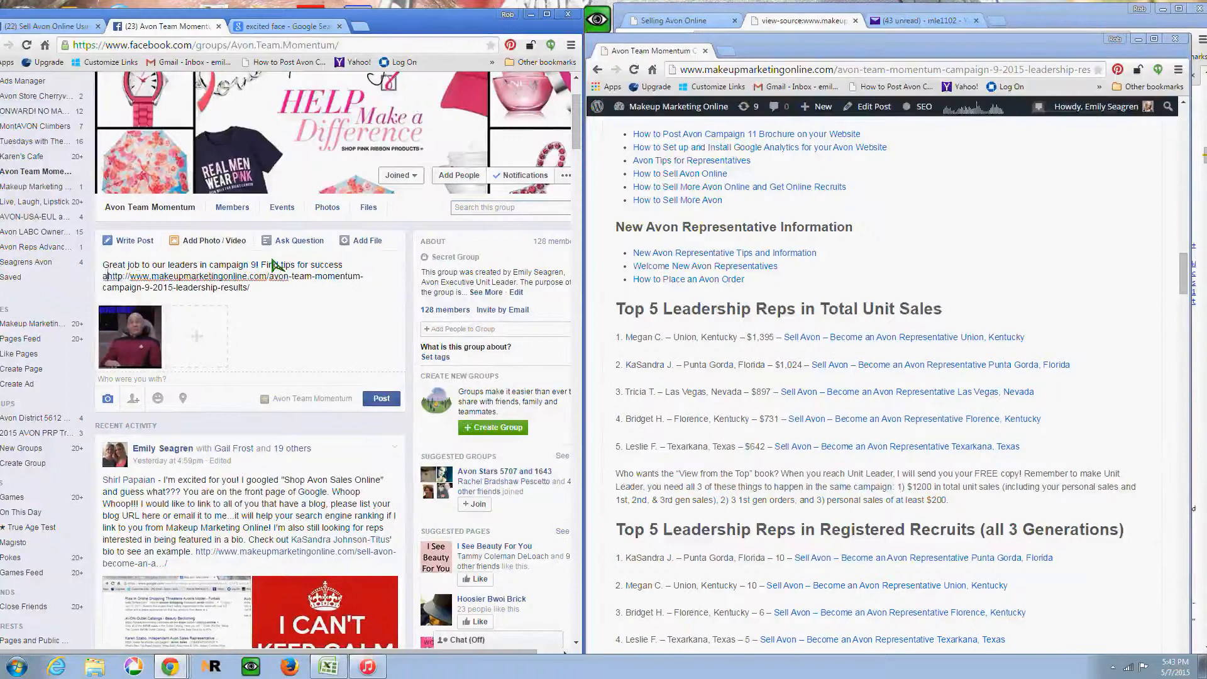
text(nd information )
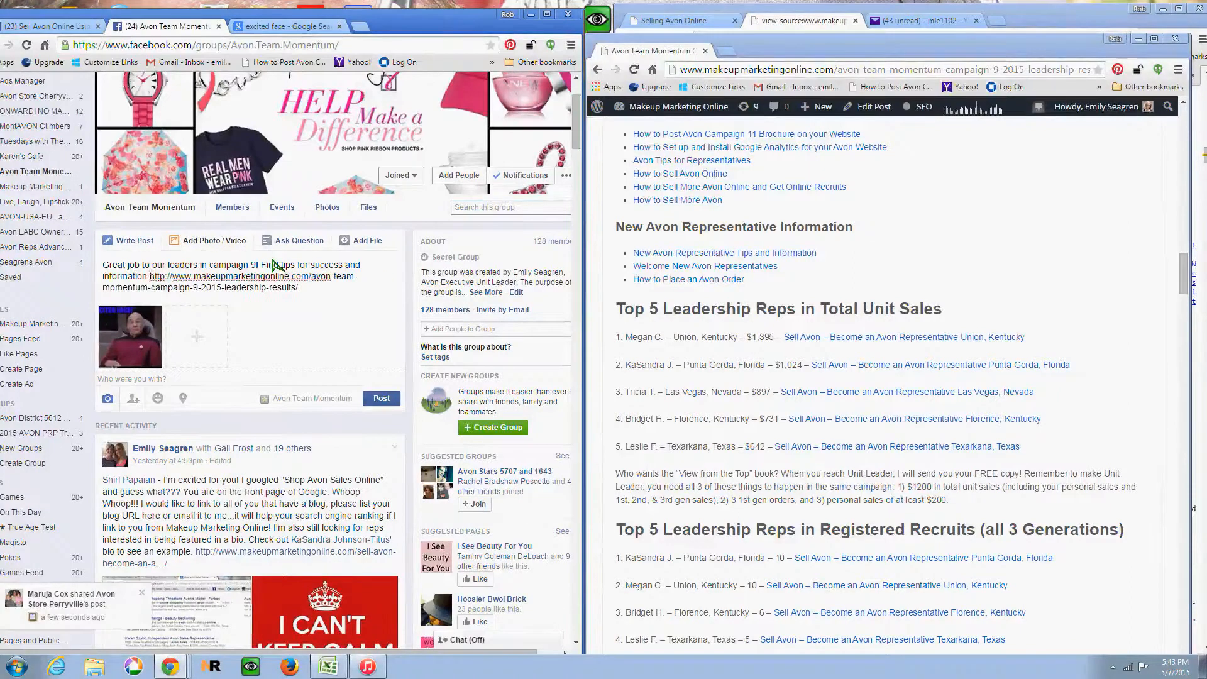
text(about our )
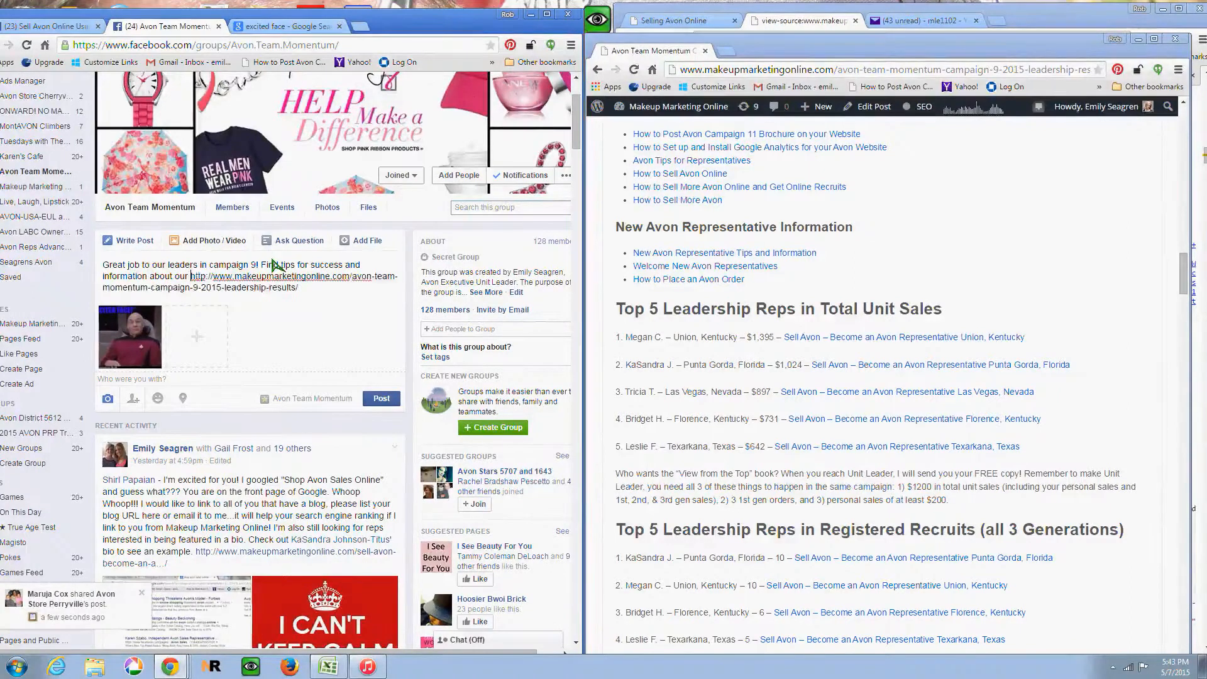
text(upcoming Nat)
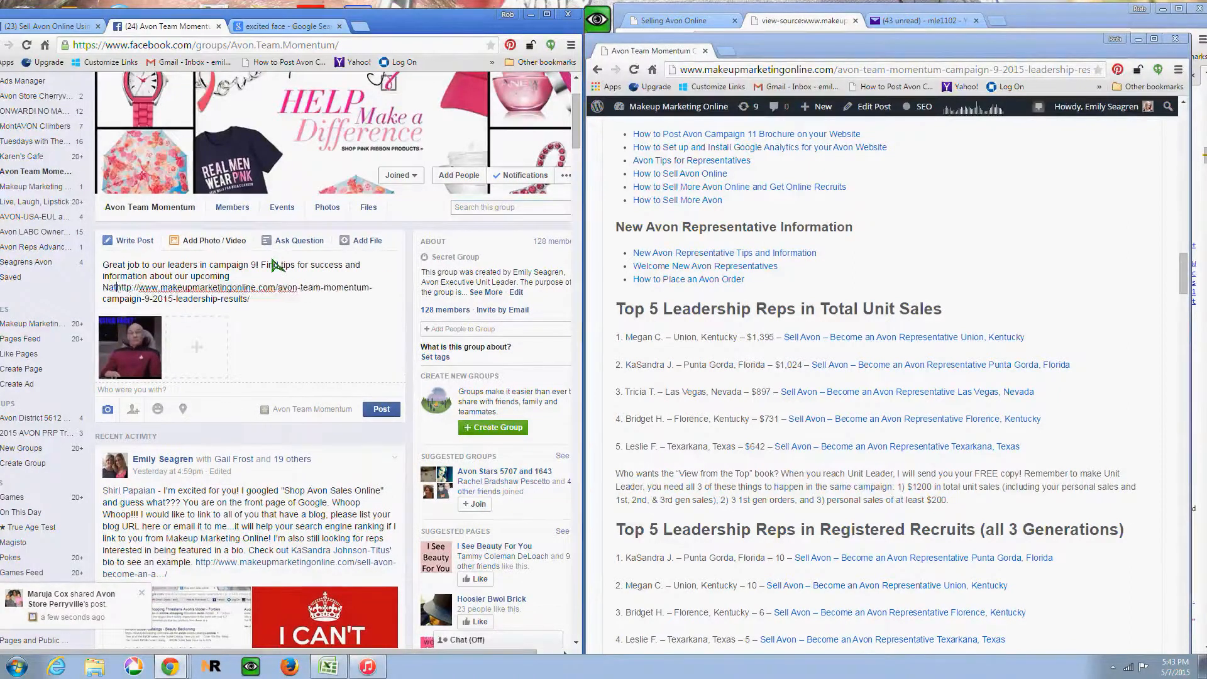
text(ional Conferen)
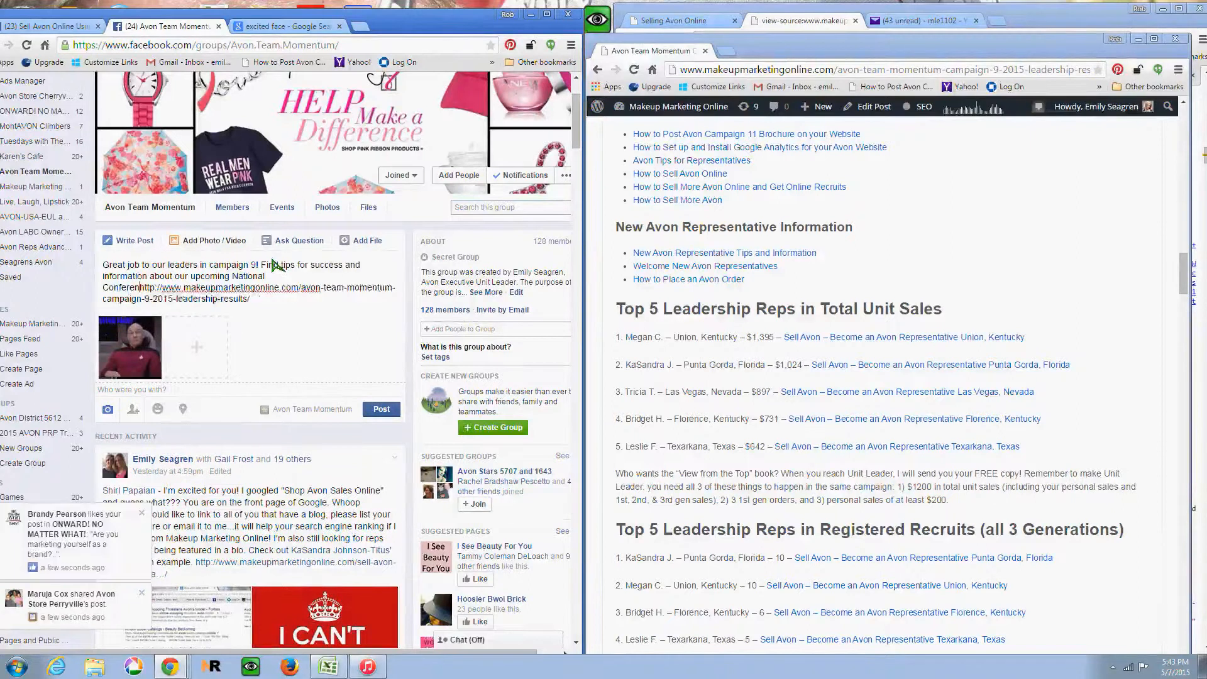
text(ce!)
key(Return)
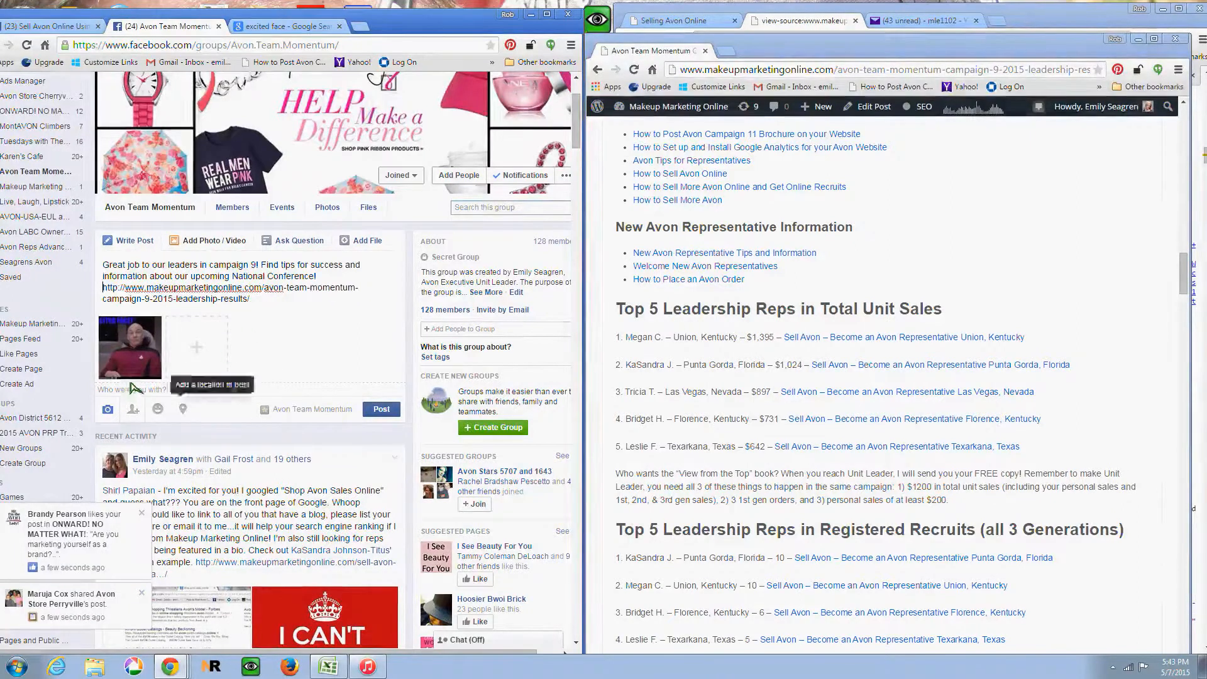
Tag the group members ranked first and second in total unit sales as people in the photo post
text(Megan)
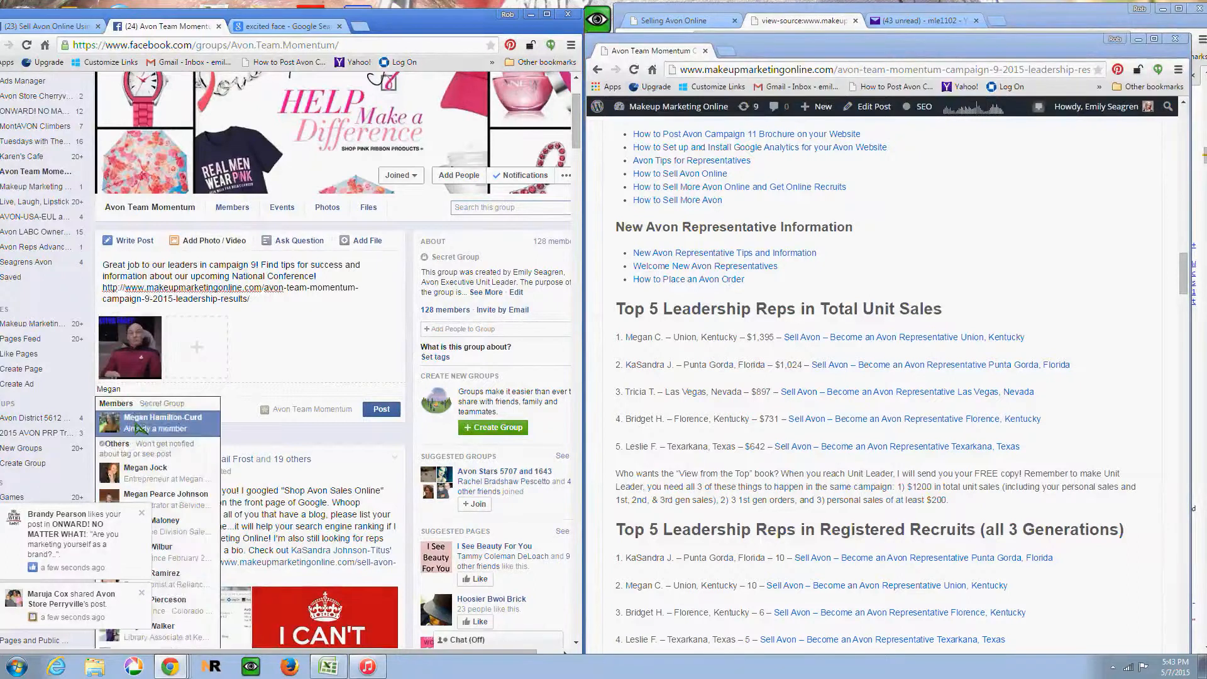
click(138, 426)
text(Kas)
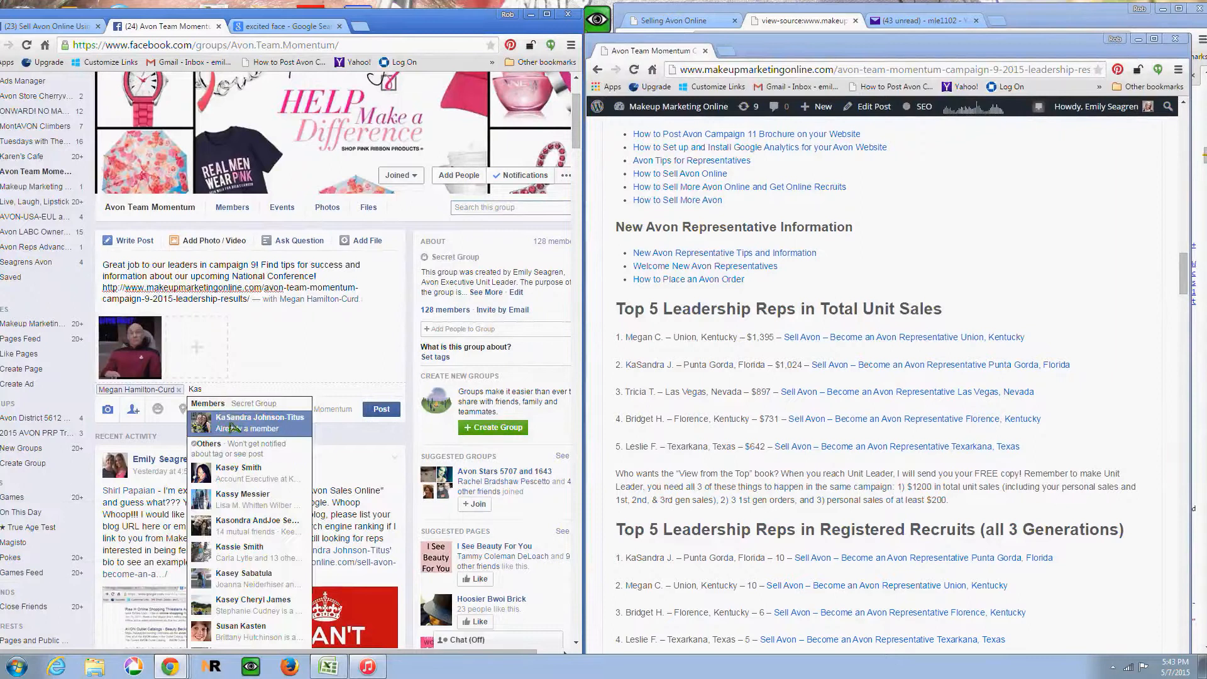
click(230, 420)
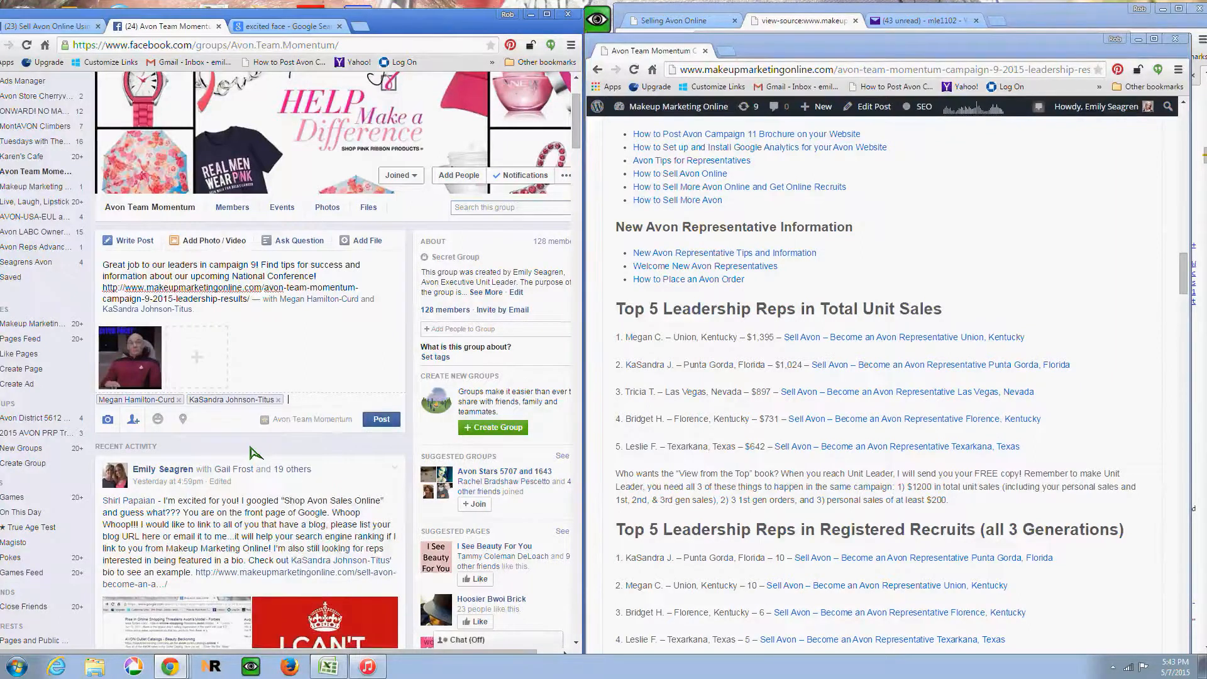
Try to tag the representative ranked third in total unit sales in the post
text(Trici)
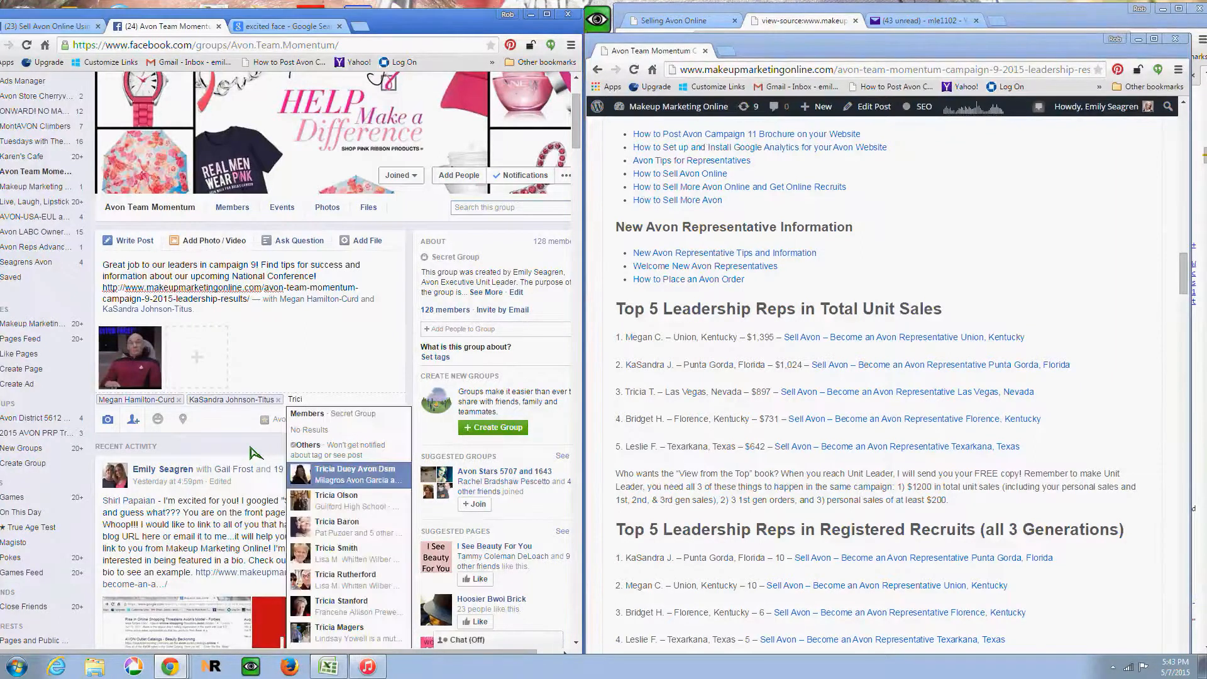
key(BackSpace)
key(BackSpace)
key(BackSpace)
key(BackSpace)
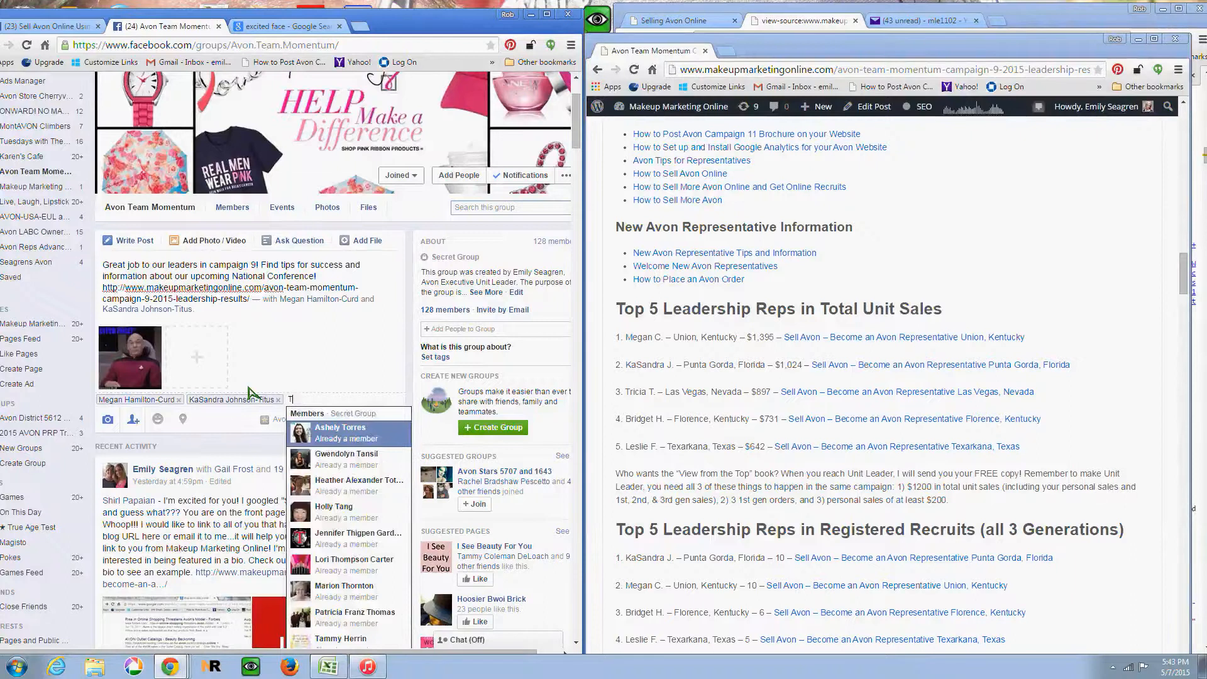
key(BackSpace)
Tag the group members ranked fourth and fifth in total unit sales in the post
text(Bridget)
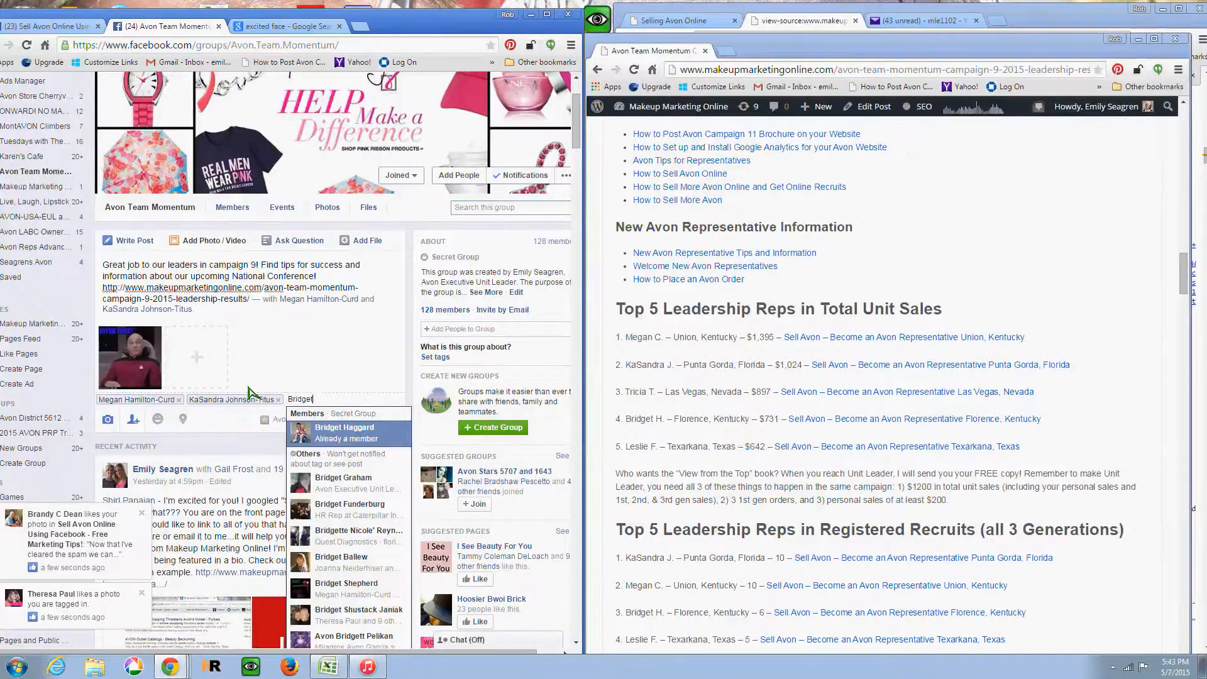
click(333, 440)
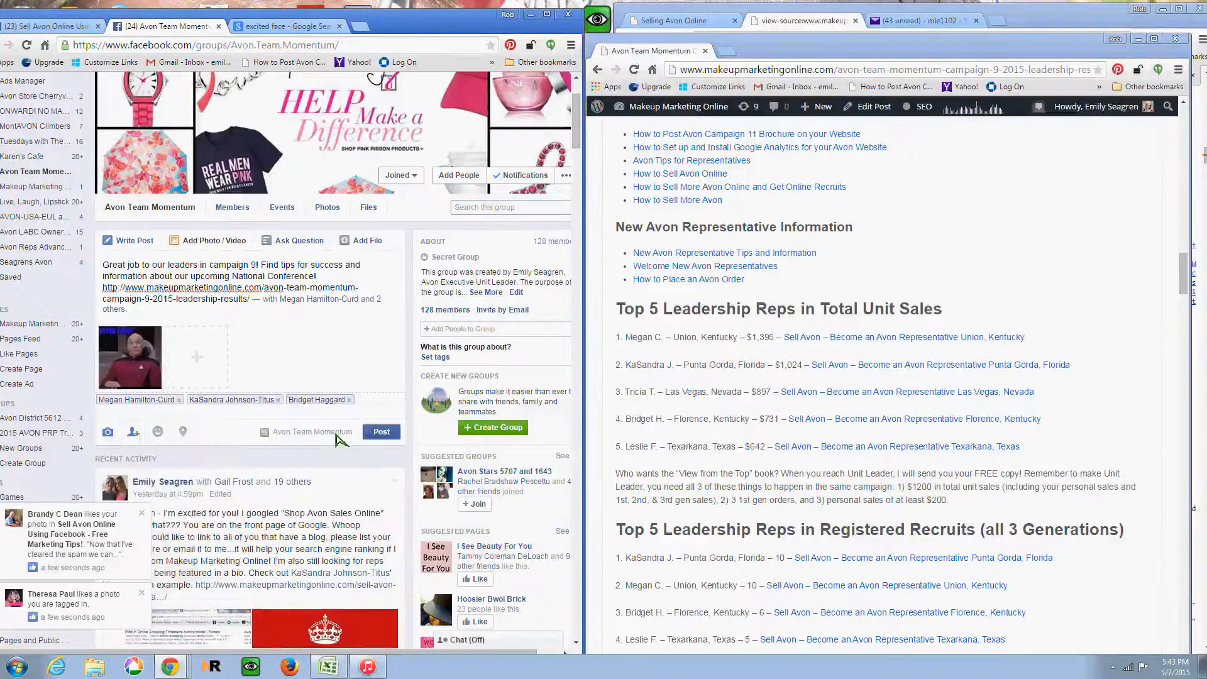
text(leslie)
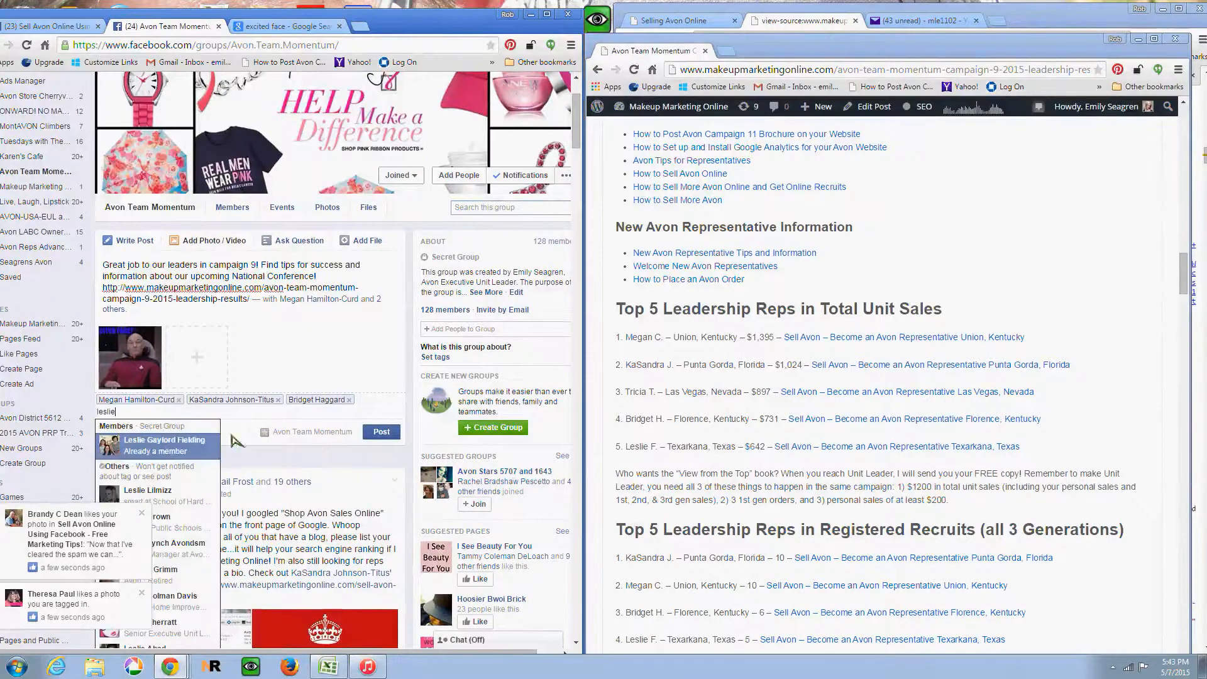
click(204, 457)
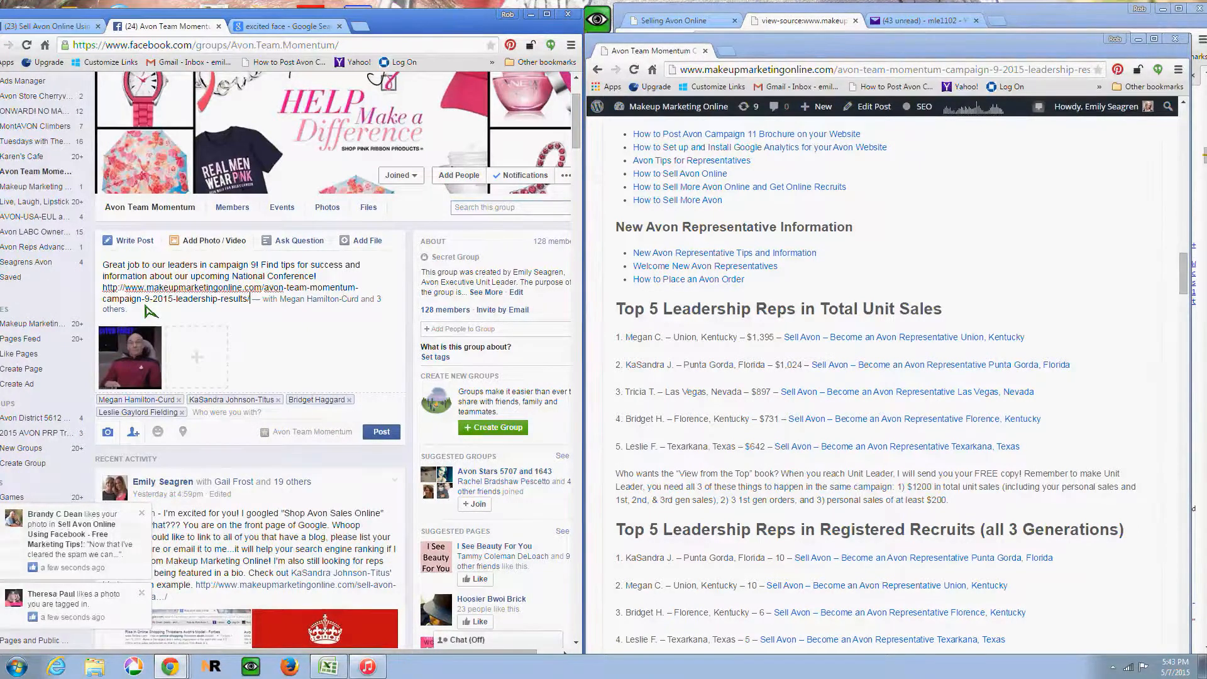
Leave a blank line below the link and write item 1 with the top seller's name tag, followed by "- Kentucky - $1,395"
key(Return)
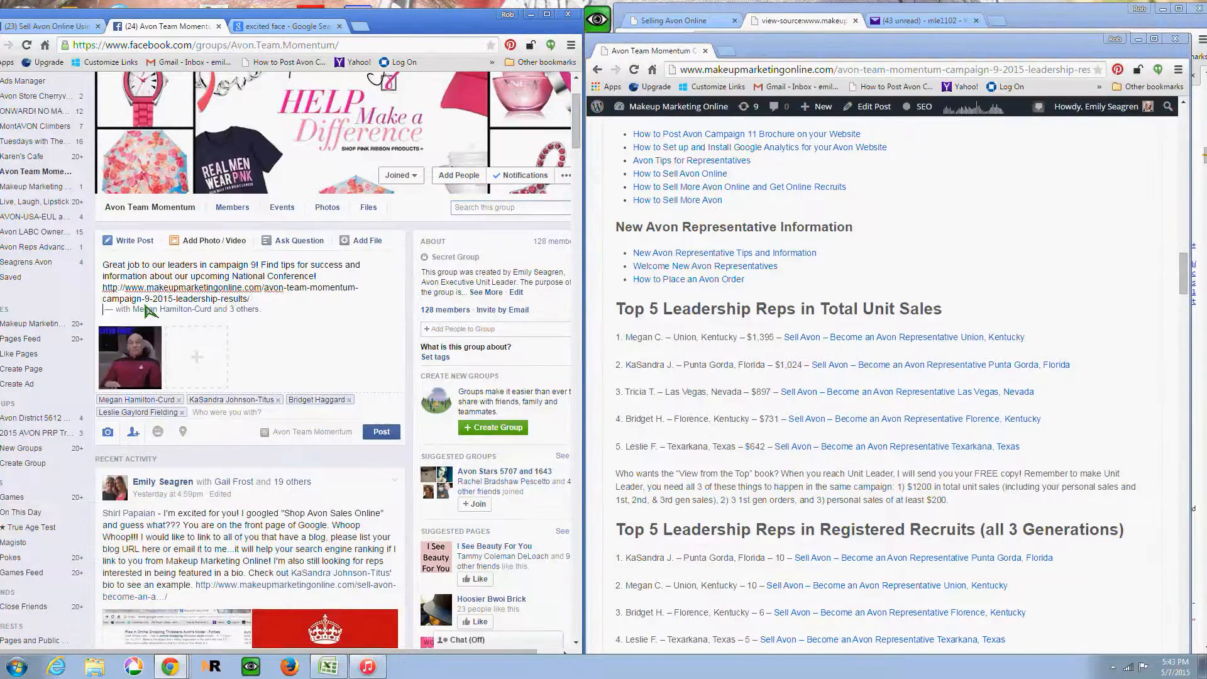
key(Return)
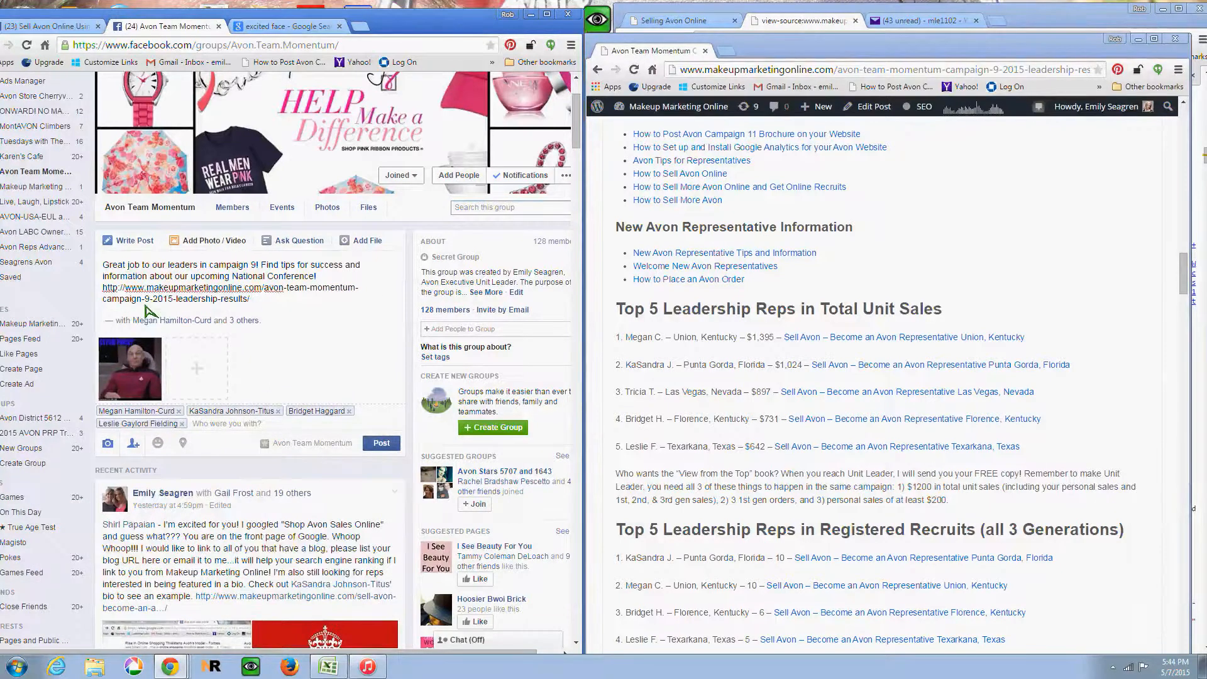
text(1)
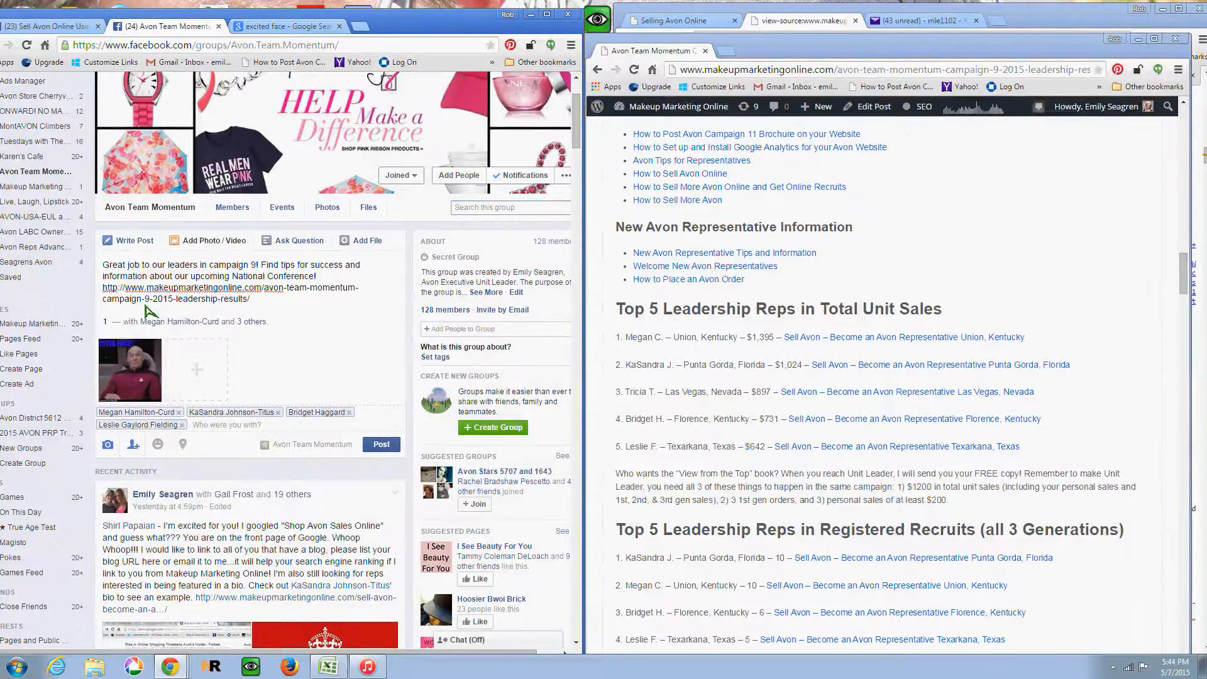
text(. )
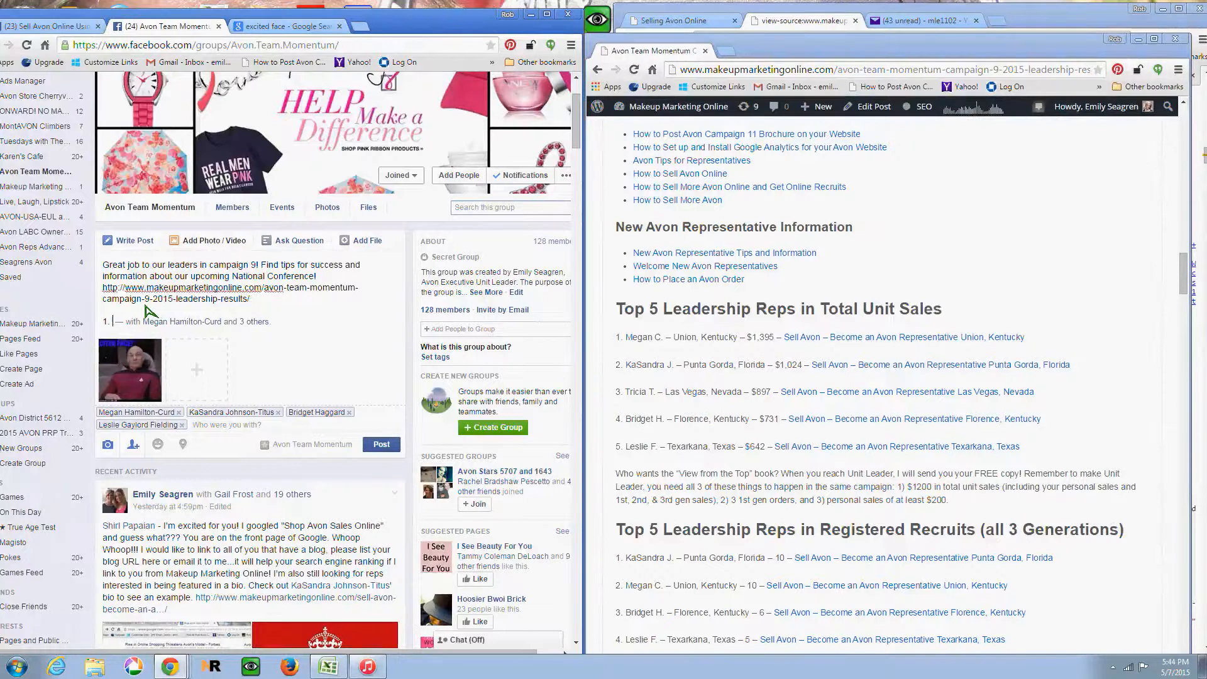
text(Megan)
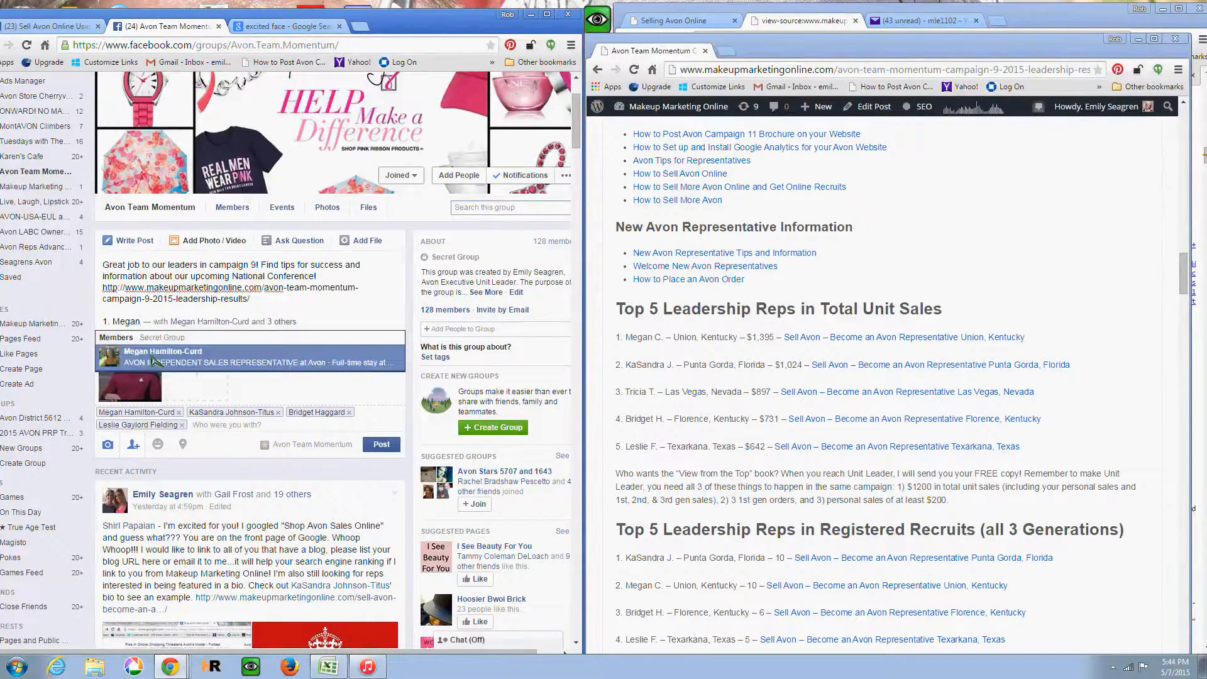
click(154, 361)
text(- )
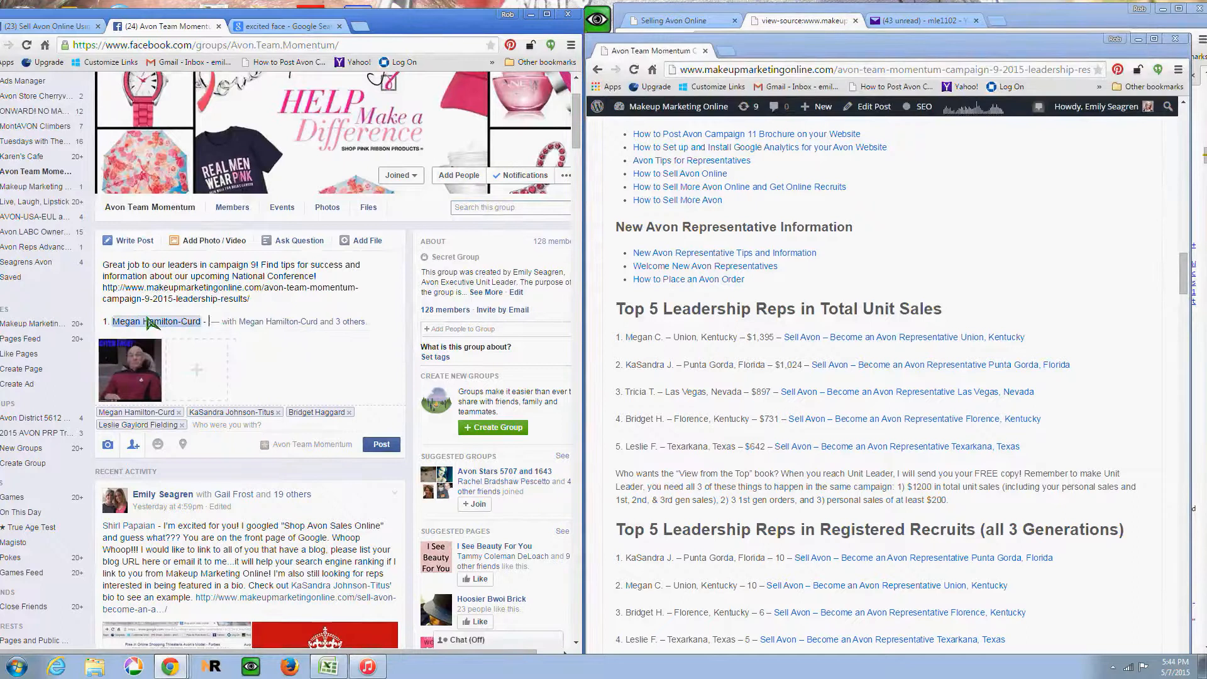
text(Kentuc)
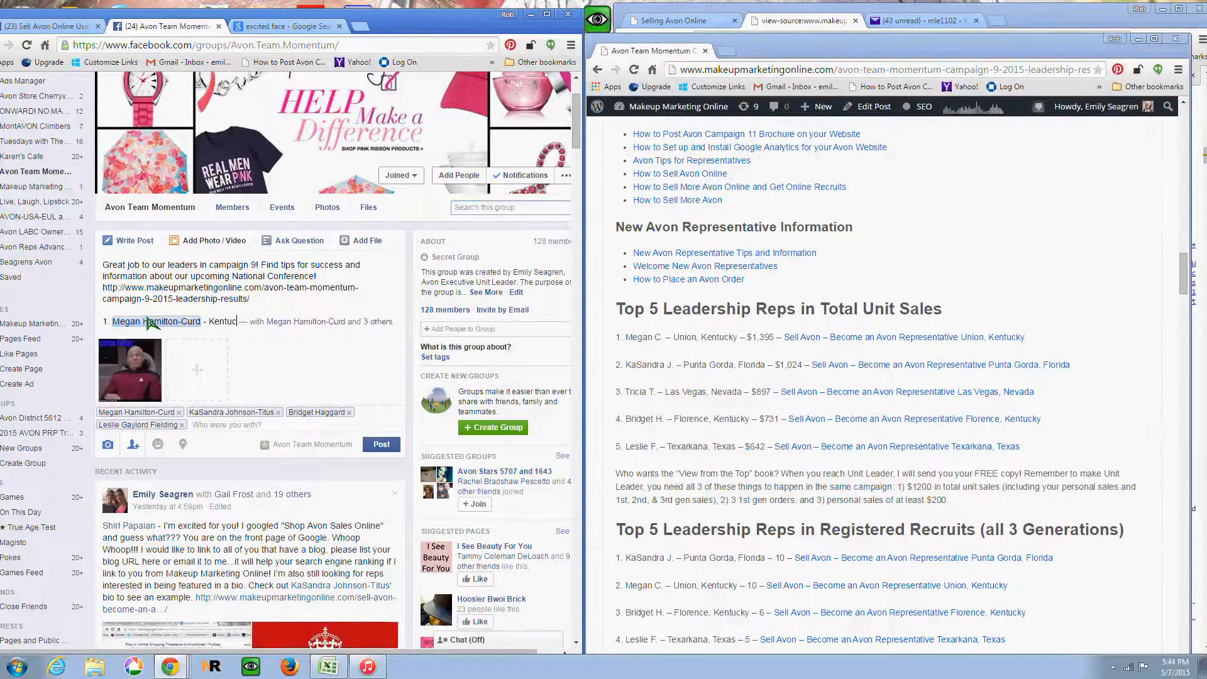
text(ky )
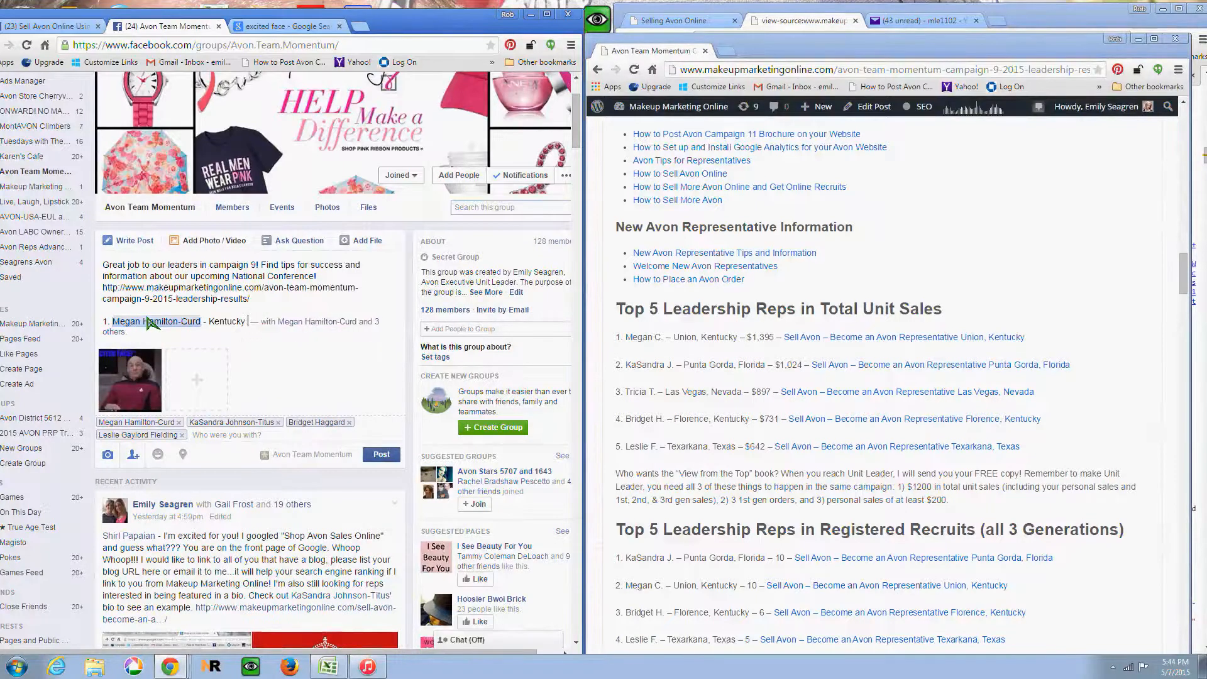
text(- $1,395)
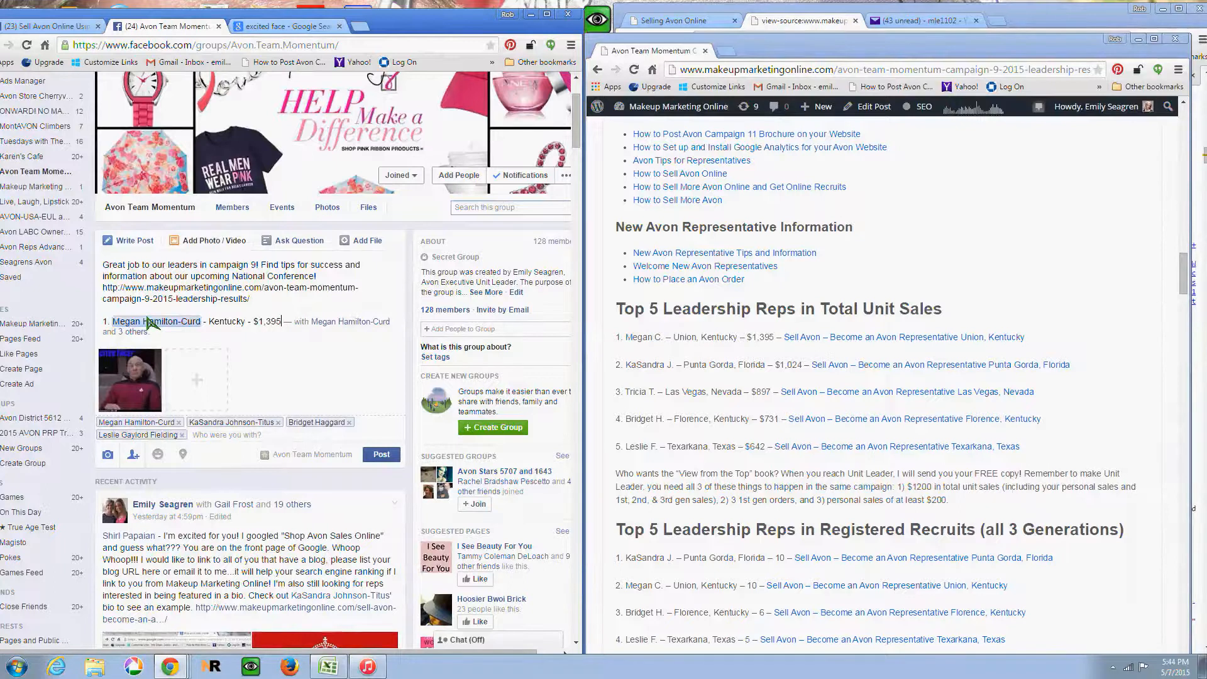
Start item 2 of the post's list with the first name of the representative ranked second in total unit sales
key(Return)
text(2.)
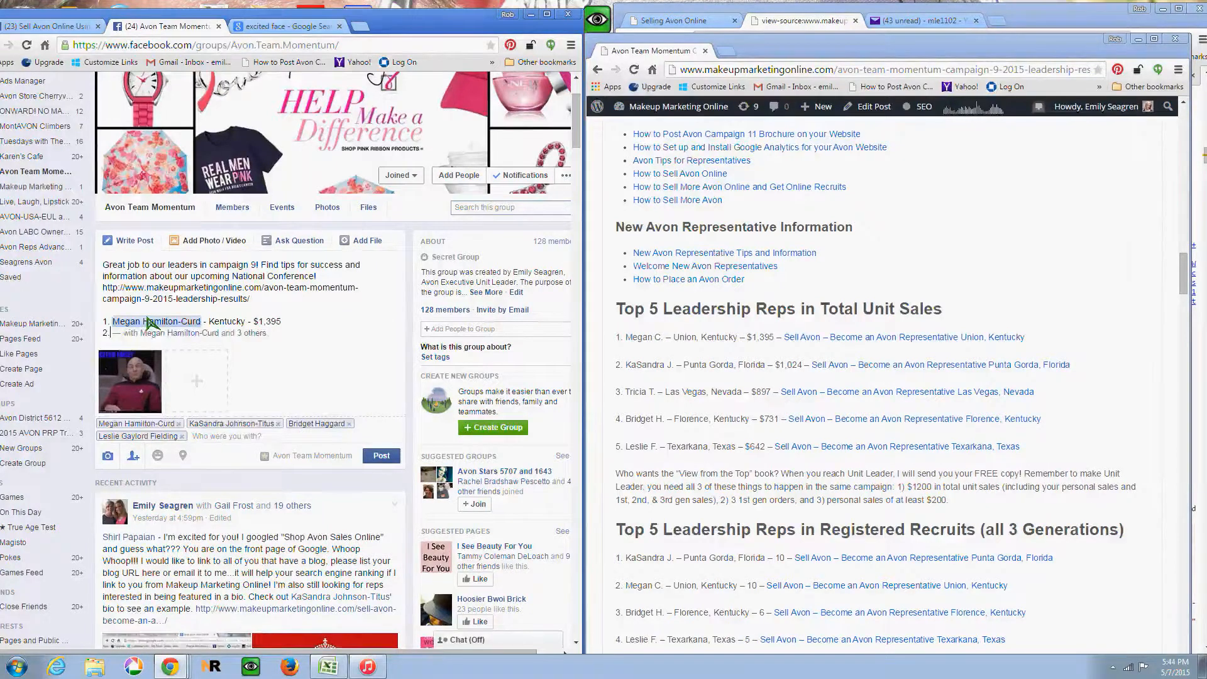
text( KaSandra)
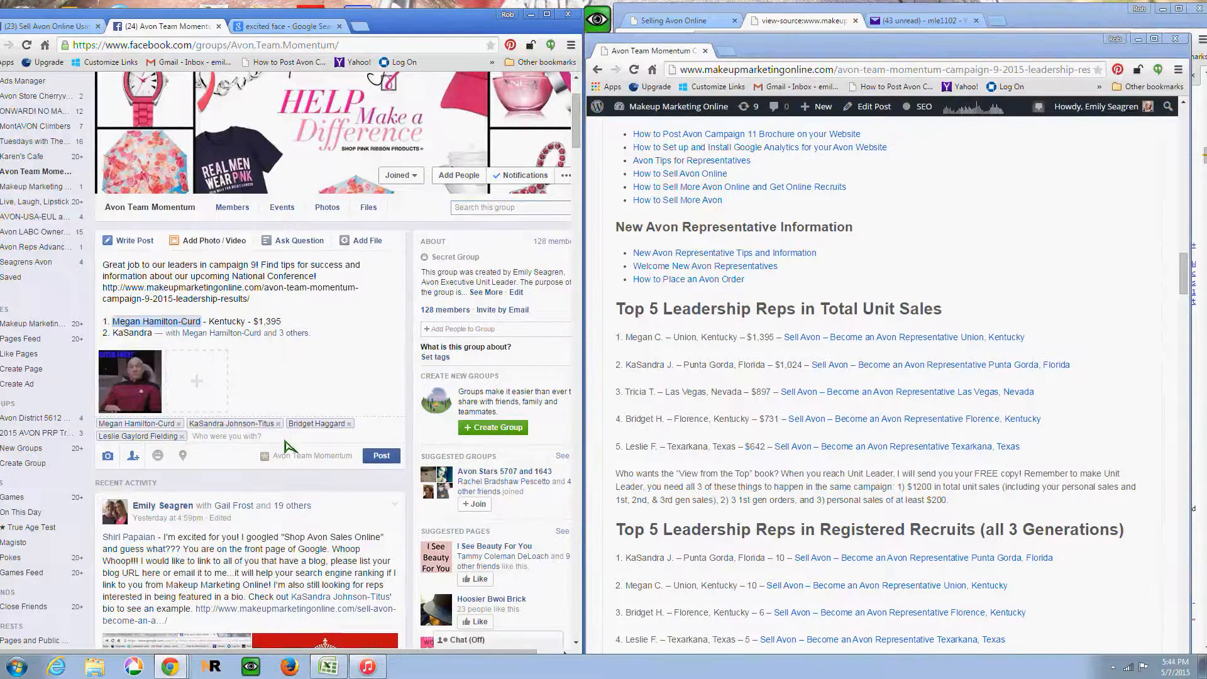
scroll(286, 445, down, 7)
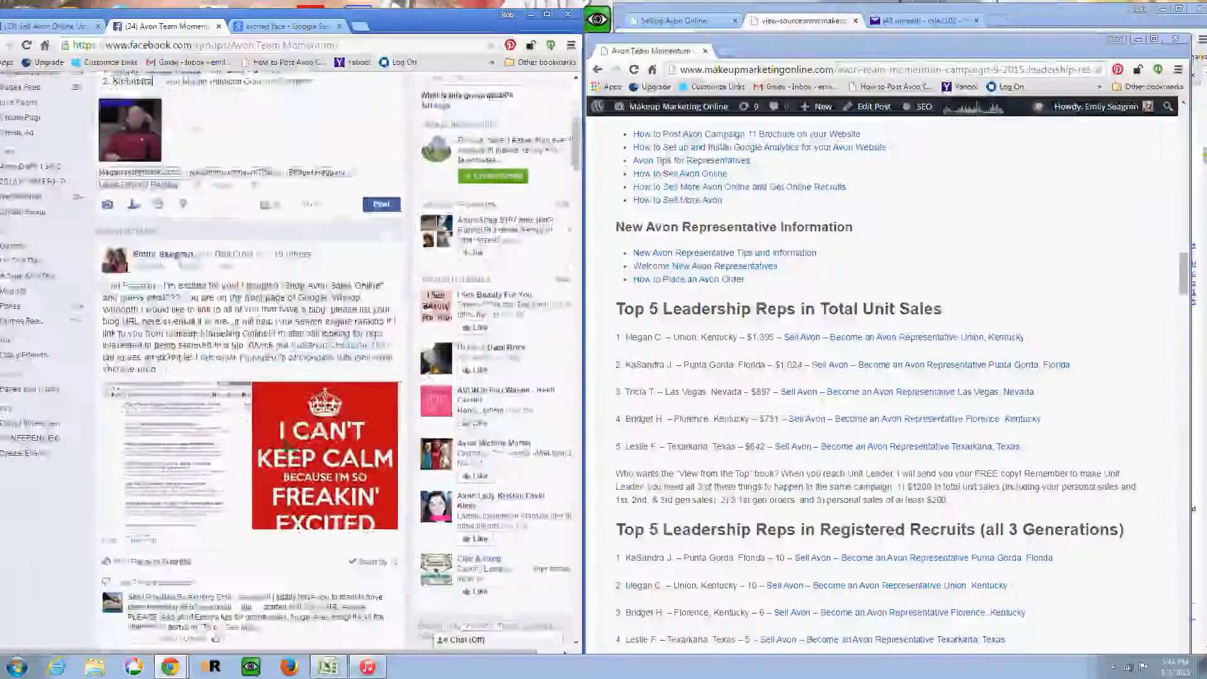
scroll(286, 445, up, 4)
scroll(286, 445, up, 3)
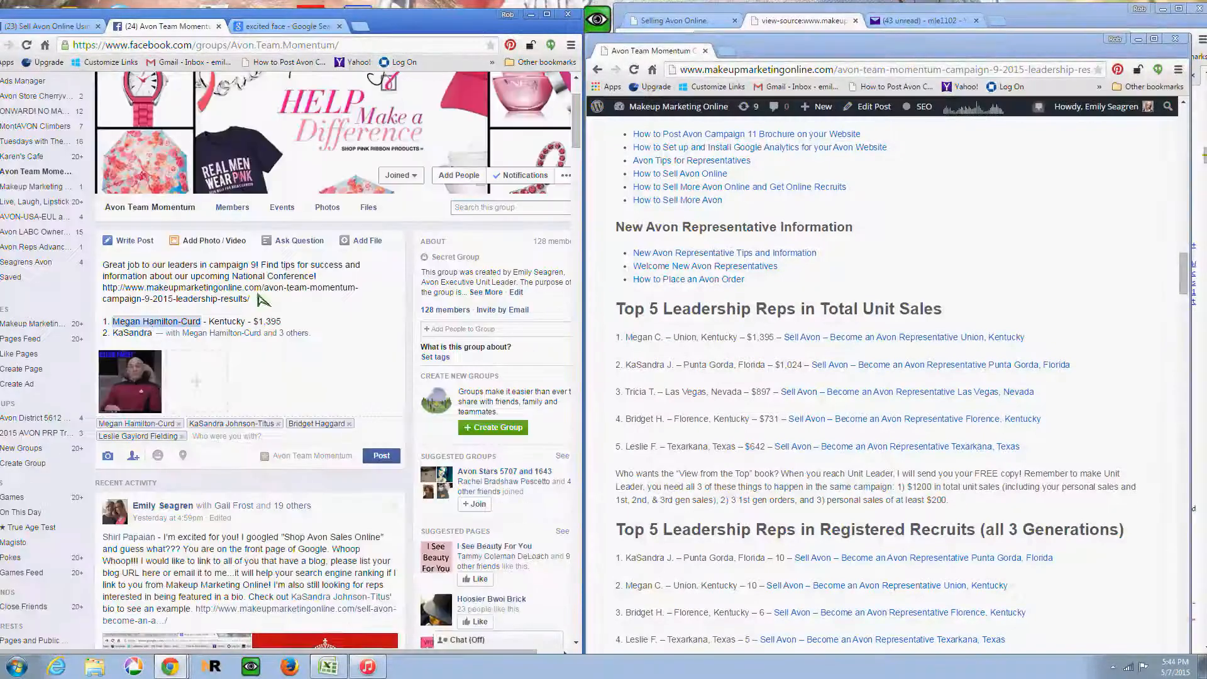
scroll(280, 214, up, 2)
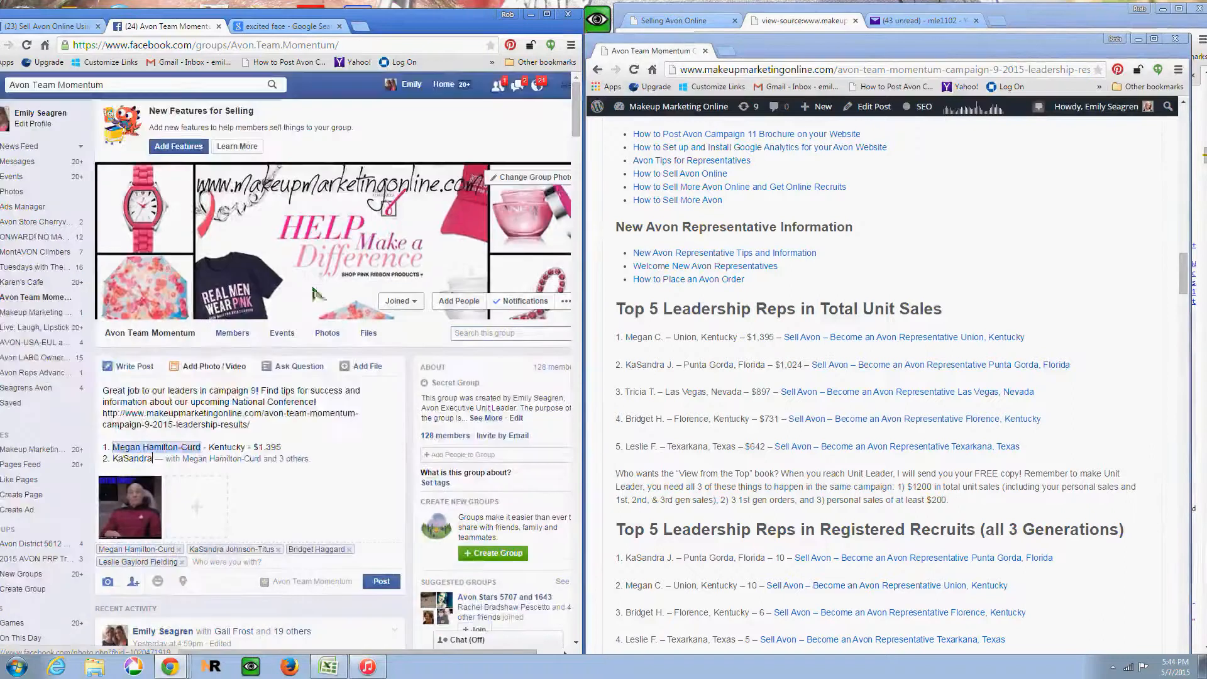
scroll(312, 275, down, 8)
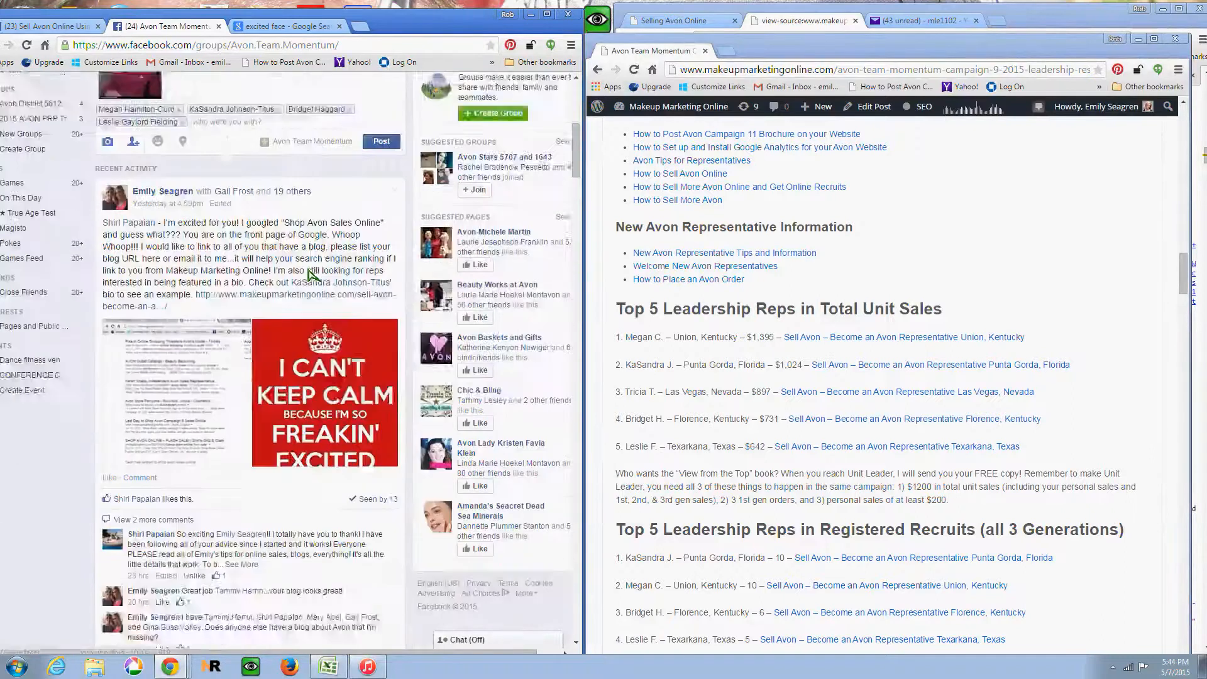
scroll(310, 275, down, 2)
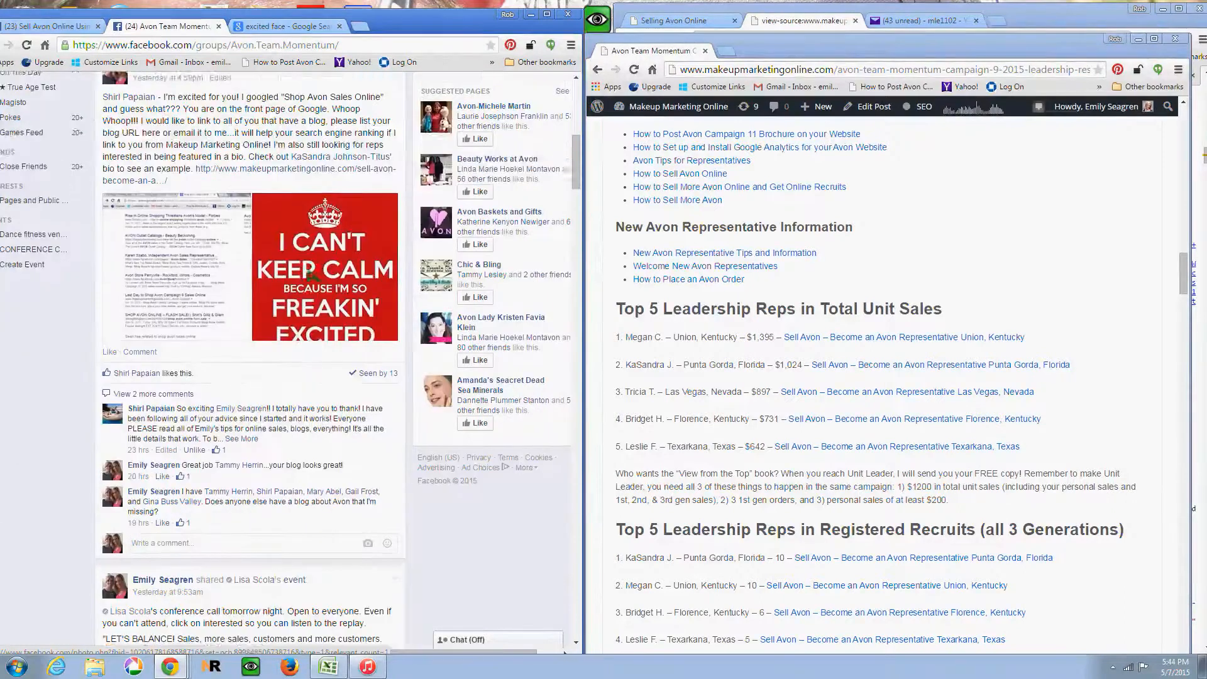